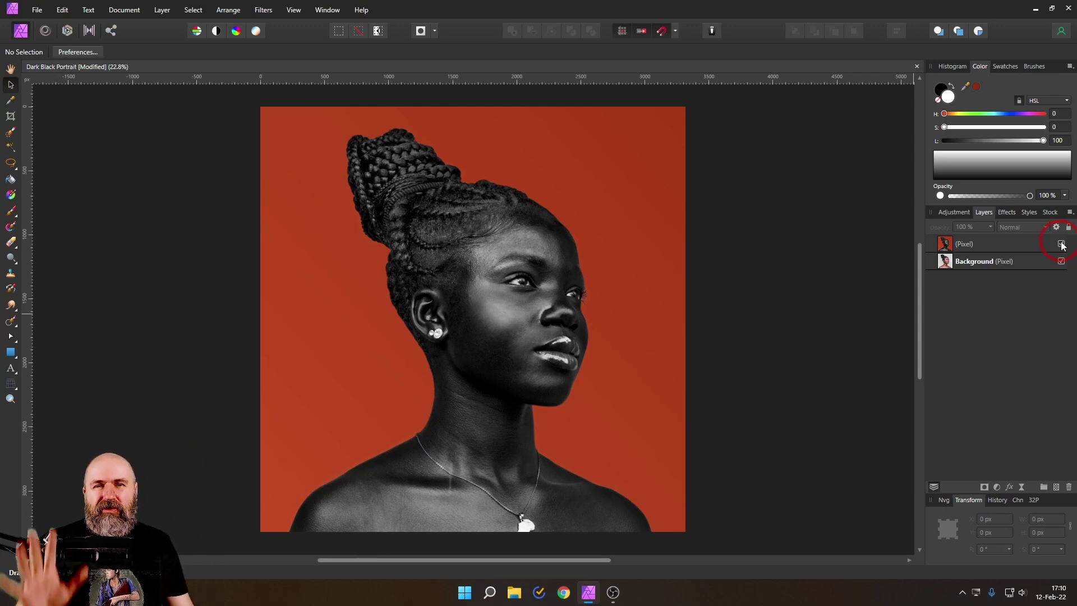
Step: Compare the finished red-backdrop version with the original photo and delete the finished pixel layer above the Background
{"action": "left_click", "coordinate": [1061, 243]}
{"action": "left_click", "coordinate": [1061, 244]}
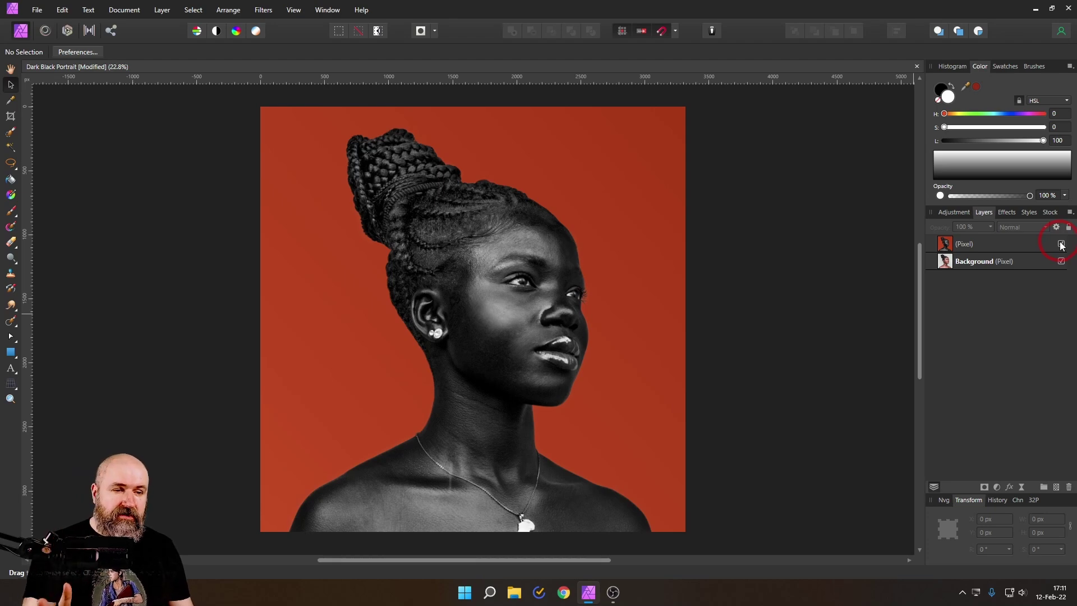
{"action": "left_click", "coordinate": [972, 245]}
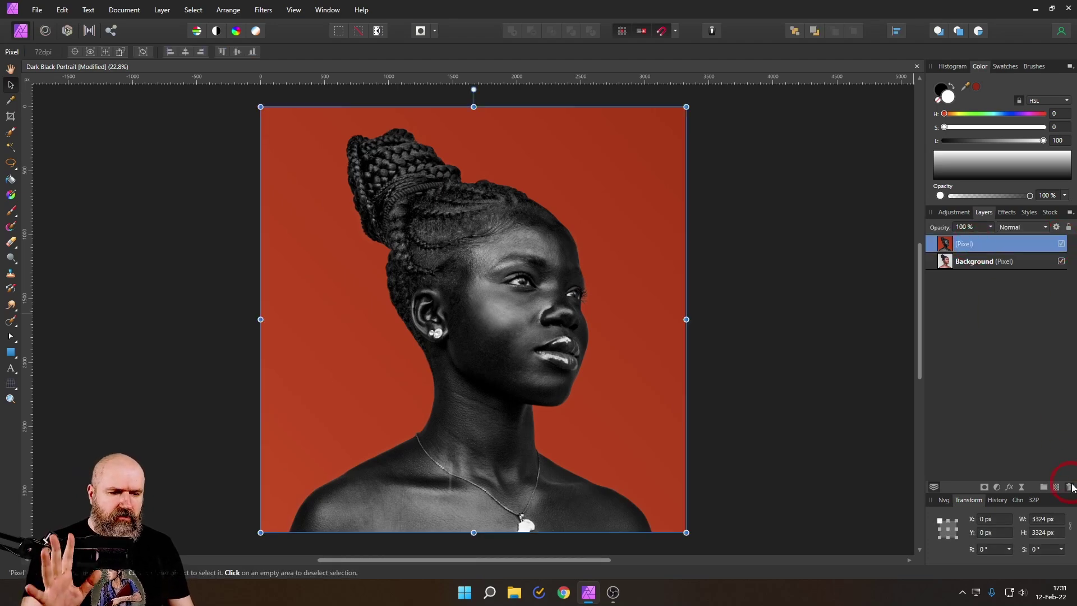
{"action": "left_click", "coordinate": [1068, 487]}
{"action": "left_click", "coordinate": [809, 339]}
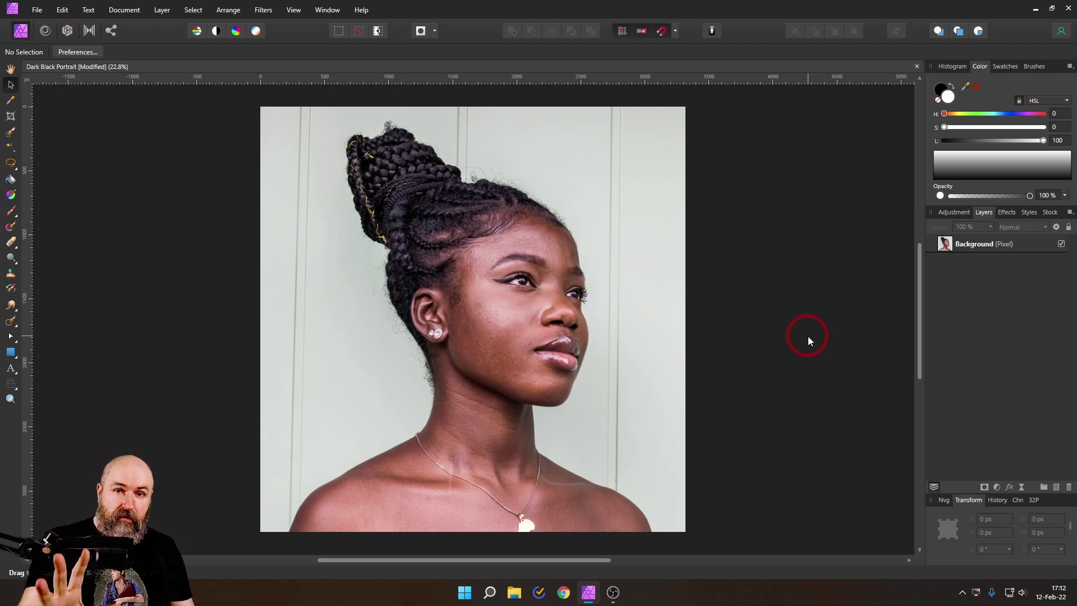
Step: Add a Black and White adjustment above the portrait and set its Red value to -56% to darken the skin
{"action": "left_click", "coordinate": [997, 486]}
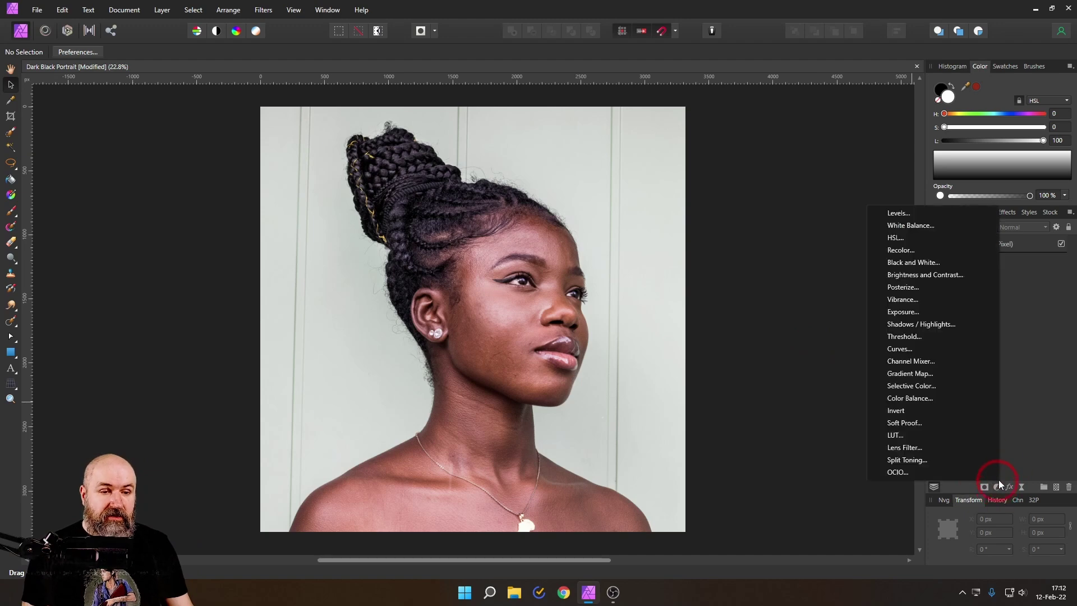
{"action": "left_click", "coordinate": [922, 263]}
{"action": "left_click_drag", "start_coordinate": [747, 258], "coordinate": [752, 209]}
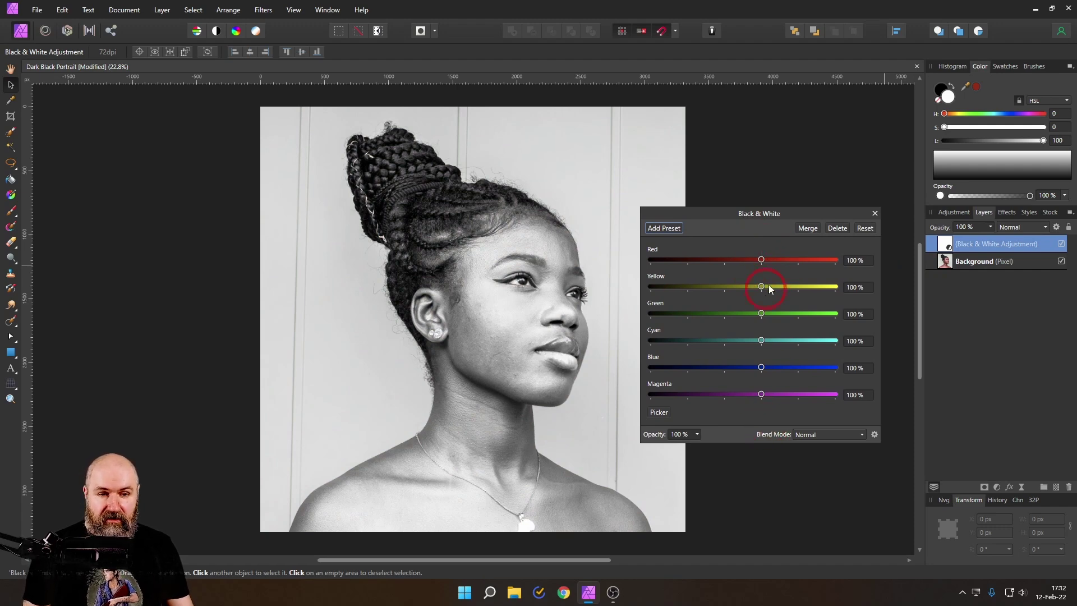
{"action": "left_click_drag", "start_coordinate": [763, 261], "coordinate": [704, 263]}
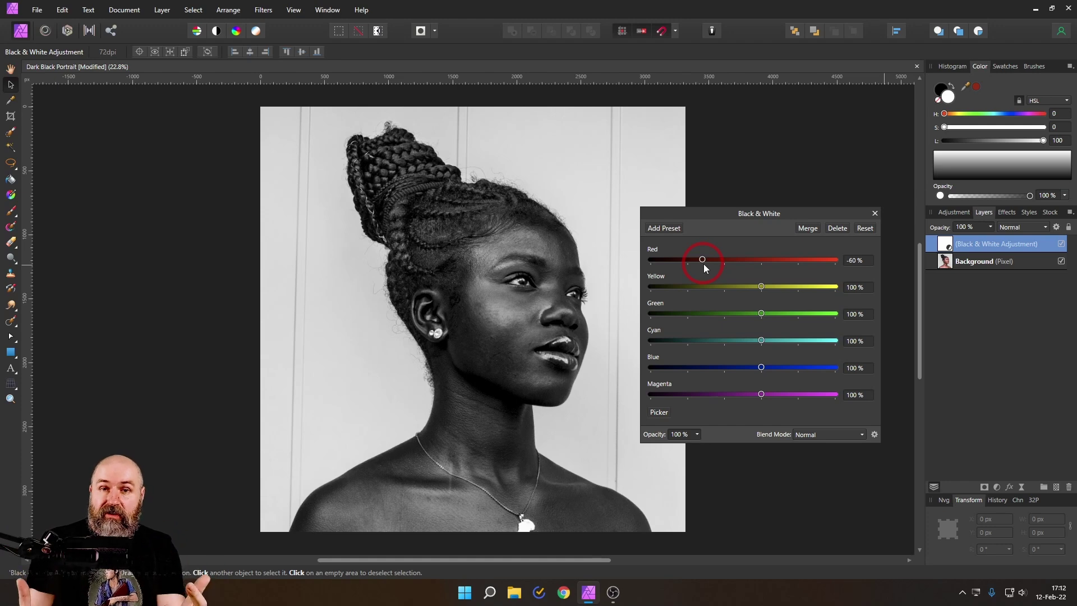
{"action": "left_click_drag", "start_coordinate": [703, 263], "coordinate": [705, 264]}
Step: Set the Black & White adjustment to Yellow 69%, Green 93%, Cyan 74% and Blue 183%
{"action": "left_click_drag", "start_coordinate": [717, 287], "coordinate": [740, 365]}
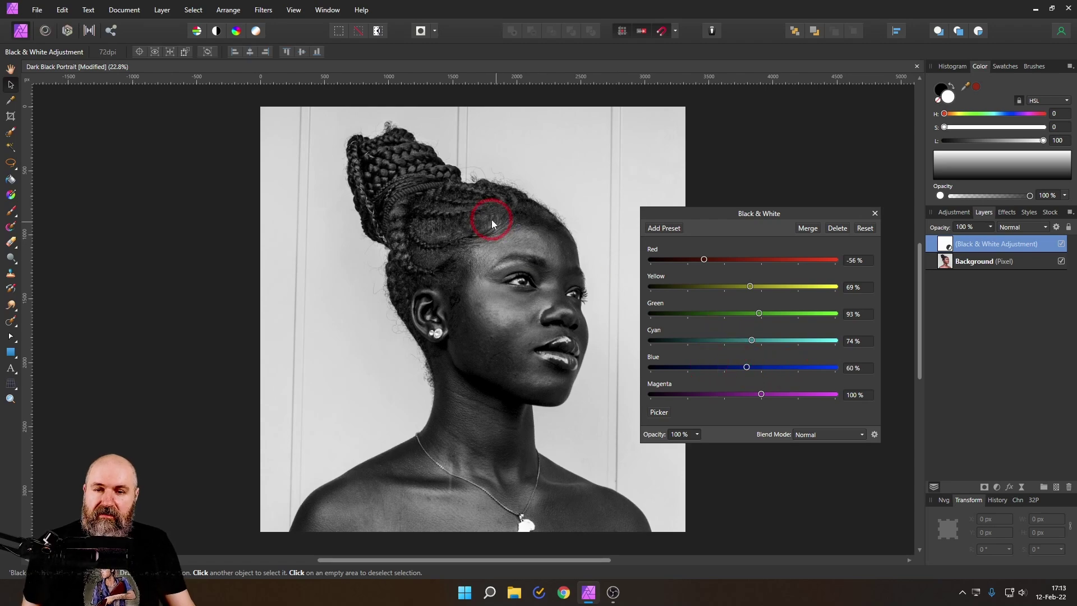
{"action": "scroll", "coordinate": [577, 295], "scroll_direction": "up", "scroll_amount": 5}
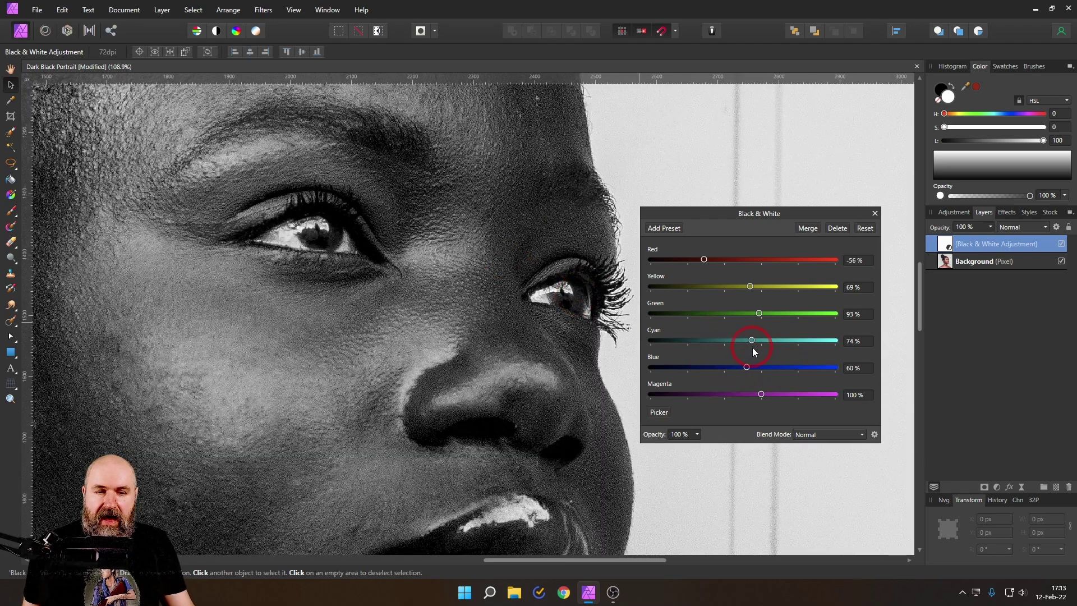
{"action": "left_click_drag", "start_coordinate": [750, 365], "coordinate": [777, 367]}
{"action": "scroll", "coordinate": [617, 300], "scroll_direction": "down", "scroll_amount": 5}
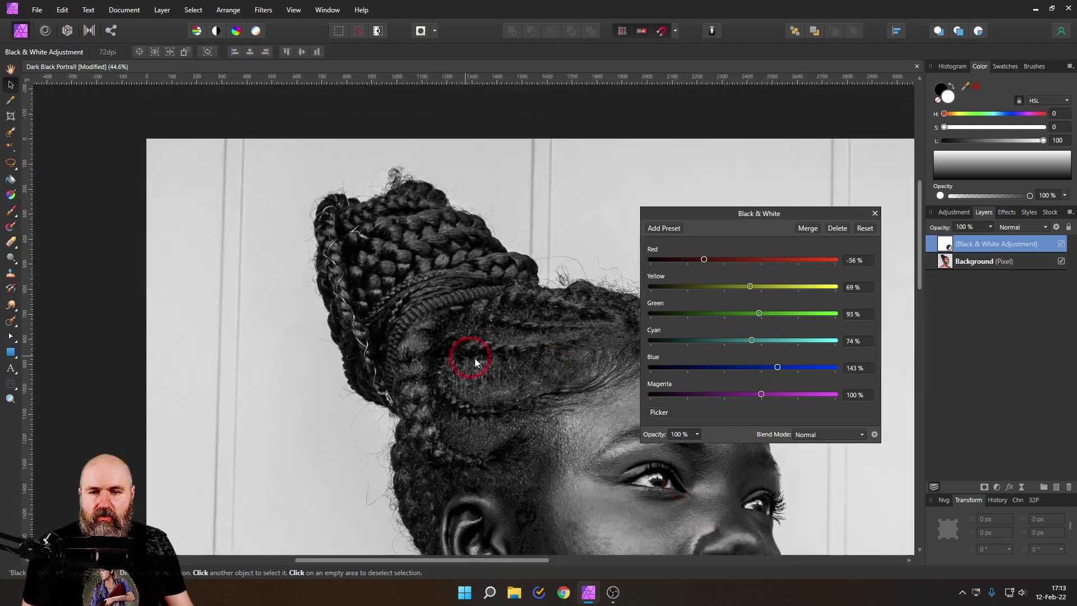
{"action": "mouse_move", "coordinate": [777, 367]}
{"action": "left_mouse_down"}
{"action": "mouse_move", "coordinate": [718, 363]}
{"action": "mouse_move", "coordinate": [791, 371]}
{"action": "left_mouse_up"}
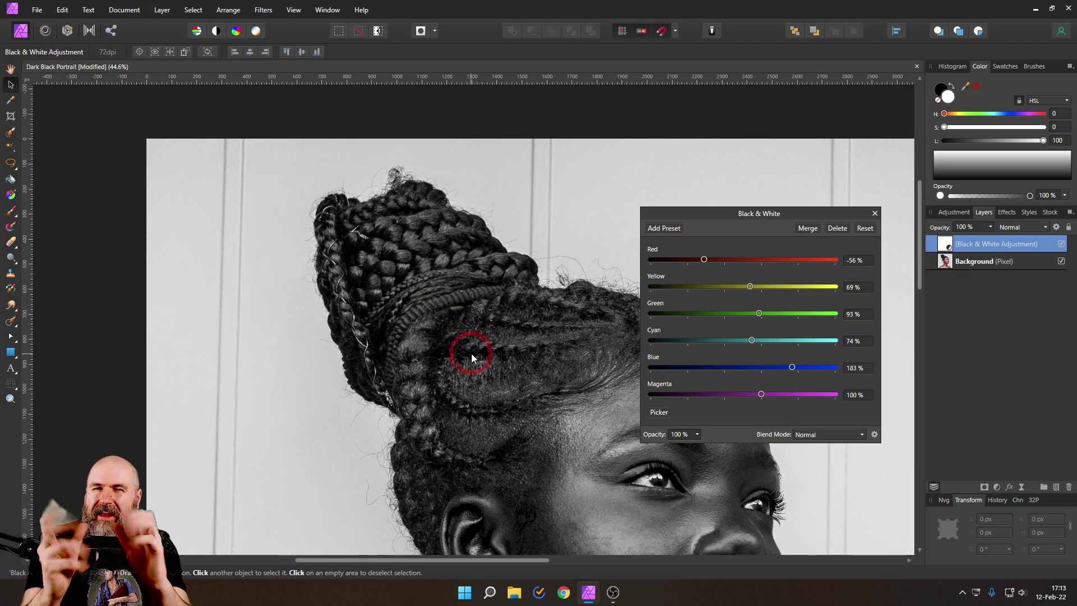
Step: Darken the golden threads in the braided hair by setting the adjustment's Yellow value to -86%
{"action": "left_click_drag", "start_coordinate": [560, 339], "coordinate": [493, 276]}
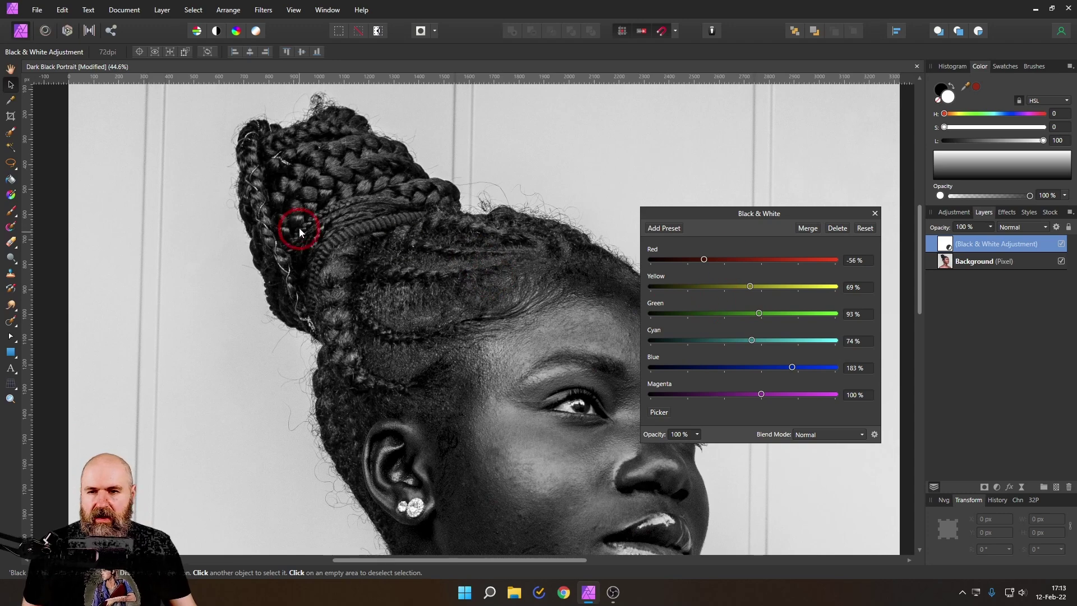
{"action": "left_click_drag", "start_coordinate": [299, 227], "coordinate": [391, 253]}
{"action": "scroll", "coordinate": [353, 242], "scroll_direction": "up", "scroll_amount": 3}
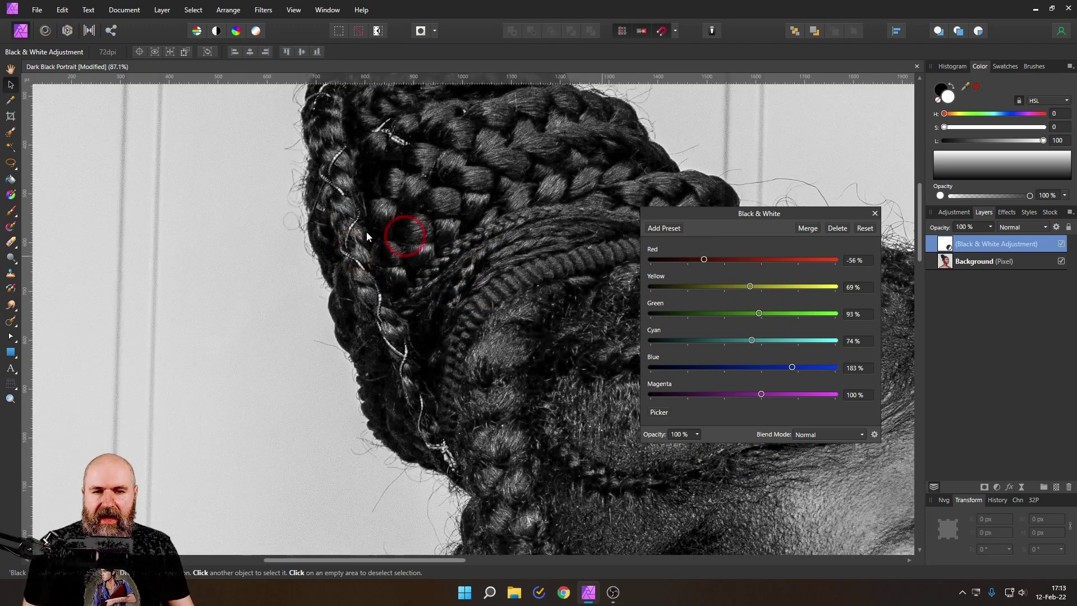
{"action": "left_click_drag", "start_coordinate": [751, 286], "coordinate": [846, 291]}
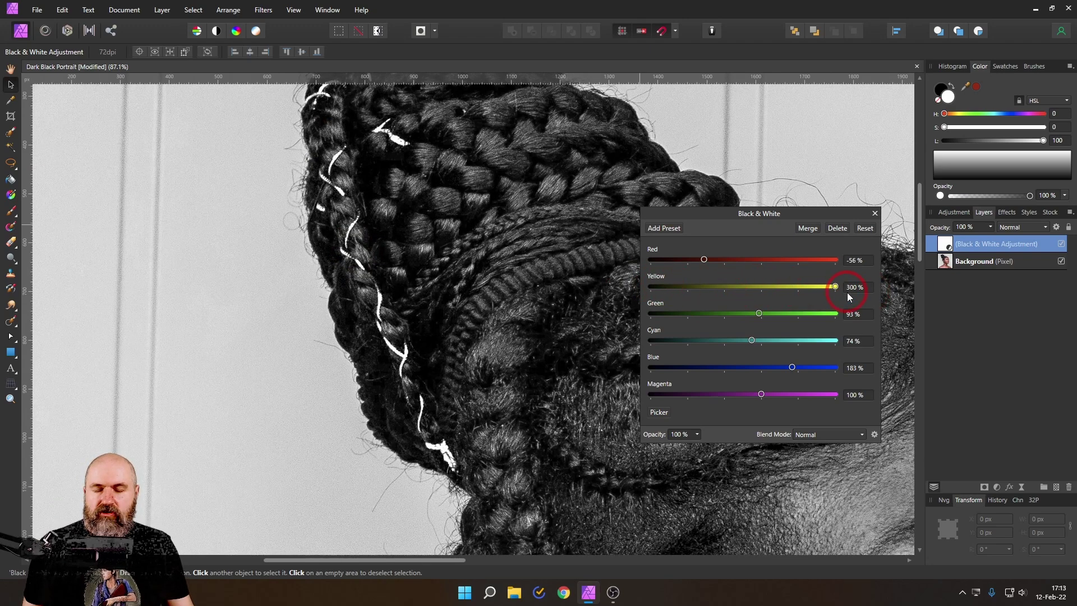
{"action": "left_click_drag", "start_coordinate": [846, 291], "coordinate": [693, 287]}
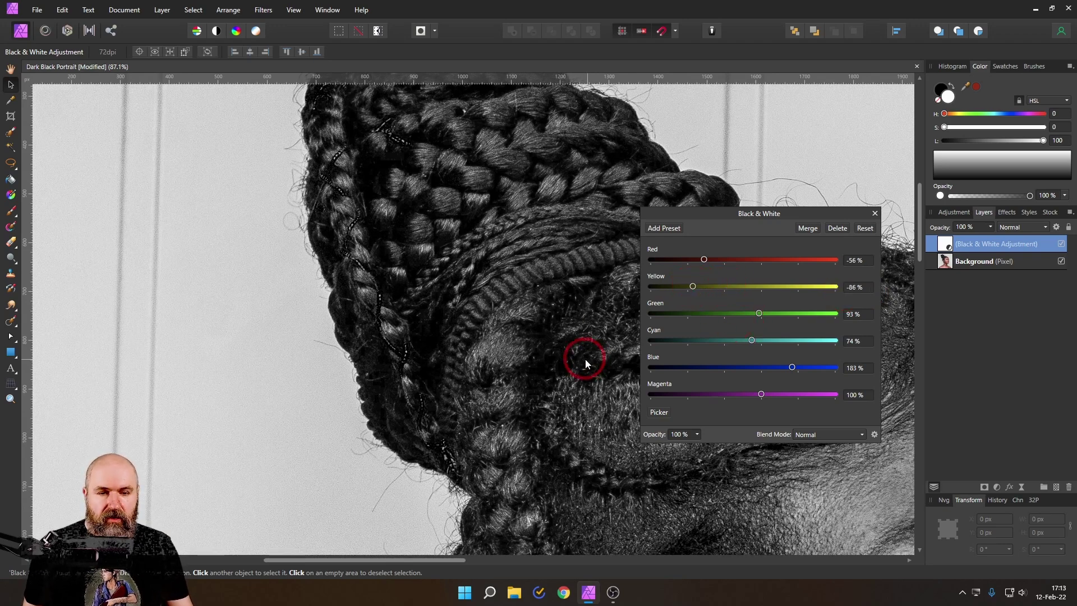
Step: Set the adjustment's Magenta value to 154% while checking the skin around the eye, and close the adjustment settings
{"action": "scroll", "coordinate": [584, 358], "scroll_direction": "down", "scroll_amount": 2}
{"action": "left_click_drag", "start_coordinate": [594, 363], "coordinate": [223, 155]}
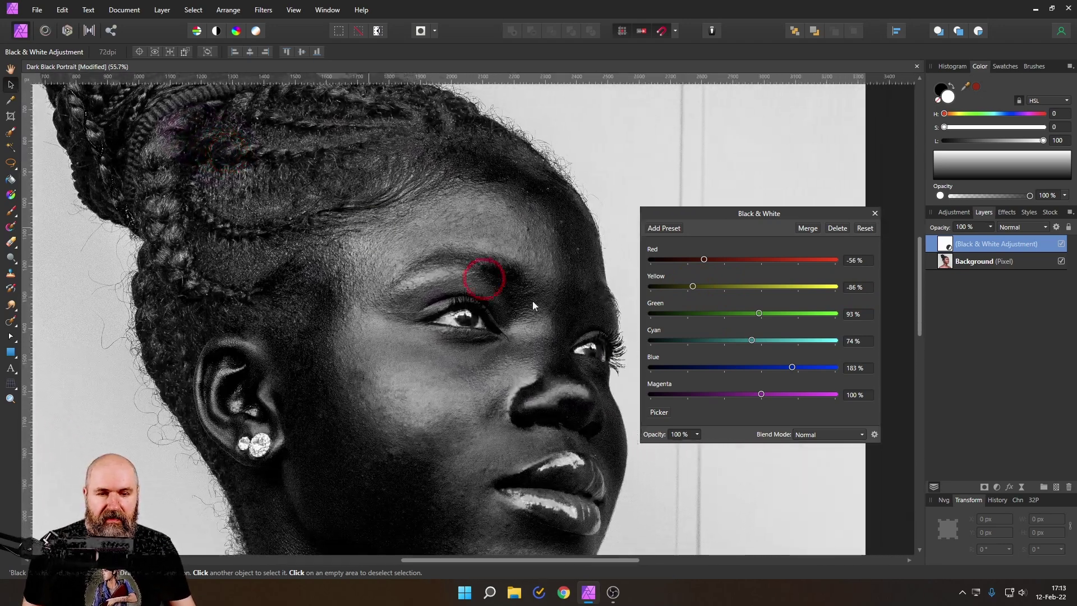
{"action": "left_click", "coordinate": [765, 394]}
{"action": "left_click_drag", "start_coordinate": [763, 395], "coordinate": [696, 391]}
{"action": "scroll", "coordinate": [411, 314], "scroll_direction": "up", "scroll_amount": 3}
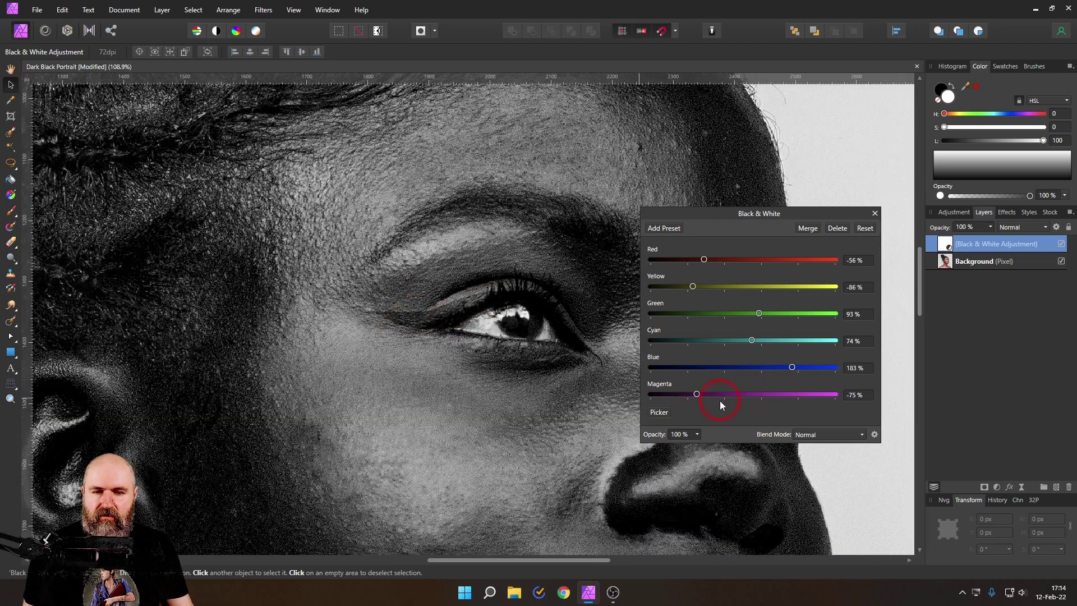
{"action": "left_click_drag", "start_coordinate": [697, 394], "coordinate": [787, 394]}
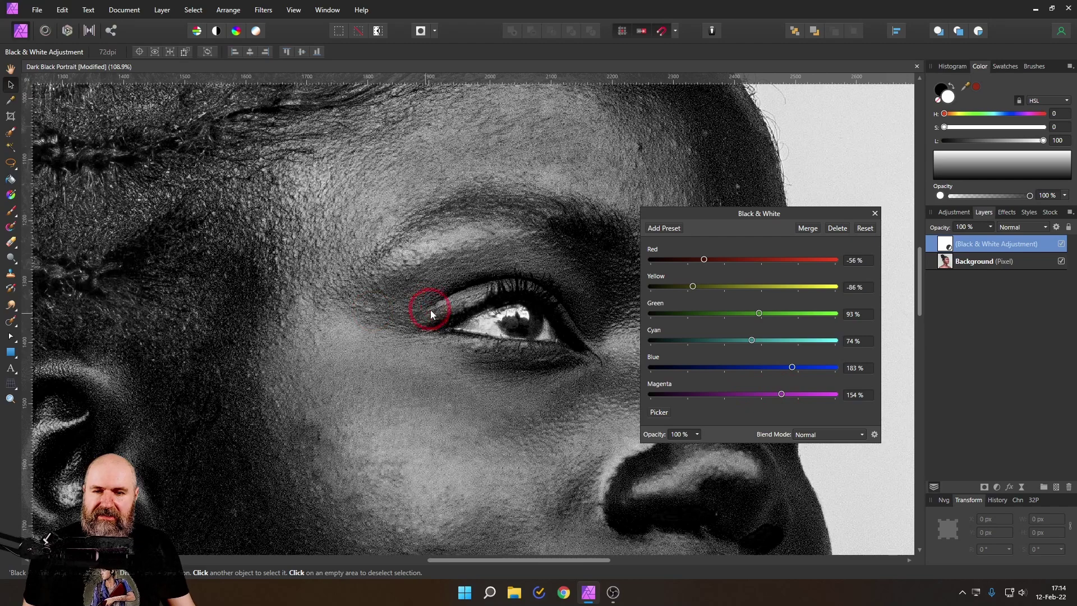
{"action": "scroll", "coordinate": [444, 343], "scroll_direction": "down", "scroll_amount": 5}
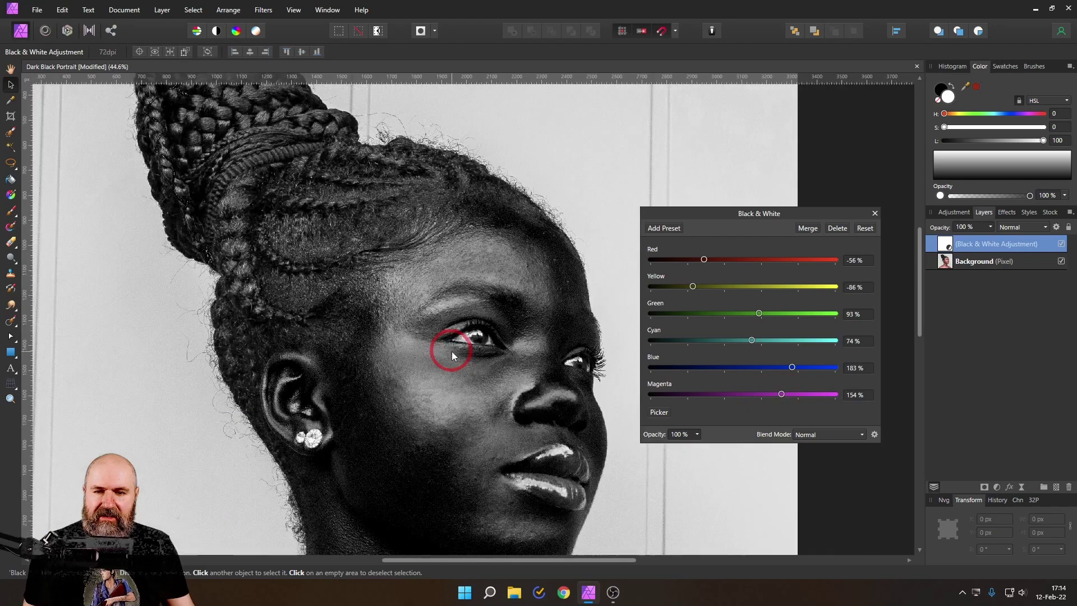
{"action": "left_click", "coordinate": [874, 213]}
Step: Compare the portrait with and without the Black & White adjustment, and check the whole image
{"action": "left_click", "coordinate": [1061, 243]}
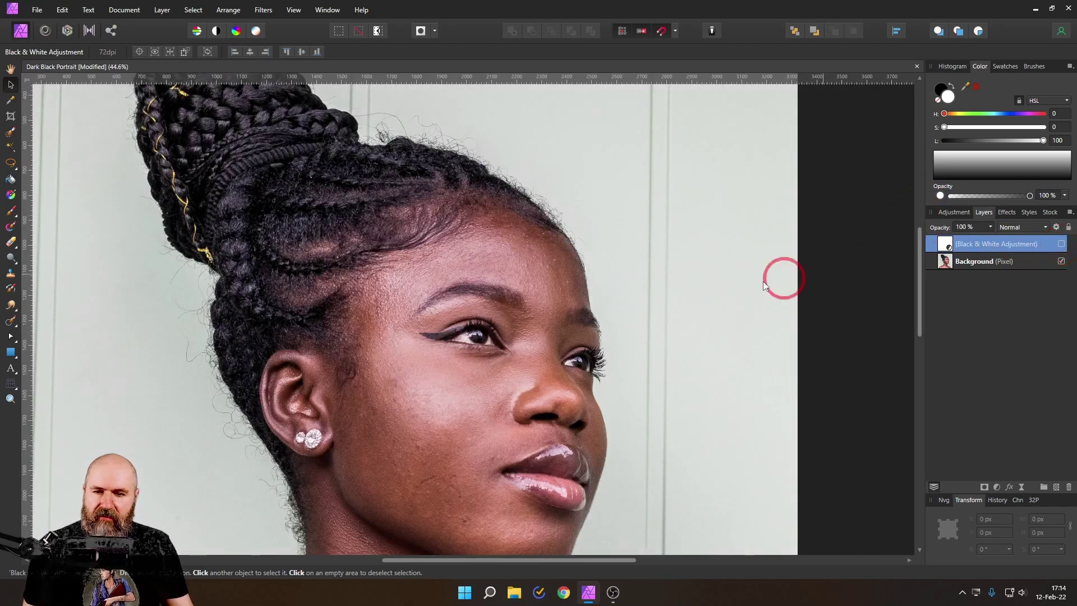
{"action": "left_click", "coordinate": [1061, 244]}
{"action": "scroll", "coordinate": [697, 338], "scroll_direction": "down", "scroll_amount": 3}
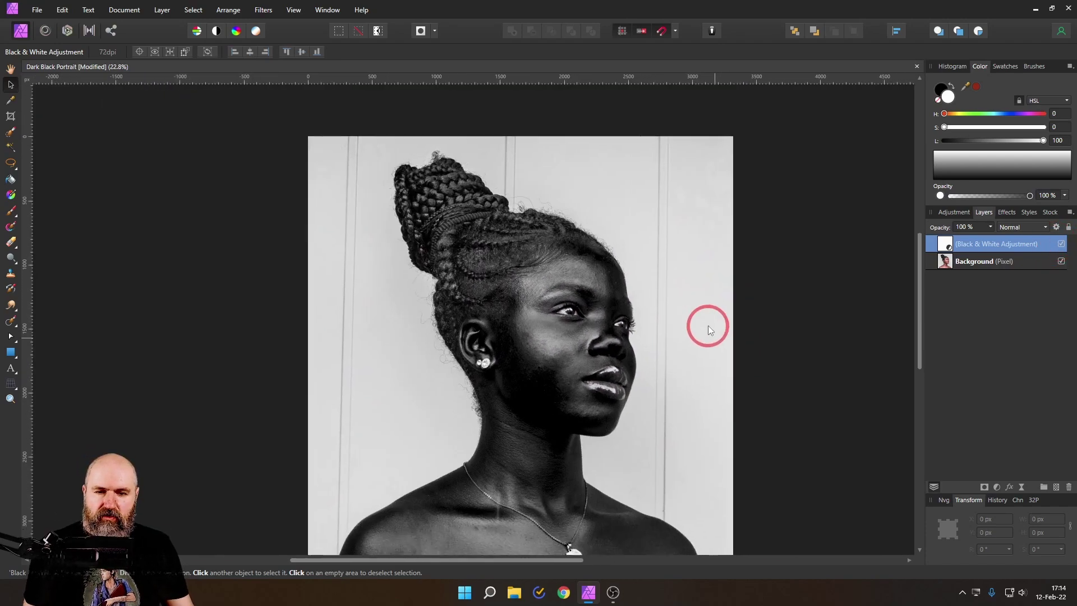
{"action": "scroll", "coordinate": [704, 319], "scroll_direction": "up", "scroll_amount": 1}
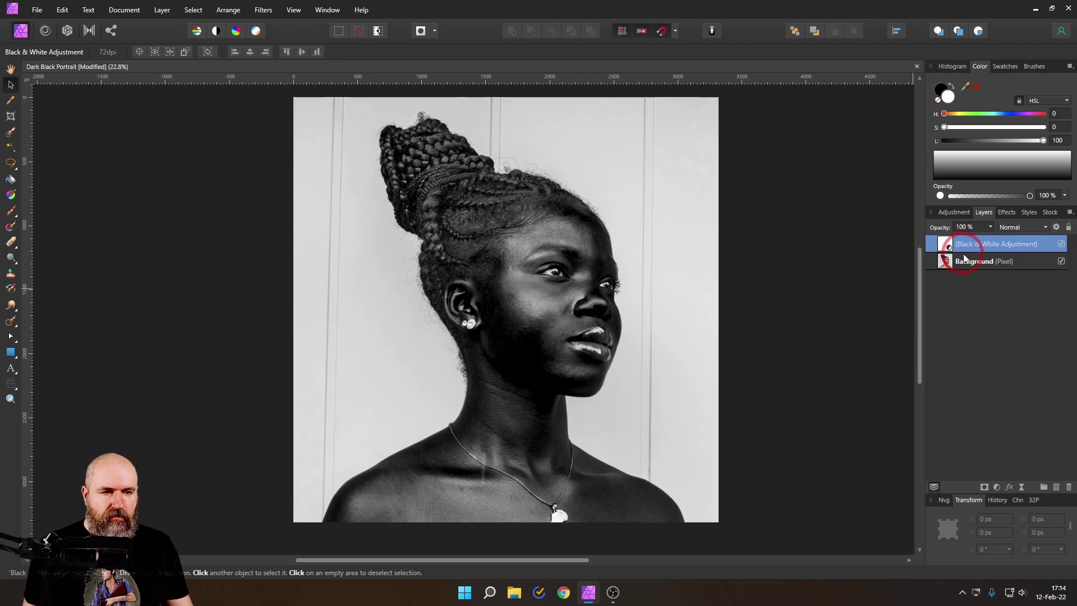
Step: Reopen the Black & White adjustment and set Red to -43% and Yellow to -31%
{"action": "double_click", "coordinate": [945, 246]}
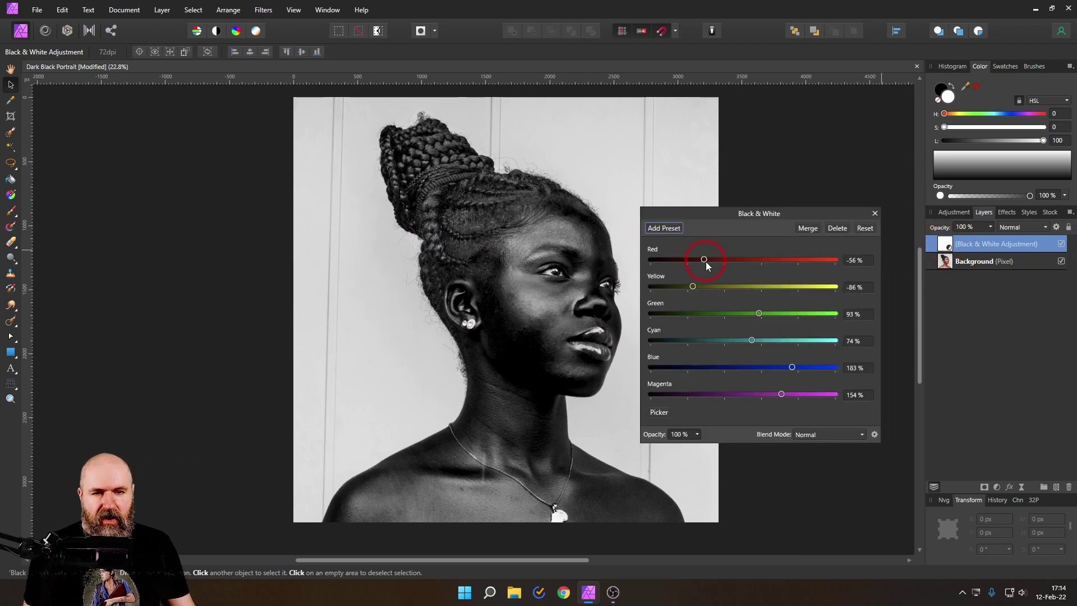
{"action": "mouse_move", "coordinate": [705, 262]}
{"action": "left_mouse_down"}
{"action": "mouse_move", "coordinate": [694, 291]}
{"action": "mouse_move", "coordinate": [719, 285]}
{"action": "mouse_move", "coordinate": [706, 289]}
{"action": "mouse_move", "coordinate": [707, 260]}
{"action": "left_mouse_up"}
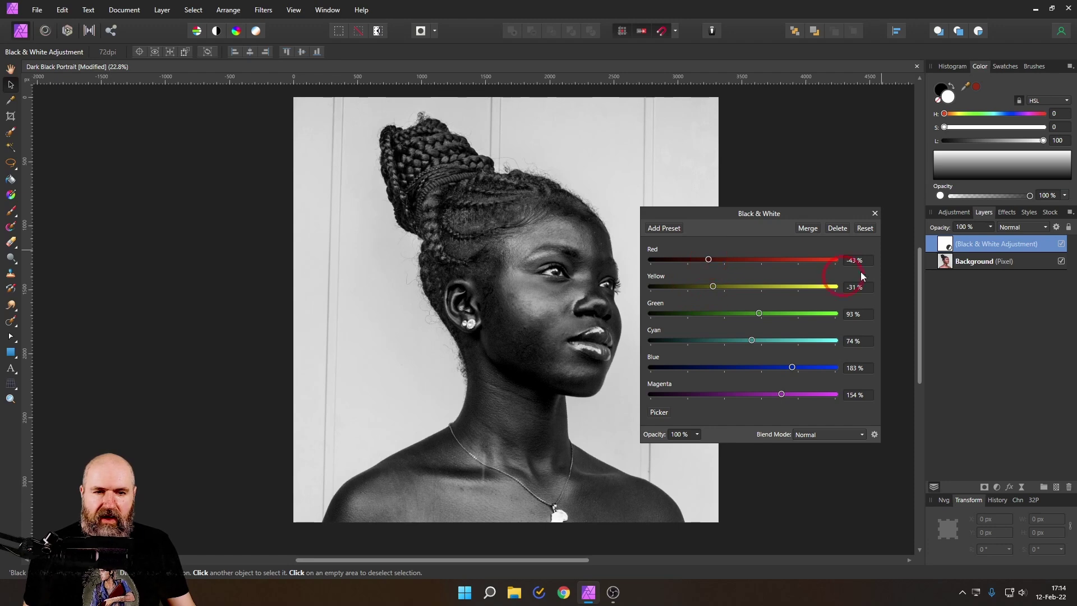
{"action": "left_click", "coordinate": [875, 213]}
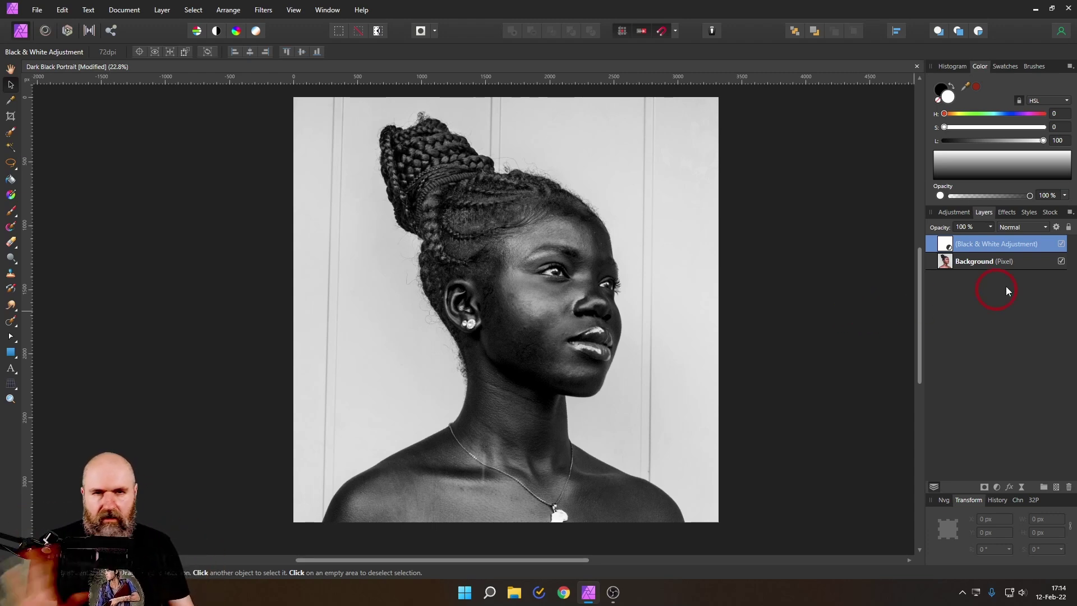
Step: On the Background layer, select the woman with the Selection Brush by subtracting the backdrop on both sides from the full-image selection
{"action": "left_click", "coordinate": [946, 262]}
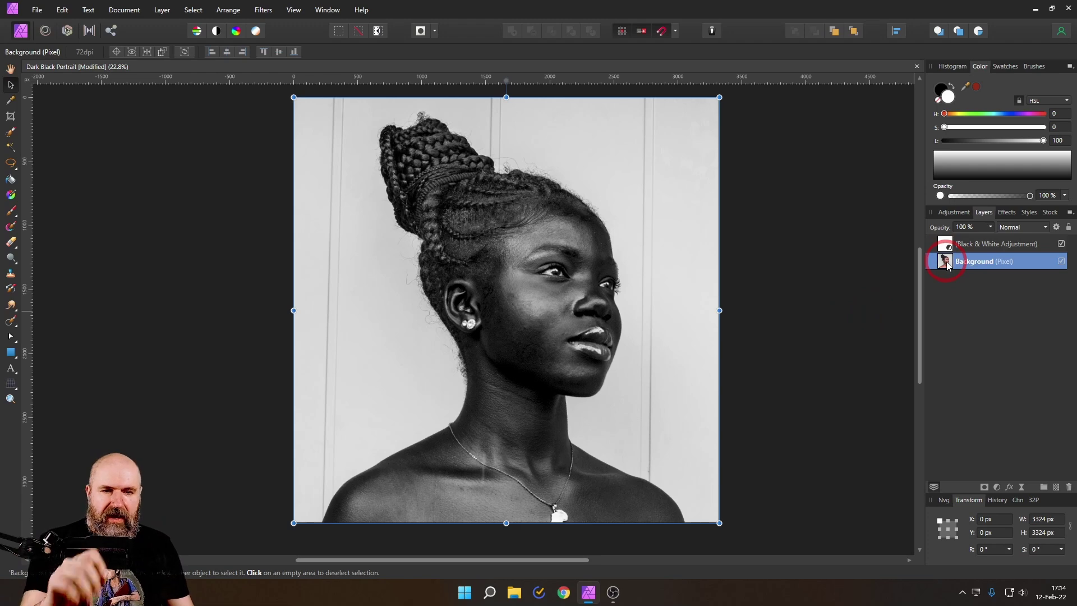
{"action": "left_click", "coordinate": [22, 150]}
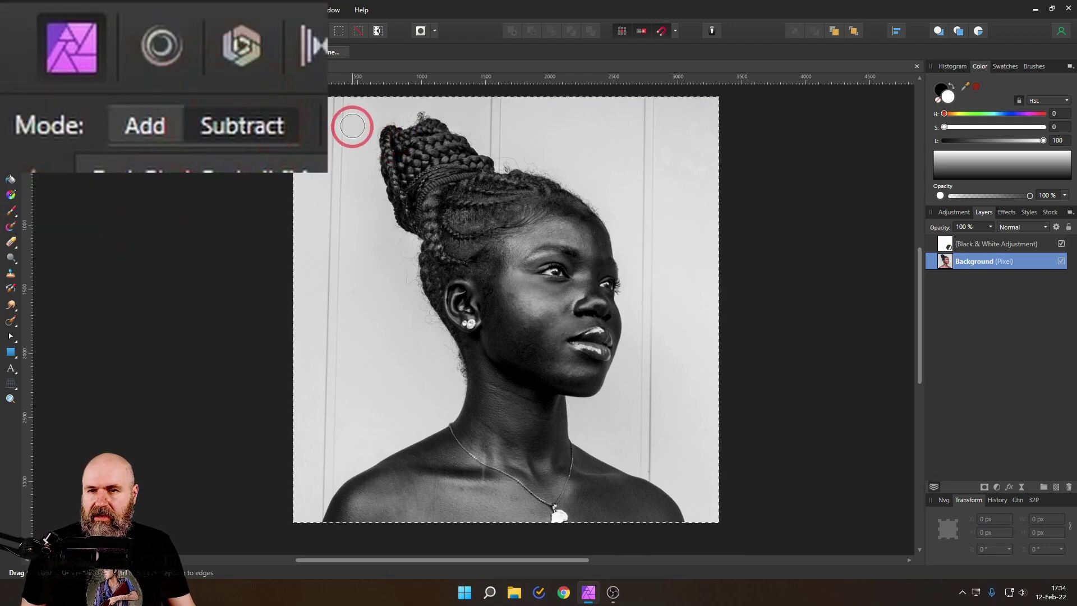
{"action": "mouse_move", "coordinate": [351, 125]}
{"action": "left_mouse_down"}
{"action": "mouse_move", "coordinate": [360, 207]}
{"action": "mouse_move", "coordinate": [364, 183]}
{"action": "left_mouse_up"}
{"action": "mouse_move", "coordinate": [533, 138]}
{"action": "left_mouse_down"}
{"action": "mouse_move", "coordinate": [602, 142]}
{"action": "mouse_move", "coordinate": [648, 178]}
{"action": "mouse_move", "coordinate": [677, 280]}
{"action": "mouse_move", "coordinate": [639, 196]}
{"action": "mouse_move", "coordinate": [603, 156]}
{"action": "mouse_move", "coordinate": [641, 207]}
{"action": "mouse_move", "coordinate": [675, 126]}
{"action": "mouse_move", "coordinate": [675, 377]}
{"action": "mouse_move", "coordinate": [641, 423]}
{"action": "mouse_move", "coordinate": [685, 458]}
{"action": "mouse_move", "coordinate": [675, 409]}
{"action": "left_mouse_up"}
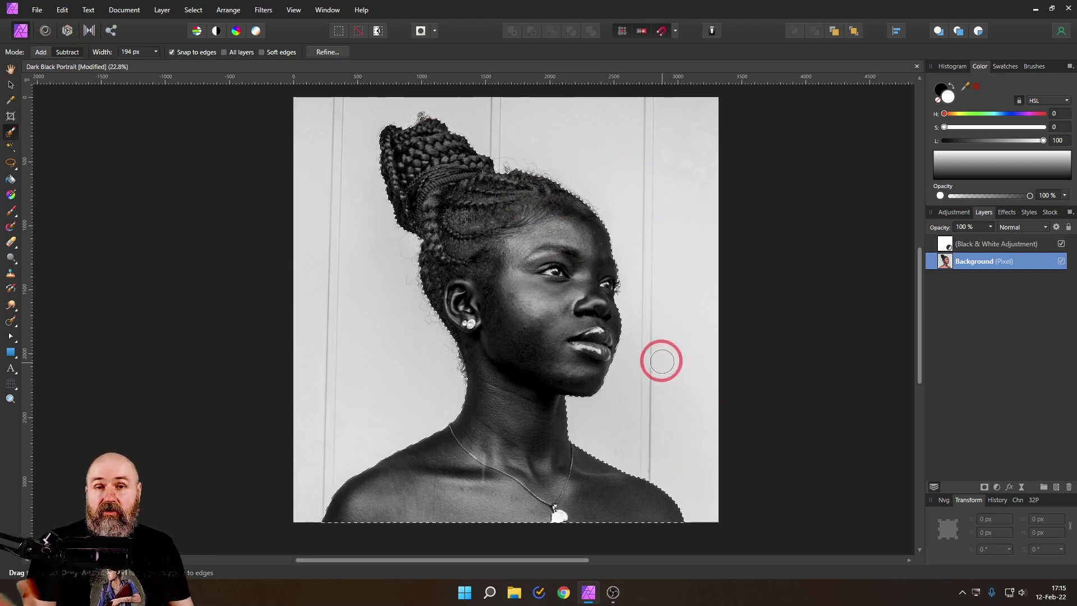
Step: Start refining the selection and paint with the Matte brush over the eyelashes and the fine hairs at the nape of the neck
{"action": "left_click", "coordinate": [327, 52]}
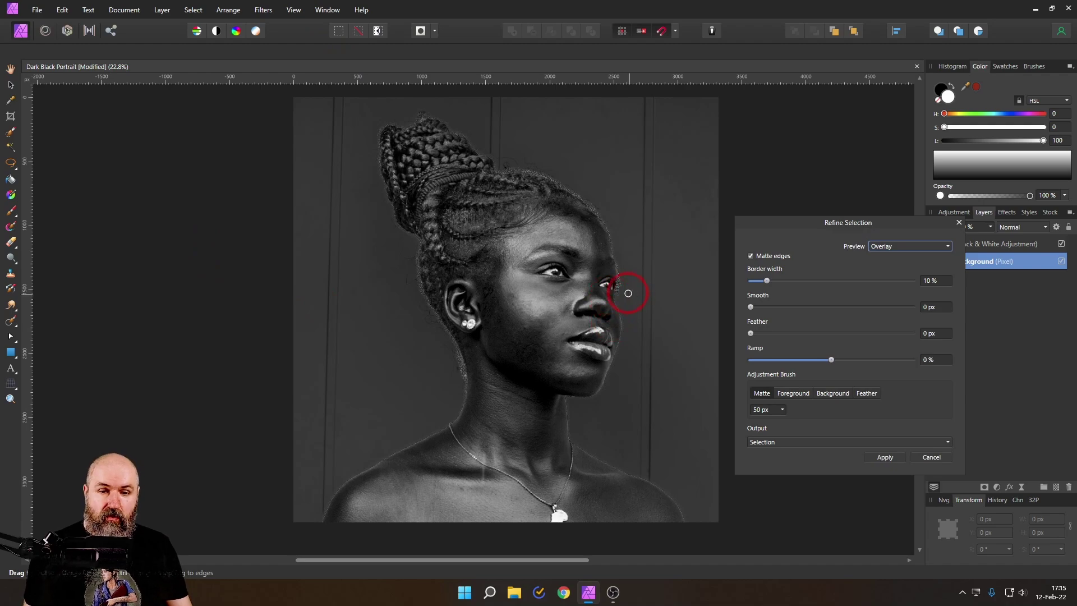
{"action": "scroll", "coordinate": [628, 292], "scroll_direction": "up", "scroll_amount": 5}
{"action": "mouse_move", "coordinate": [589, 243]}
{"action": "left_mouse_down"}
{"action": "mouse_move", "coordinate": [571, 260]}
{"action": "mouse_move", "coordinate": [586, 294]}
{"action": "left_mouse_up"}
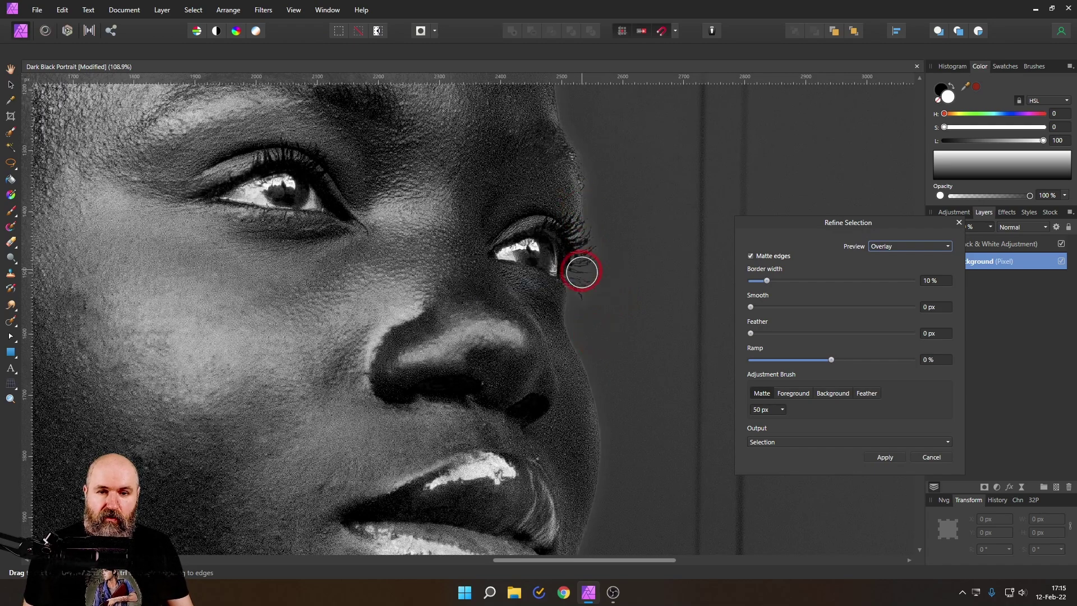
{"action": "scroll", "coordinate": [584, 269], "scroll_direction": "down", "scroll_amount": 4}
{"action": "left_click_drag", "start_coordinate": [408, 300], "coordinate": [567, 285]}
{"action": "scroll", "coordinate": [451, 429], "scroll_direction": "up", "scroll_amount": 3}
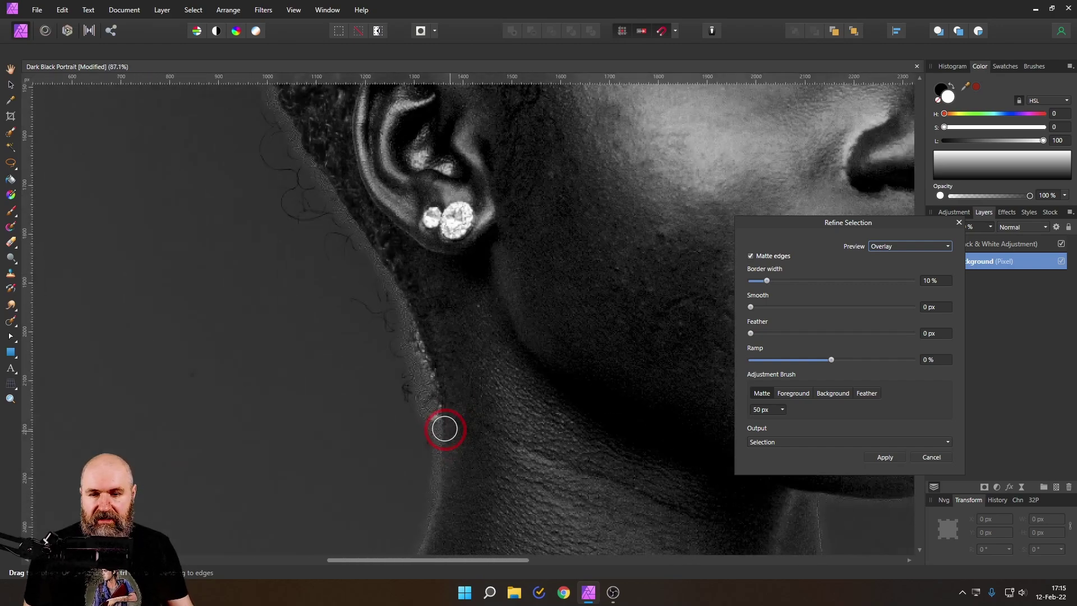
{"action": "mouse_move", "coordinate": [445, 429]}
{"action": "left_mouse_down"}
{"action": "mouse_move", "coordinate": [402, 317]}
{"action": "mouse_move", "coordinate": [430, 411]}
{"action": "mouse_move", "coordinate": [409, 339]}
{"action": "left_mouse_up"}
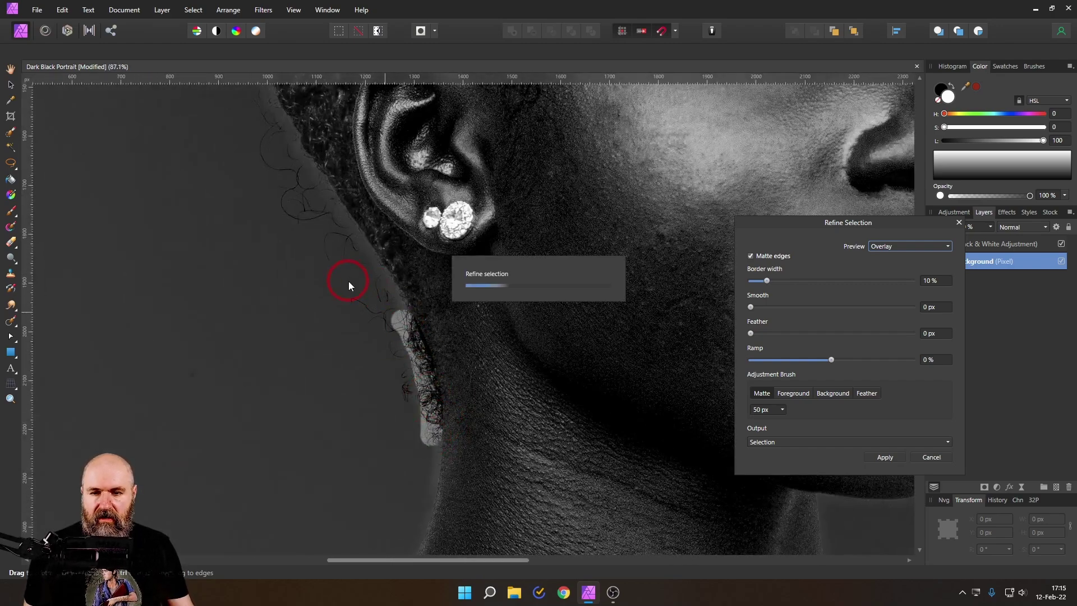
Step: Paint with the Matte brush over the loose hairs at the back of the head and apply the refinement as a selection
{"action": "scroll", "coordinate": [354, 286], "scroll_direction": "down", "scroll_amount": 4}
{"action": "scroll", "coordinate": [348, 281], "scroll_direction": "up", "scroll_amount": 5}
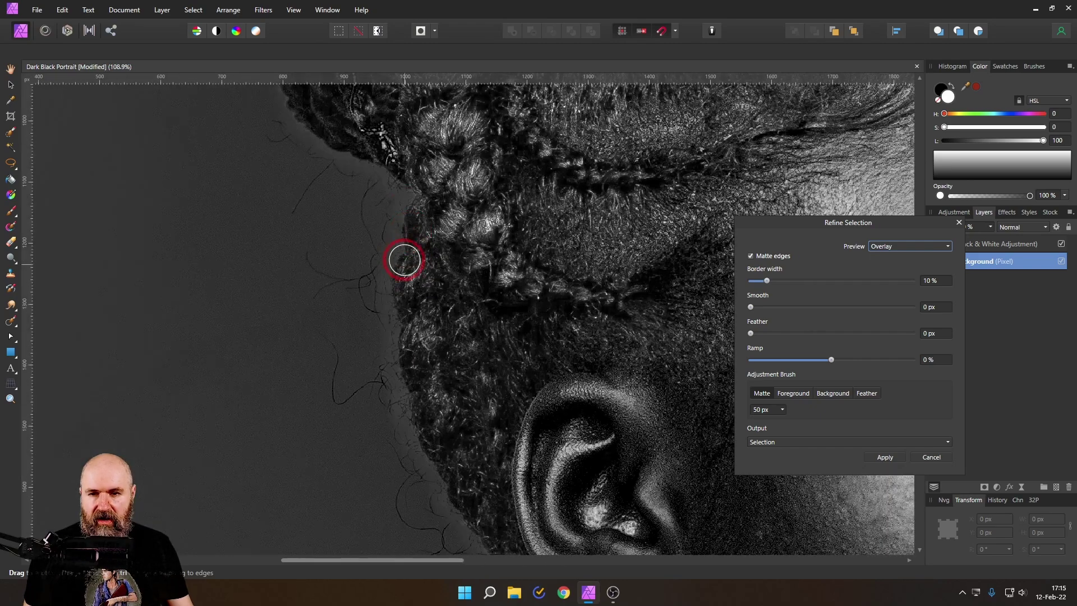
{"action": "mouse_move", "coordinate": [404, 260]}
{"action": "left_mouse_down"}
{"action": "mouse_move", "coordinate": [411, 187]}
{"action": "mouse_move", "coordinate": [411, 314]}
{"action": "left_mouse_up"}
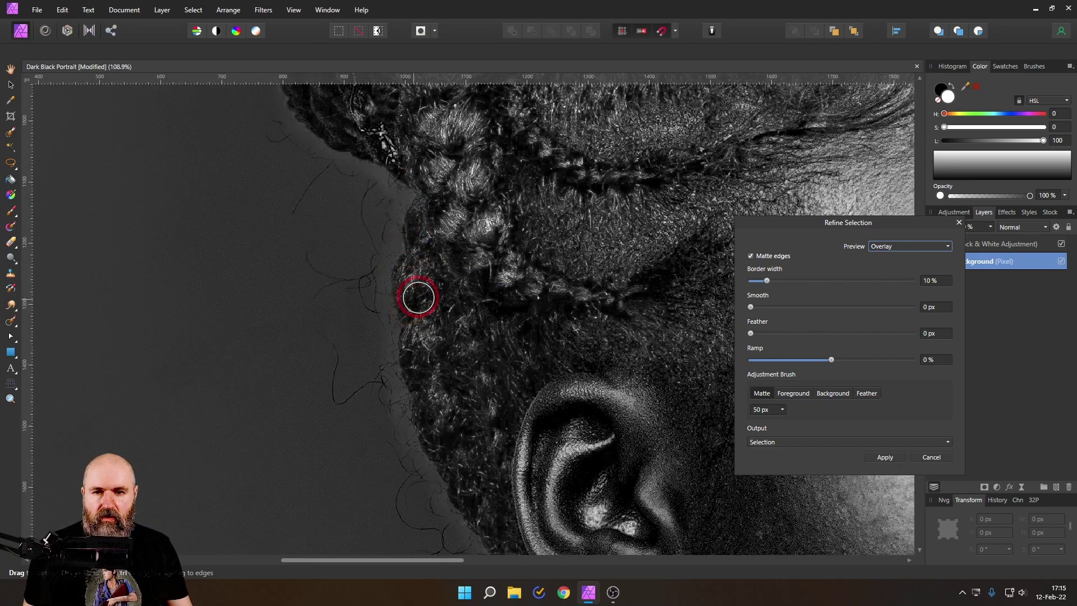
{"action": "scroll", "coordinate": [419, 294], "scroll_direction": "down", "scroll_amount": 5}
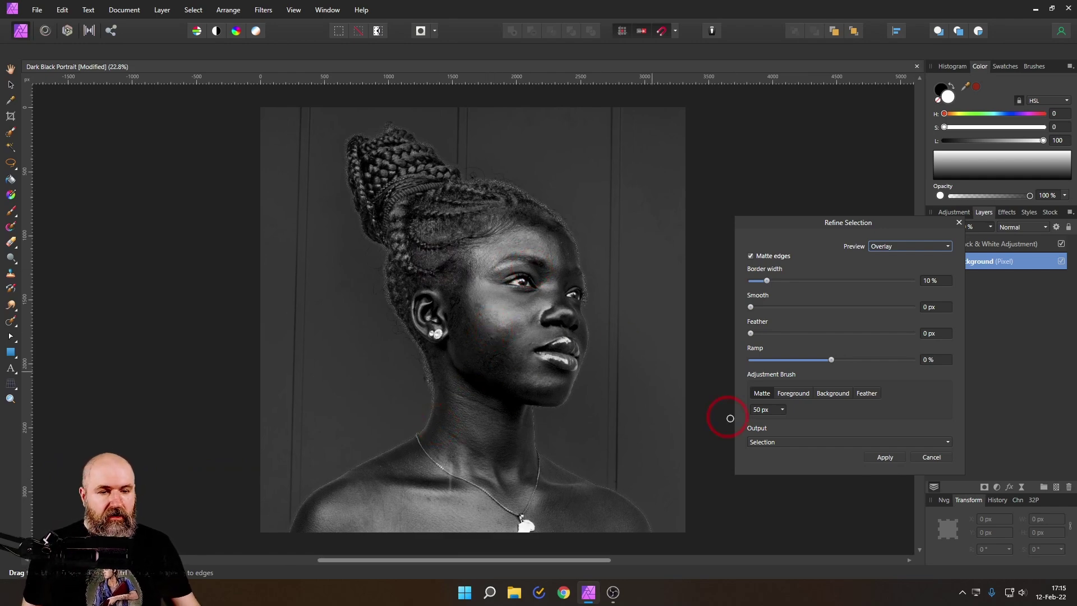
{"action": "left_click", "coordinate": [884, 456]}
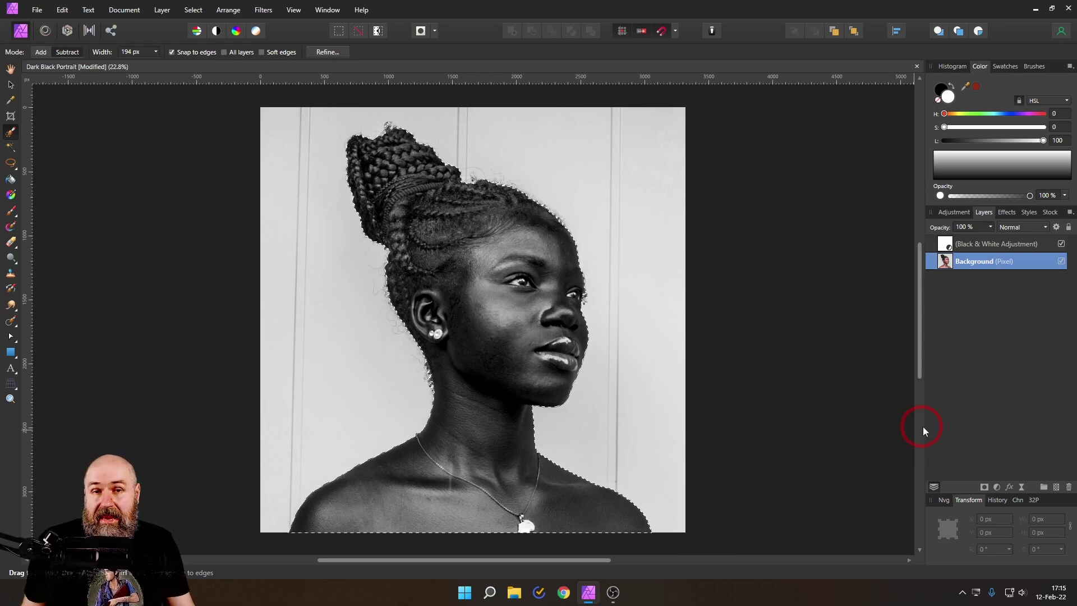
Step: Mask the Background layer from the selection, deselect, and nest the Black & White adjustment inside the Background layer
{"action": "left_click", "coordinate": [986, 487]}
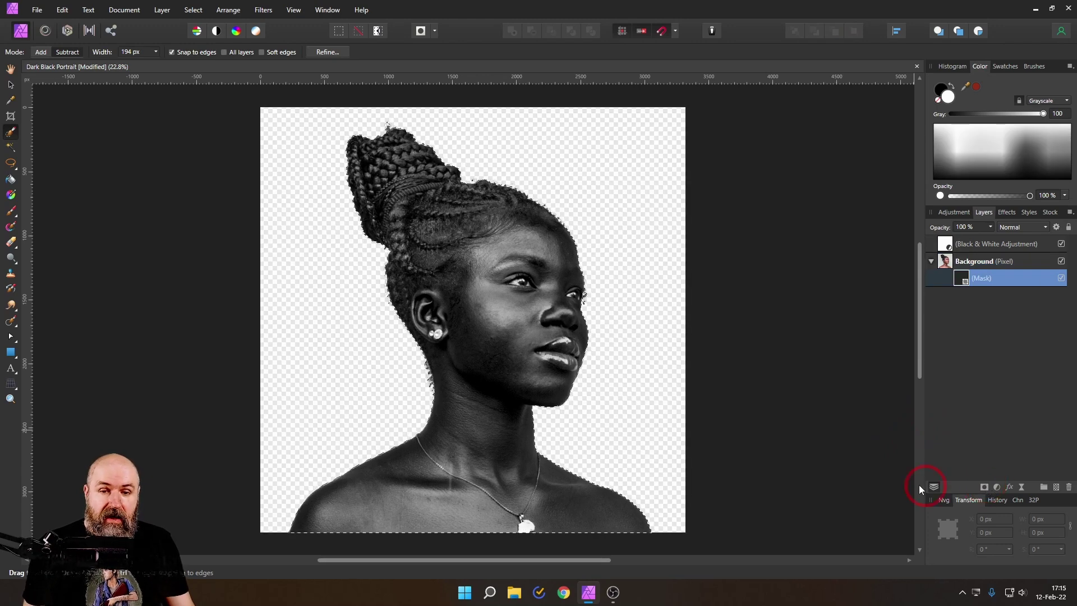
{"action": "key", "text": "ctrl+d"}
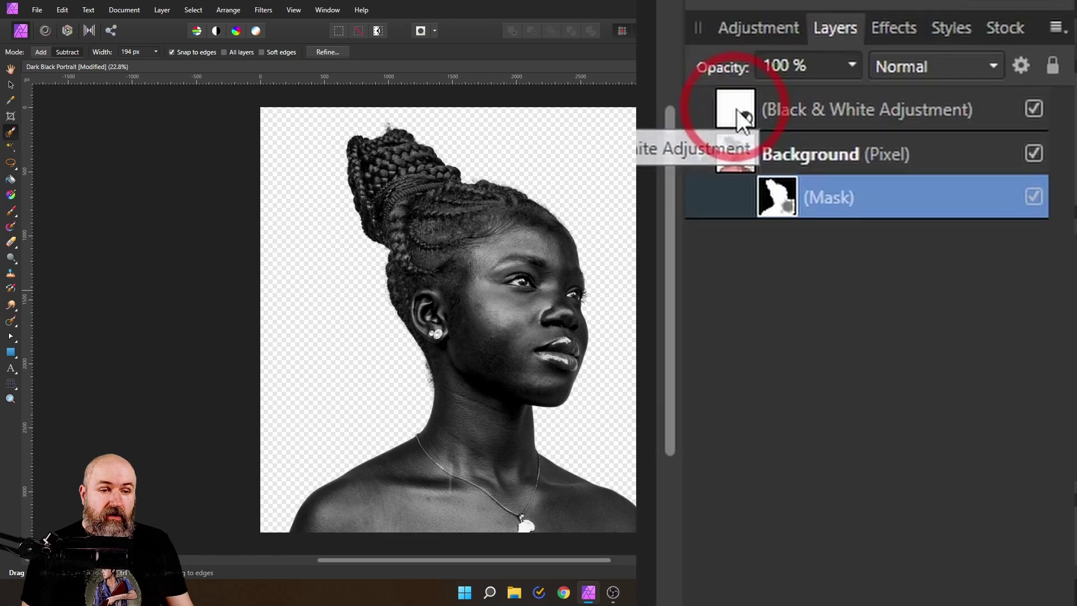
{"action": "left_click", "coordinate": [947, 245]}
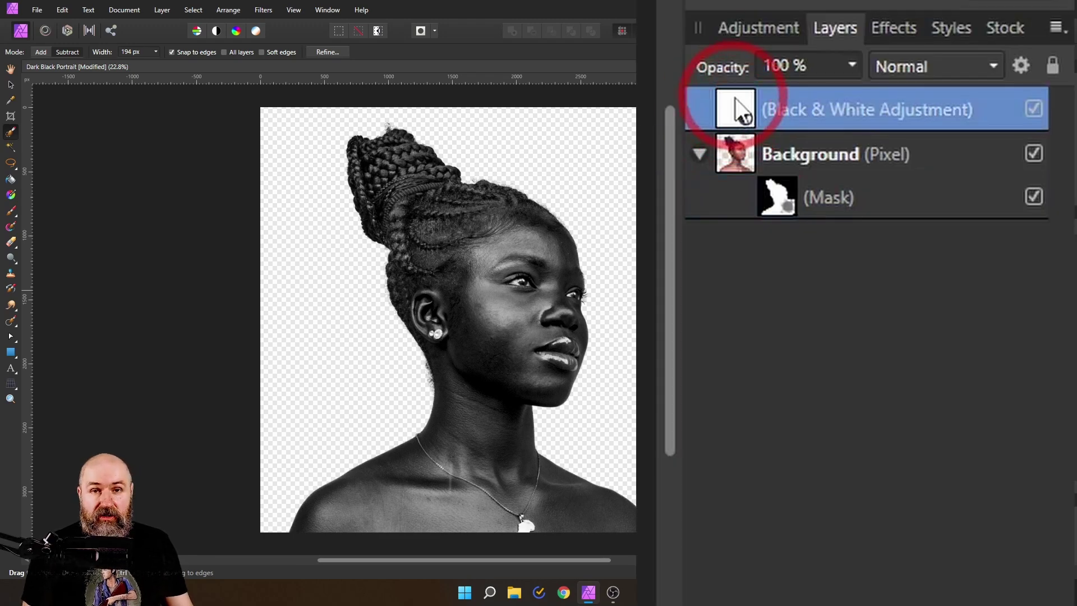
{"action": "left_click_drag", "start_coordinate": [737, 109], "coordinate": [747, 147]}
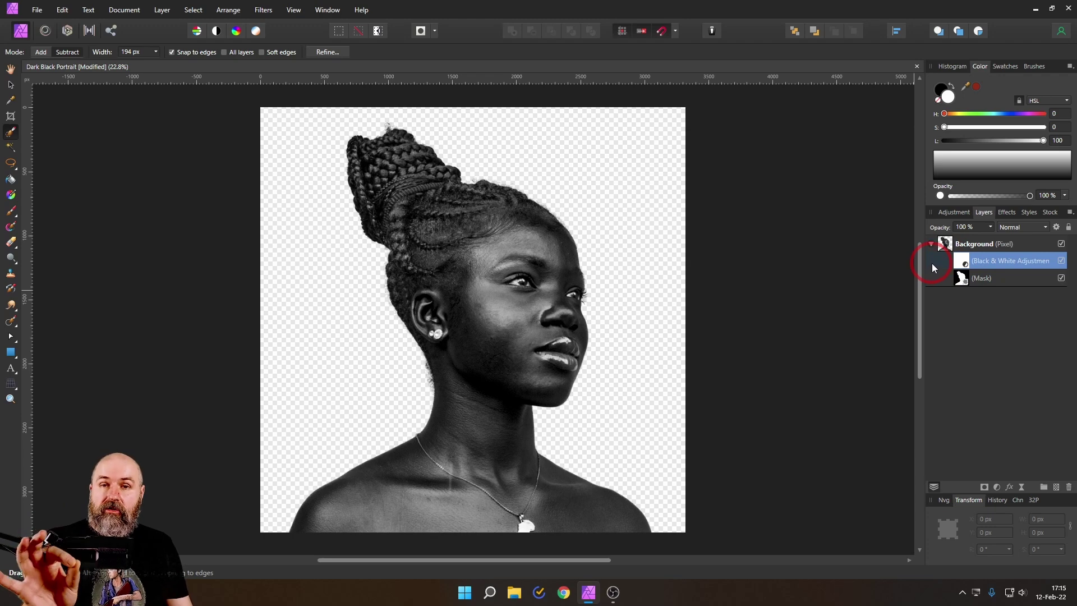
Step: Draw a rectangle of about 3630 × 3530 px covering the whole canvas and move it beneath the Background layer
{"action": "left_click", "coordinate": [11, 351]}
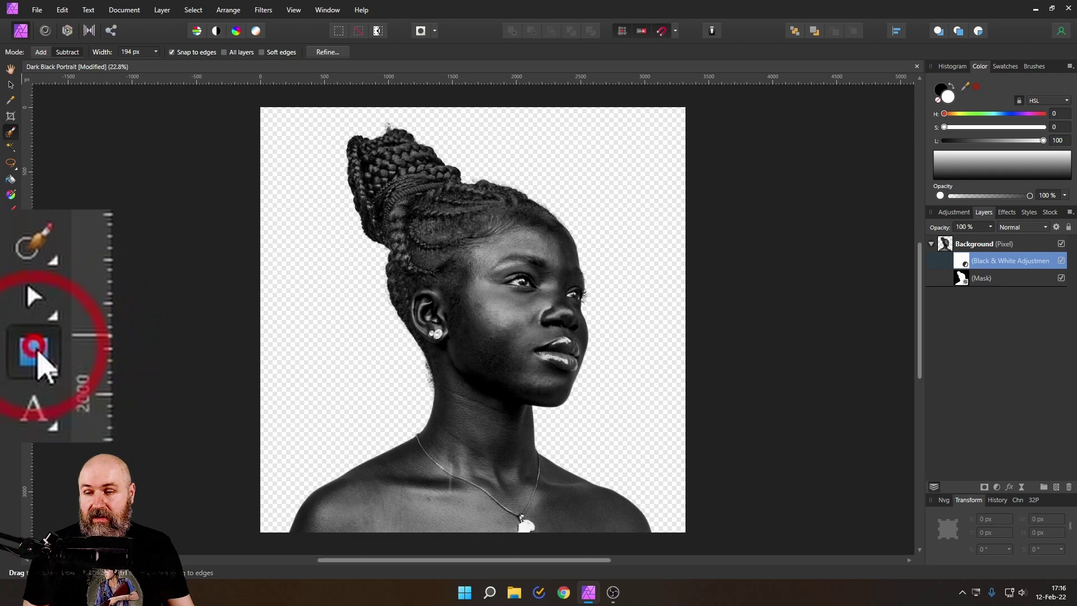
{"action": "left_click_drag", "start_coordinate": [239, 100], "coordinate": [703, 548]}
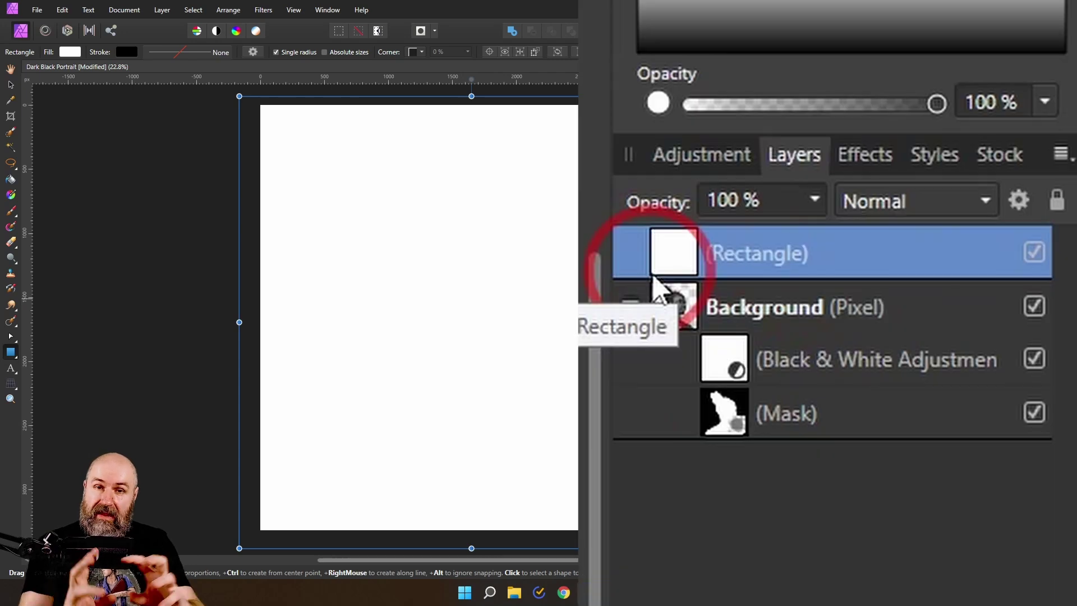
{"action": "left_click_drag", "start_coordinate": [673, 269], "coordinate": [702, 478]}
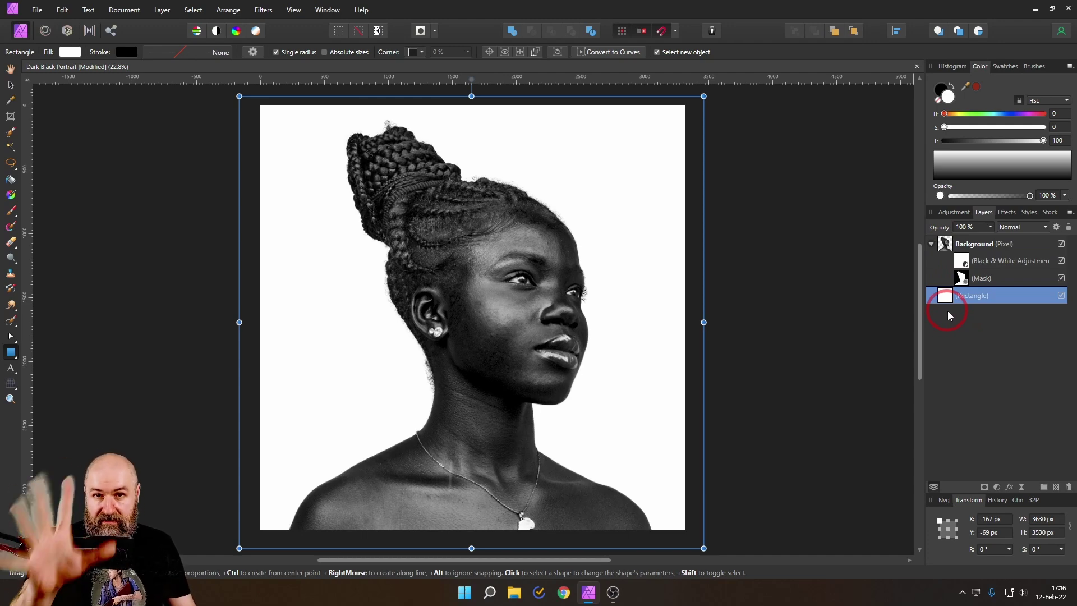
Step: Fill the rectangle with a linear gradient from dark red (H 7, S 100, L 33) to brighter red (H 357, S 100, L 41)
{"action": "left_click", "coordinate": [73, 54]}
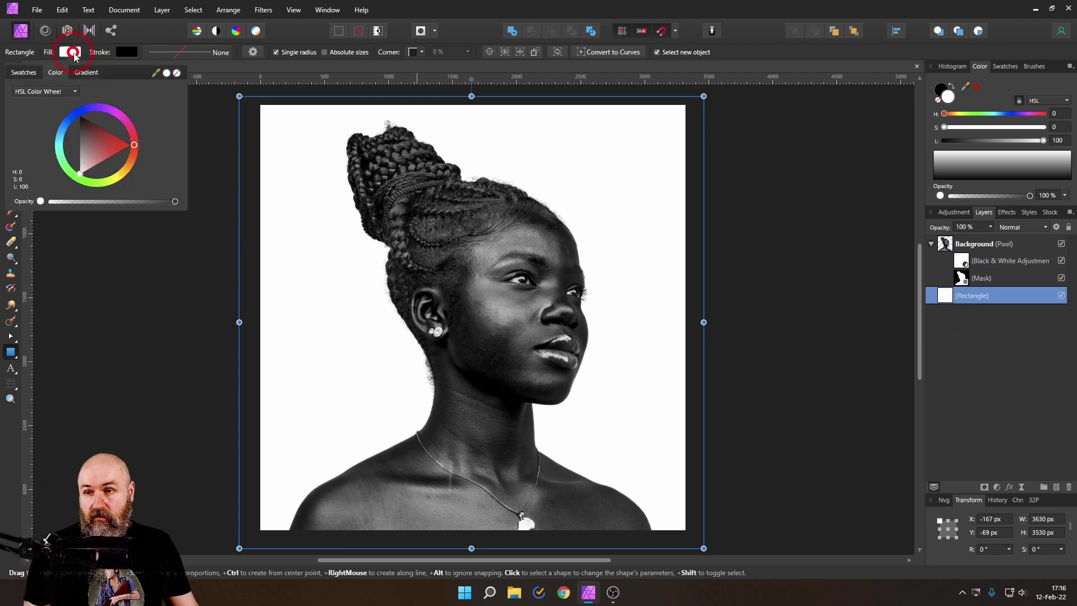
{"action": "left_click_drag", "start_coordinate": [135, 142], "coordinate": [122, 139]}
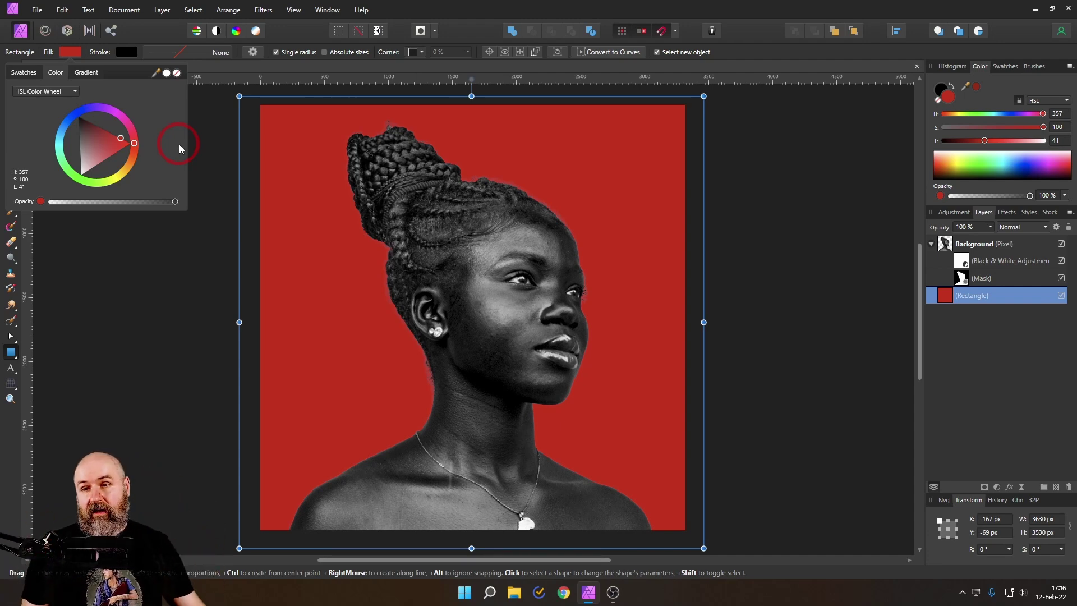
{"action": "left_click", "coordinate": [87, 73]}
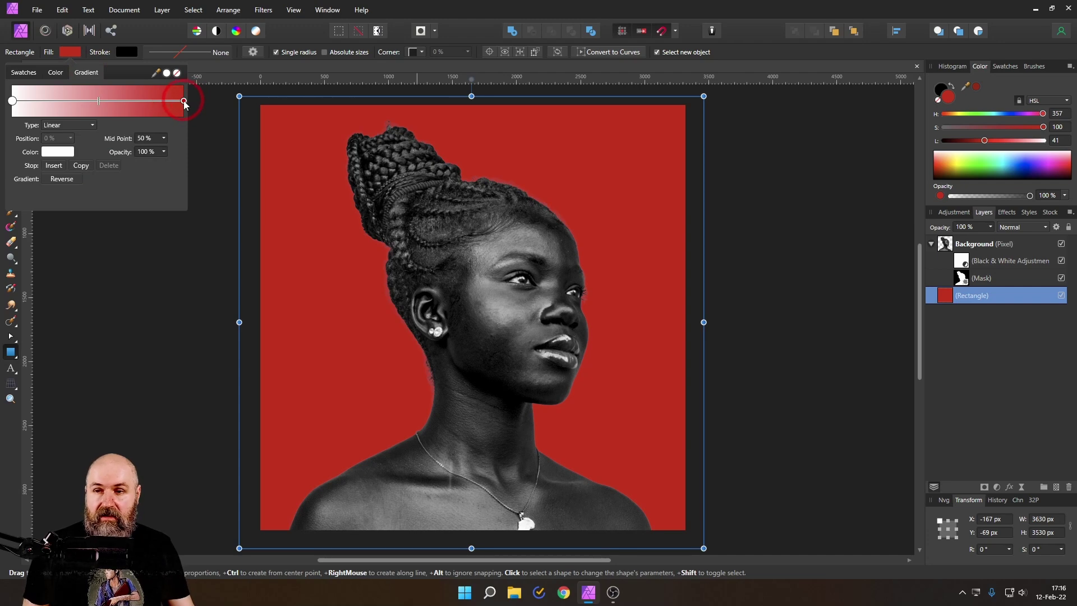
{"action": "left_click", "coordinate": [12, 101]}
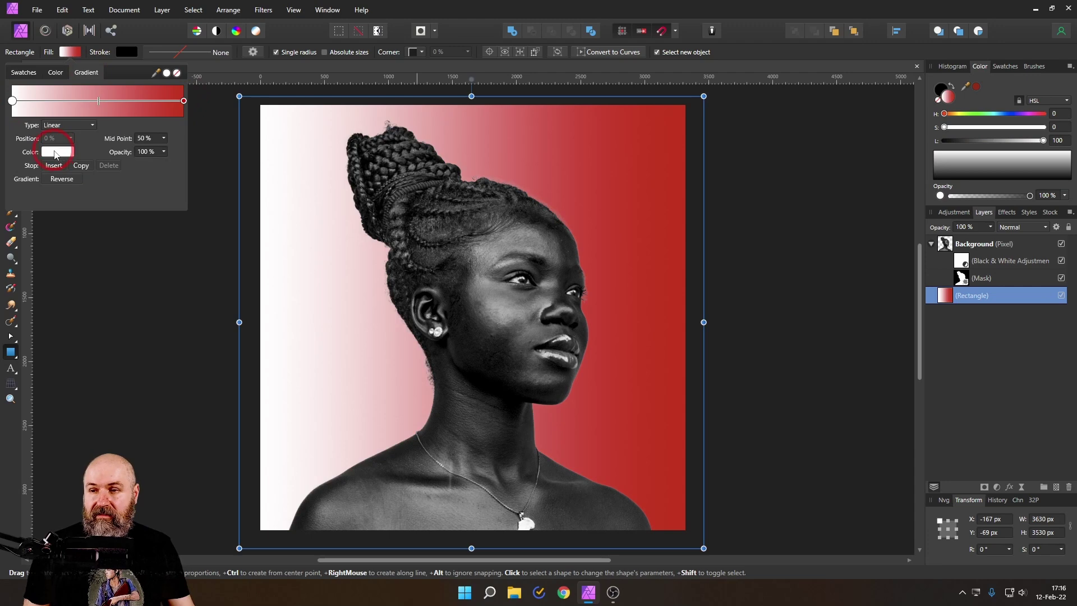
{"action": "left_click", "coordinate": [56, 153]}
{"action": "mouse_move", "coordinate": [110, 226]}
{"action": "left_mouse_down"}
{"action": "mouse_move", "coordinate": [93, 214]}
{"action": "mouse_move", "coordinate": [118, 230]}
{"action": "left_mouse_up"}
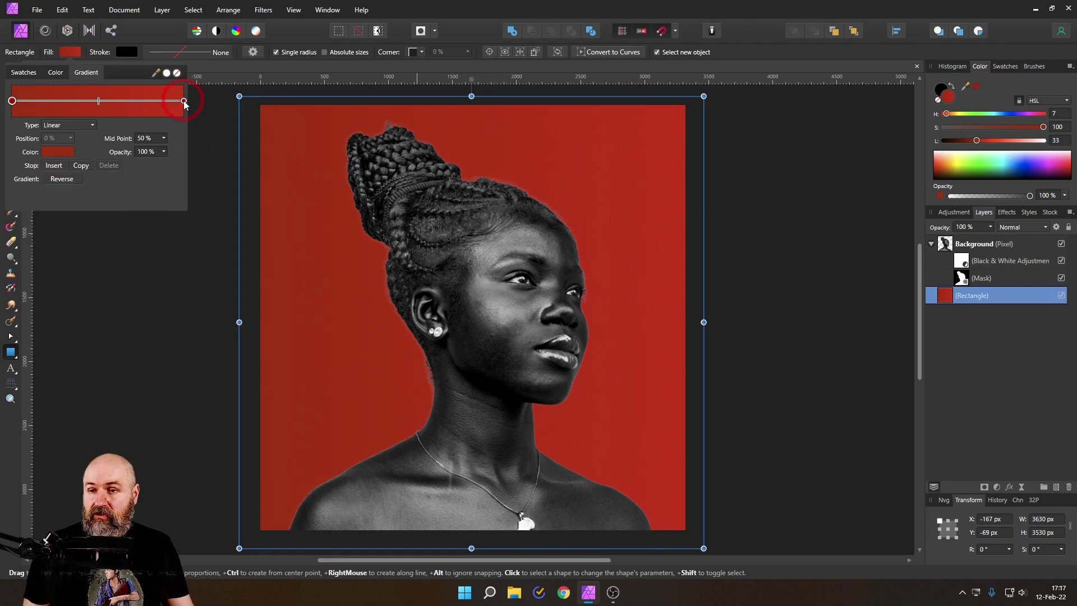
{"action": "left_click", "coordinate": [66, 154]}
{"action": "left_click_drag", "start_coordinate": [108, 215], "coordinate": [108, 222]}
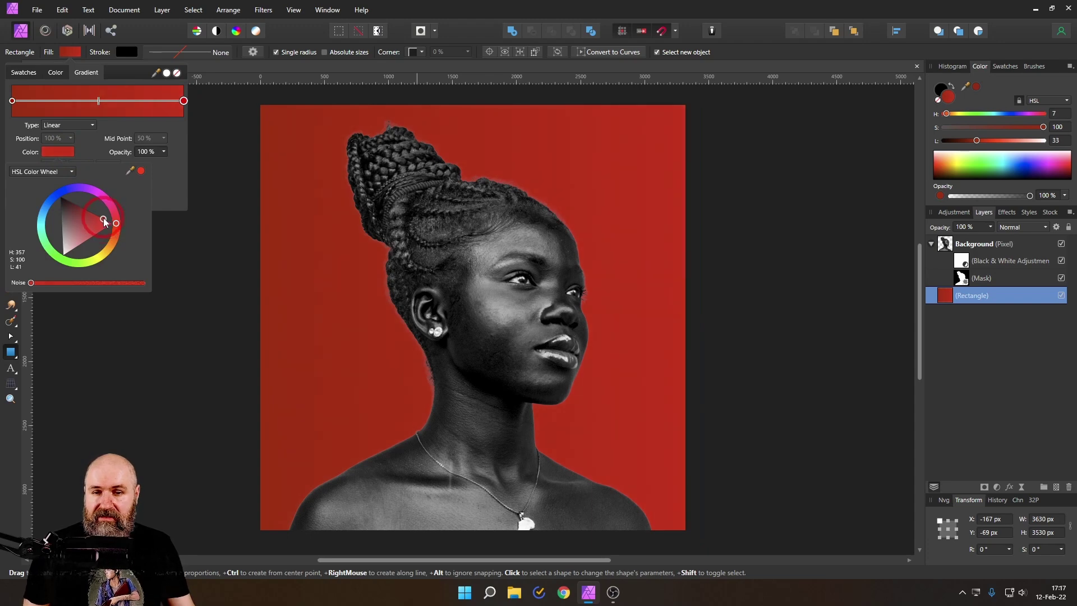
{"action": "left_click", "coordinate": [71, 51]}
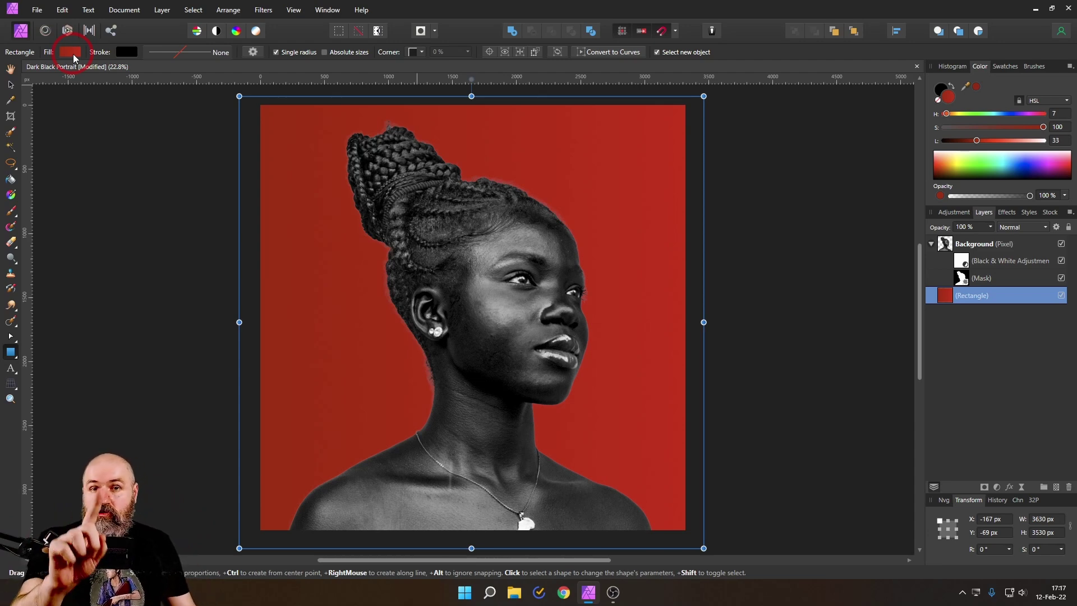
Step: Use the Gradient tool to run the rectangle's gradient diagonally from beyond the lower-left corner to beyond the upper-right corner, then deselect the rectangle
{"action": "left_click", "coordinate": [11, 195]}
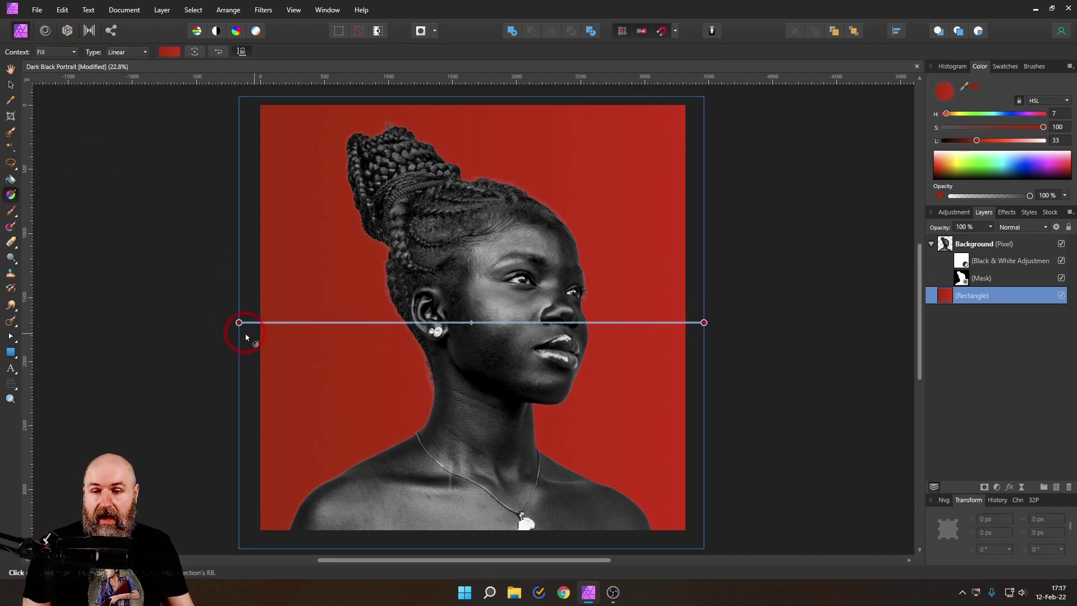
{"action": "left_click_drag", "start_coordinate": [239, 322], "coordinate": [259, 507]}
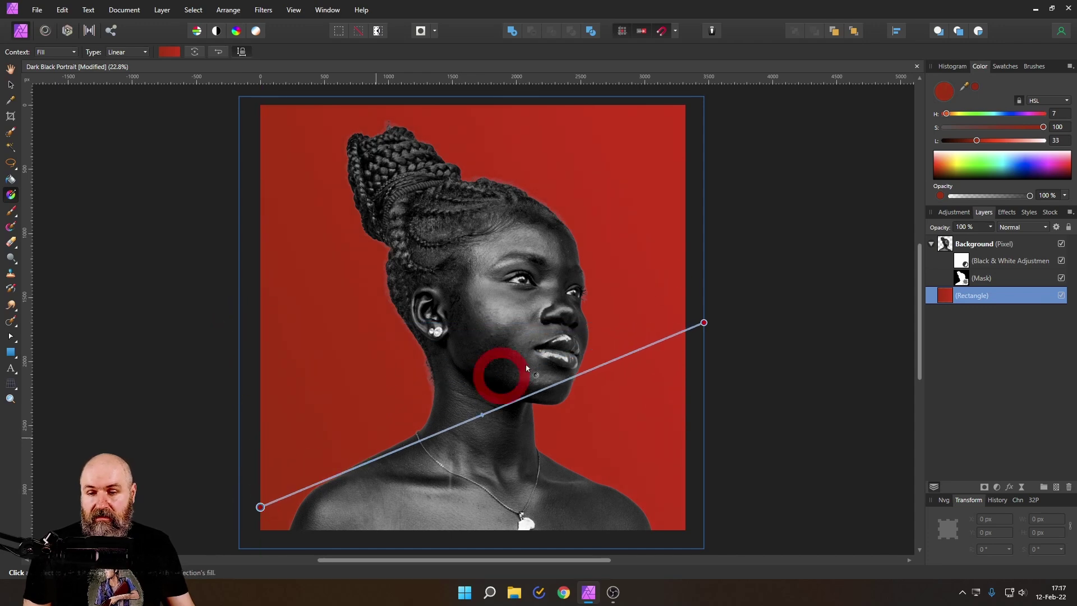
{"action": "left_click", "coordinate": [704, 321]}
{"action": "left_click_drag", "start_coordinate": [704, 321], "coordinate": [716, 92]}
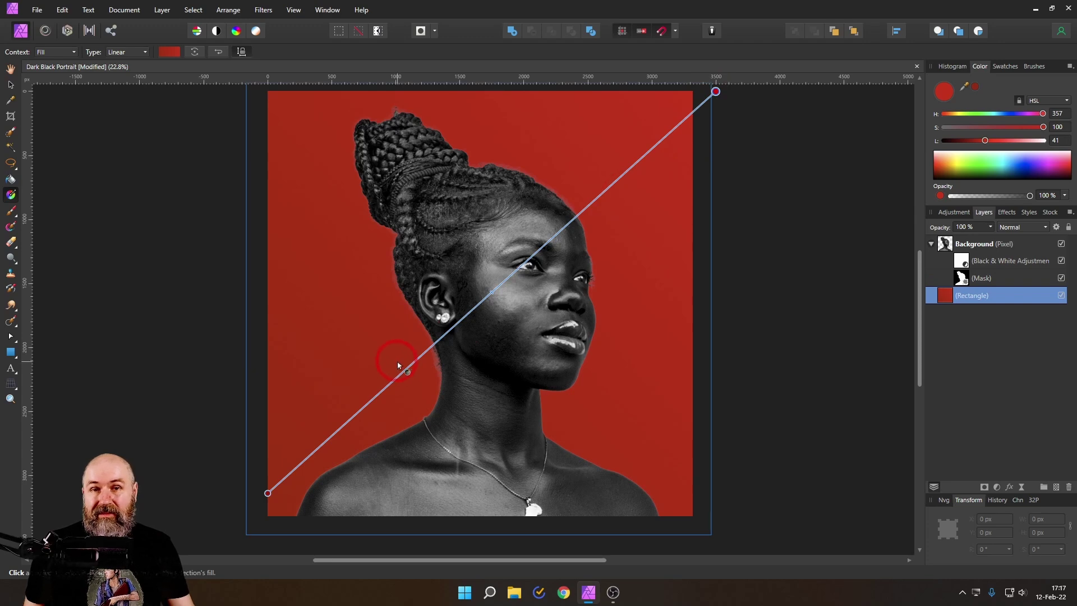
{"action": "left_click_drag", "start_coordinate": [267, 492], "coordinate": [756, 123]}
{"action": "left_click", "coordinate": [716, 92]}
{"action": "left_click_drag", "start_coordinate": [714, 91], "coordinate": [255, 519]}
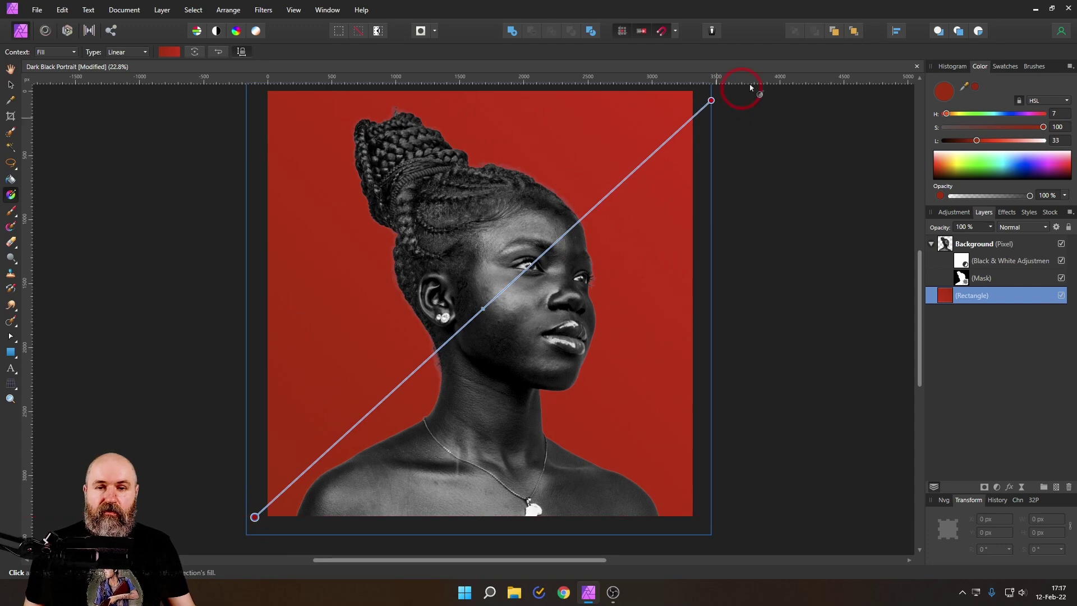
{"action": "left_click_drag", "start_coordinate": [709, 100], "coordinate": [735, 99]}
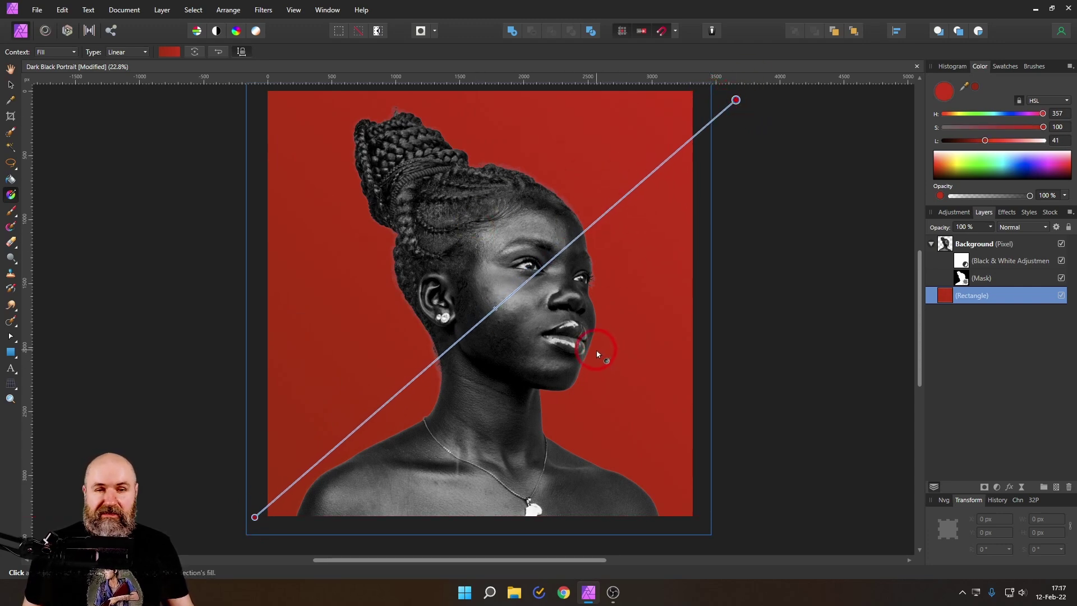
{"action": "left_click", "coordinate": [10, 87]}
{"action": "left_click", "coordinate": [114, 168]}
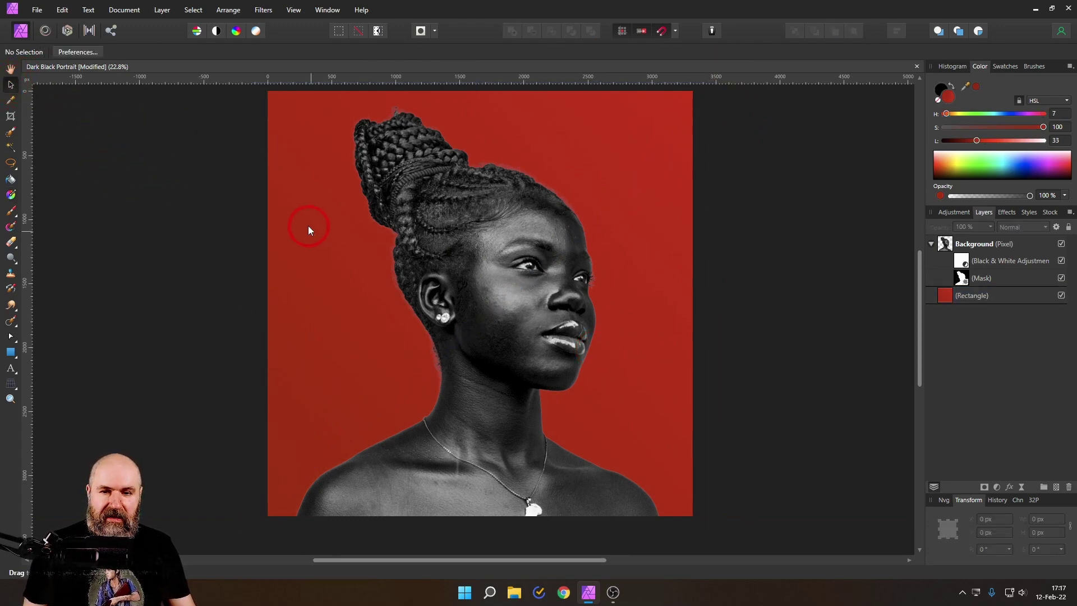
Step: Select the Background layer's mask and set up a black paint brush with 76% hardness and 50 px width
{"action": "left_click_drag", "start_coordinate": [307, 225], "coordinate": [334, 231]}
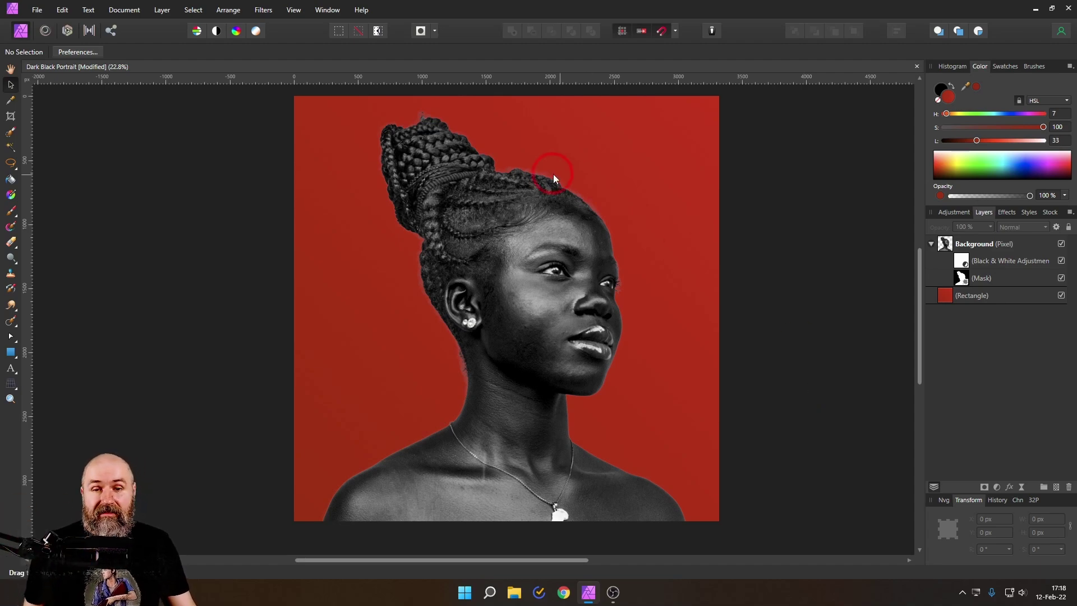
{"action": "scroll", "coordinate": [553, 174], "scroll_direction": "up", "scroll_amount": 5}
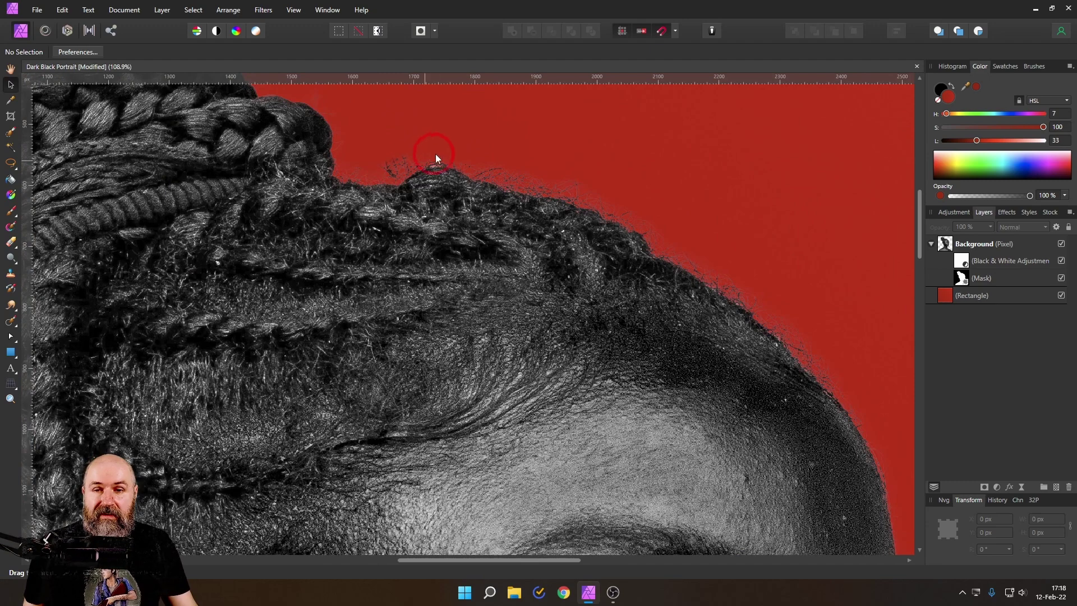
{"action": "scroll", "coordinate": [582, 196], "scroll_direction": "up", "scroll_amount": 3}
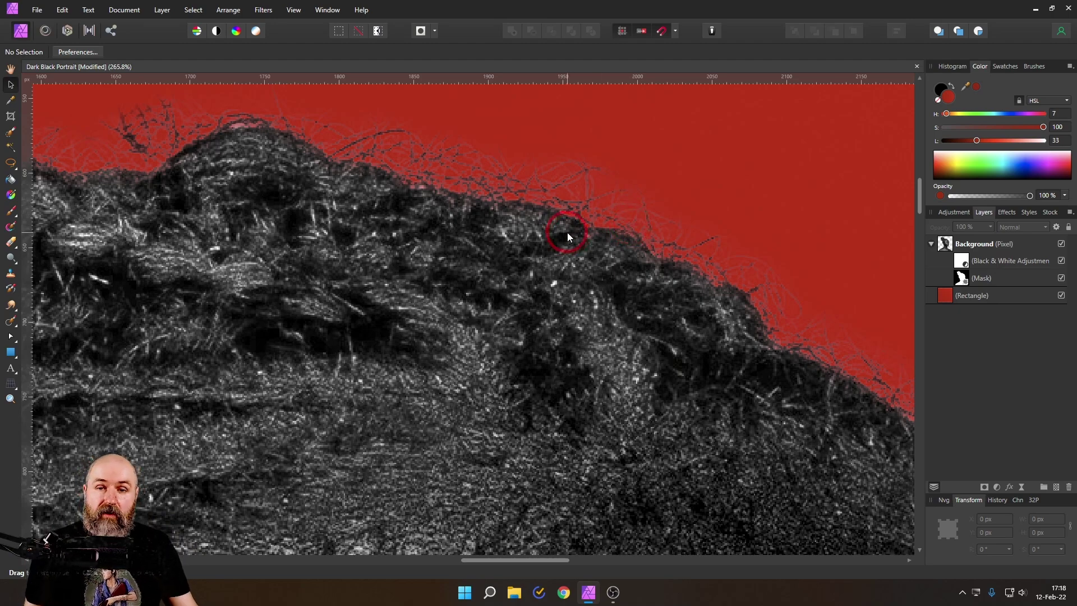
{"action": "scroll", "coordinate": [575, 234], "scroll_direction": "down", "scroll_amount": 4}
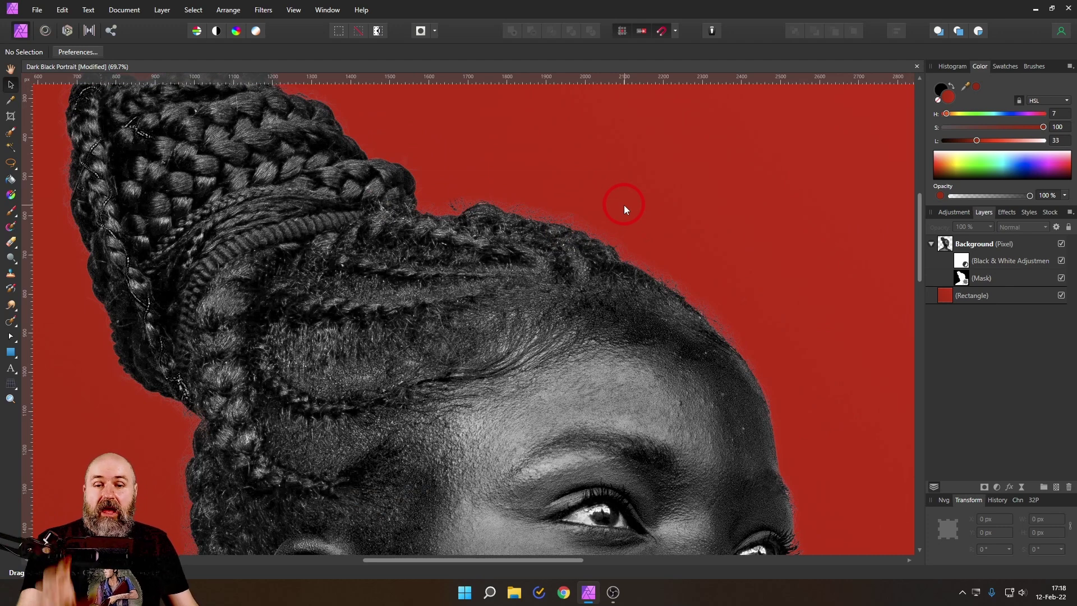
{"action": "left_click", "coordinate": [962, 279]}
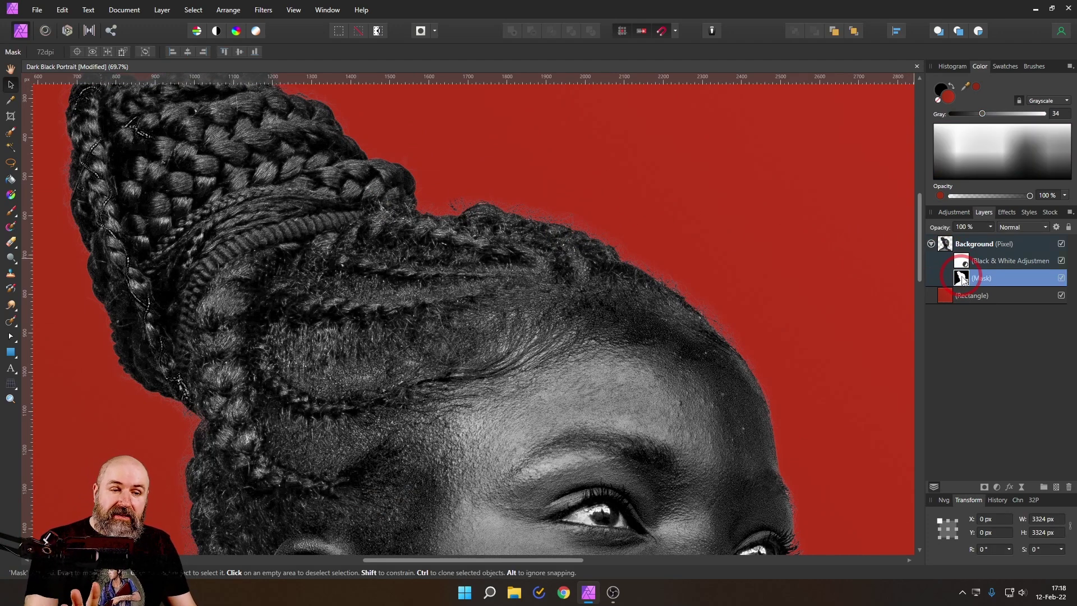
{"action": "left_click", "coordinate": [11, 211]}
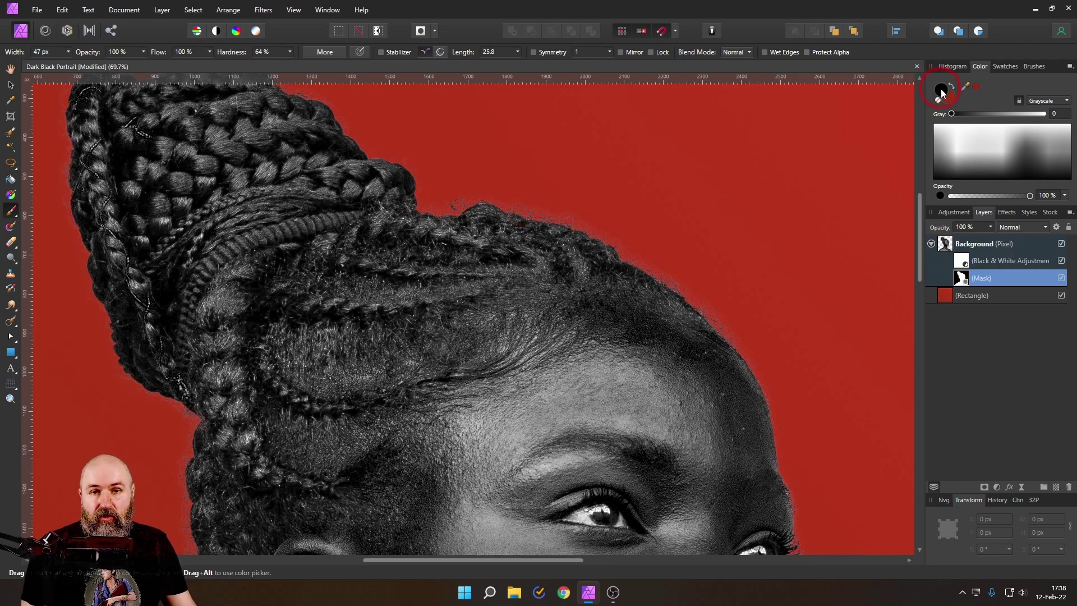
{"action": "scroll", "coordinate": [568, 223], "scroll_direction": "up", "scroll_amount": 6}
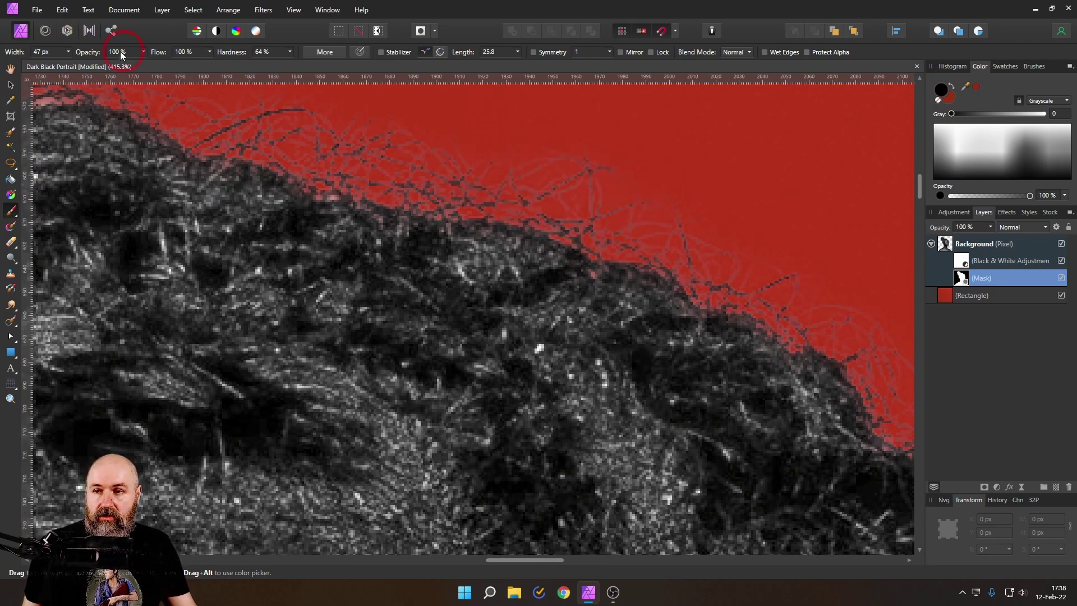
{"action": "left_click", "coordinate": [290, 52]}
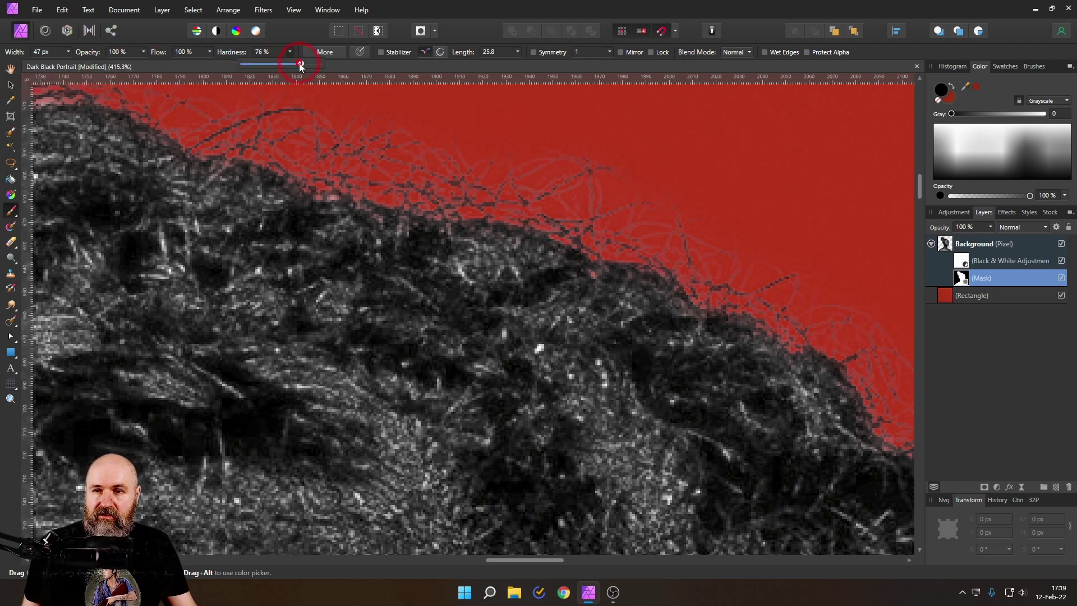
{"action": "left_click", "coordinate": [291, 52]}
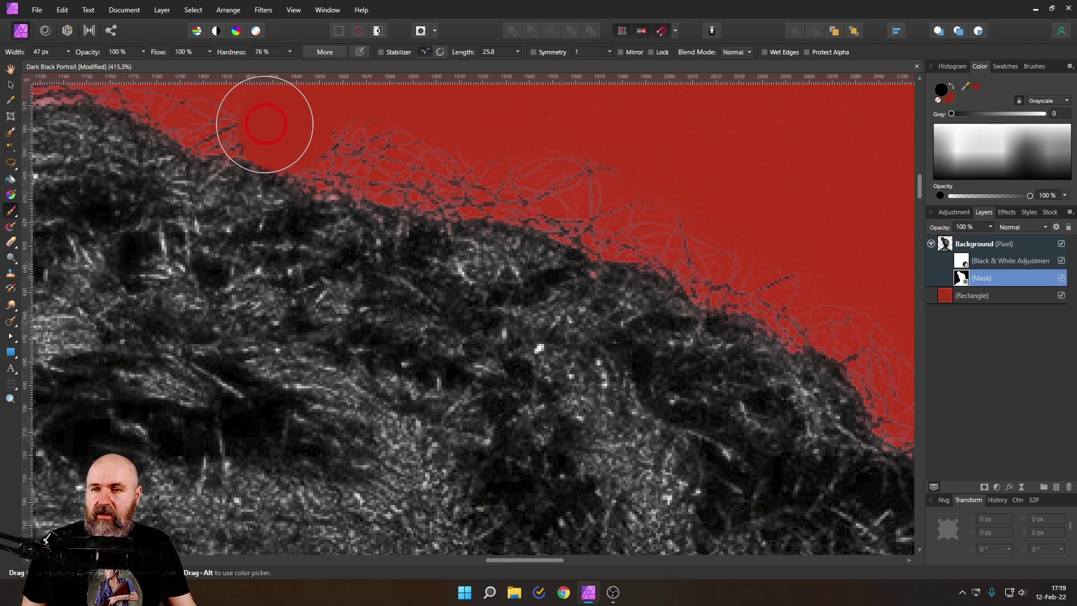
{"action": "left_click", "coordinate": [70, 52]}
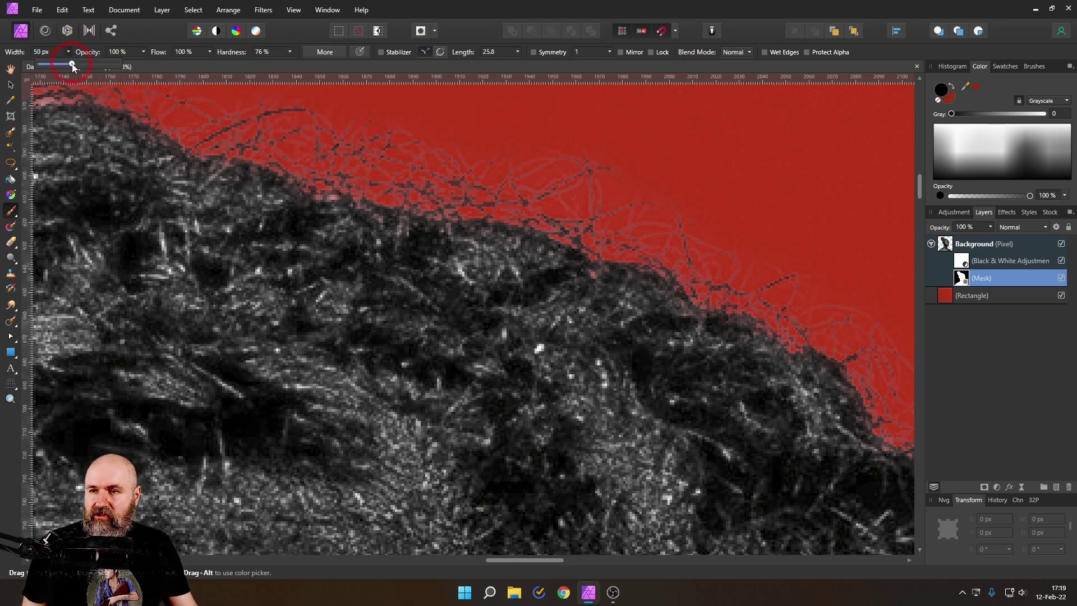
{"action": "left_click_drag", "start_coordinate": [73, 66], "coordinate": [83, 67]}
{"action": "left_click", "coordinate": [70, 53]}
Step: Paint black on the mask along the hairline above the forehead to remove stray hairs and light fringing, undoing the first trial stroke
{"action": "left_click_drag", "start_coordinate": [254, 95], "coordinate": [352, 130]}
{"action": "key", "text": "ctrl+z"}
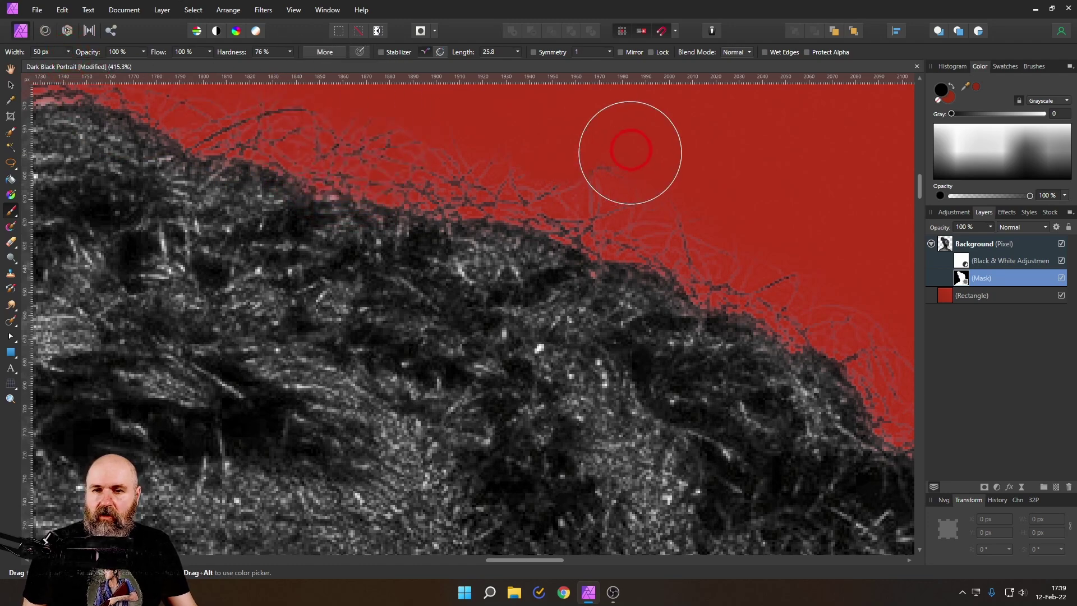
{"action": "scroll", "coordinate": [620, 168], "scroll_direction": "down", "scroll_amount": 5}
{"action": "scroll", "coordinate": [537, 127], "scroll_direction": "up", "scroll_amount": 4}
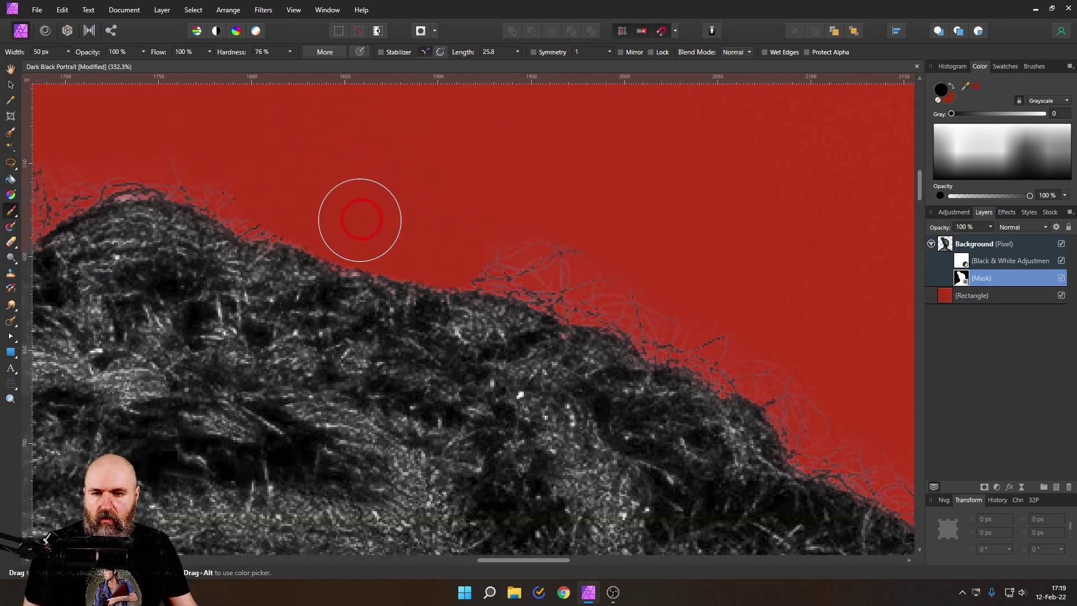
{"action": "mouse_move", "coordinate": [355, 216]}
{"action": "left_mouse_down"}
{"action": "mouse_move", "coordinate": [536, 255]}
{"action": "mouse_move", "coordinate": [660, 313]}
{"action": "mouse_move", "coordinate": [796, 329]}
{"action": "mouse_move", "coordinate": [551, 206]}
{"action": "mouse_move", "coordinate": [494, 228]}
{"action": "mouse_move", "coordinate": [553, 250]}
{"action": "mouse_move", "coordinate": [589, 314]}
{"action": "mouse_move", "coordinate": [738, 380]}
{"action": "mouse_move", "coordinate": [497, 217]}
{"action": "mouse_move", "coordinate": [555, 305]}
{"action": "mouse_move", "coordinate": [462, 272]}
{"action": "mouse_move", "coordinate": [587, 325]}
{"action": "mouse_move", "coordinate": [428, 120]}
{"action": "left_mouse_up"}
{"action": "scroll", "coordinate": [577, 250], "scroll_direction": "down", "scroll_amount": 6}
{"action": "left_click_drag", "start_coordinate": [513, 200], "coordinate": [507, 188]}
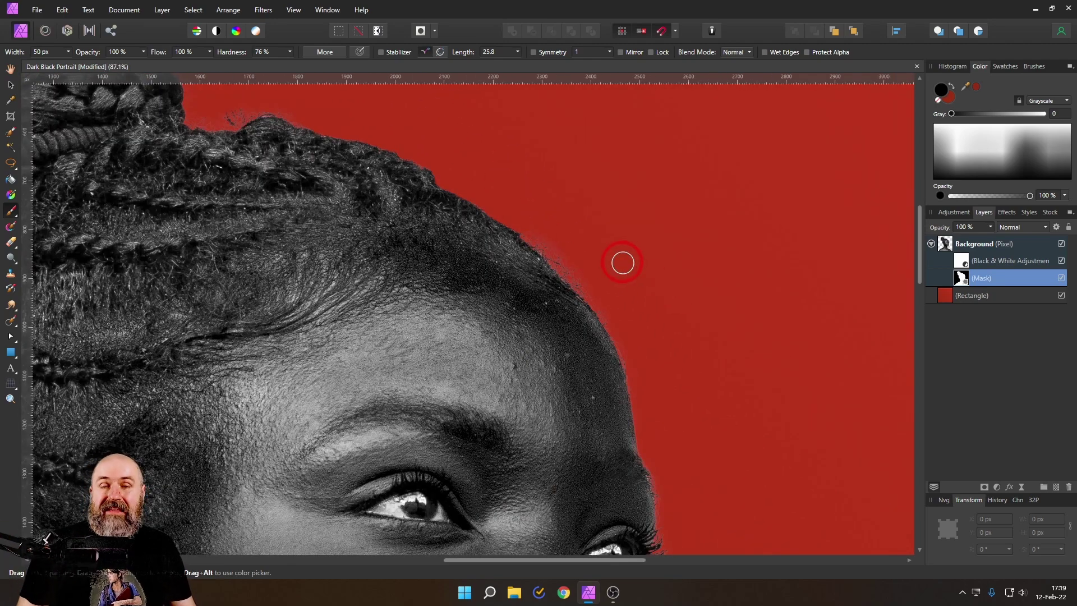
{"action": "scroll", "coordinate": [603, 245], "scroll_direction": "up", "scroll_amount": 5}
{"action": "mouse_move", "coordinate": [442, 174]}
{"action": "left_mouse_down"}
{"action": "mouse_move", "coordinate": [506, 244]}
{"action": "mouse_move", "coordinate": [413, 185]}
{"action": "left_mouse_up"}
{"action": "scroll", "coordinate": [492, 234], "scroll_direction": "down", "scroll_amount": 1}
{"action": "mouse_move", "coordinate": [327, 152]}
{"action": "left_mouse_down"}
{"action": "mouse_move", "coordinate": [499, 315]}
{"action": "mouse_move", "coordinate": [697, 345]}
{"action": "left_mouse_up"}
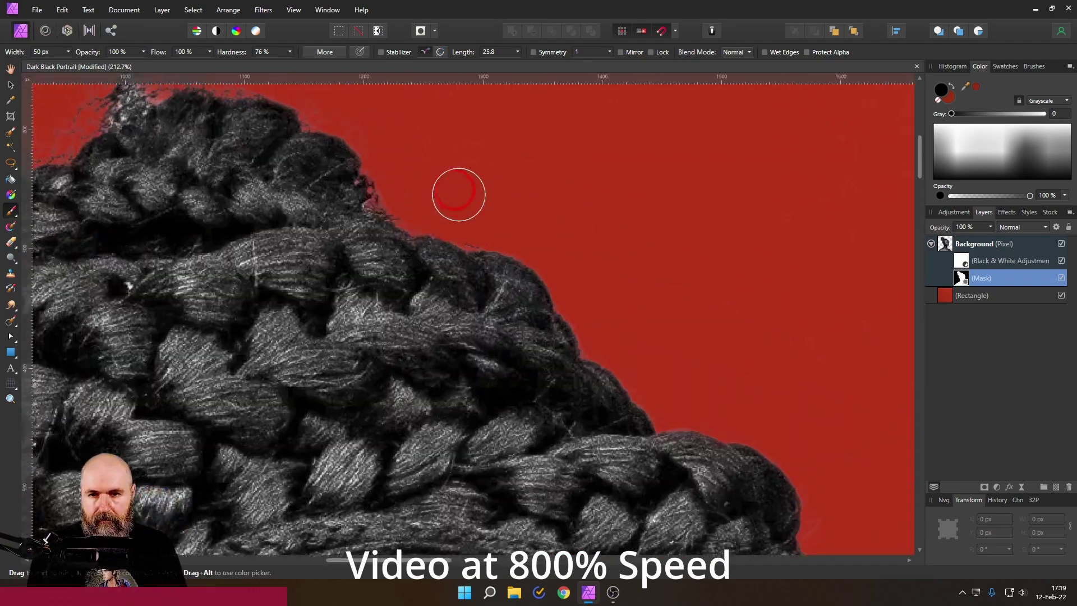
Step: Paint black on the mask along the braided bun, back of the head and nape to remove stray hairs and fringing
{"action": "left_click_drag", "start_coordinate": [457, 195], "coordinate": [597, 293]}
{"action": "left_click_drag", "start_coordinate": [279, 205], "coordinate": [315, 166]}
{"action": "scroll", "coordinate": [197, 281], "scroll_direction": "left", "scroll_amount": 8}
{"action": "scroll", "coordinate": [338, 279], "scroll_direction": "down", "scroll_amount": 8}
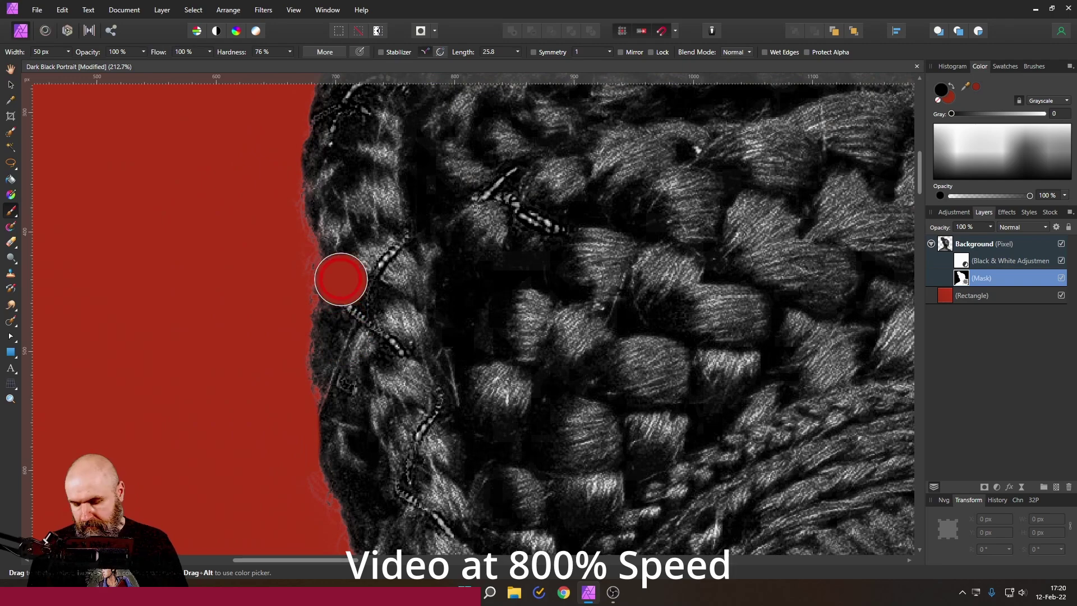
{"action": "scroll", "coordinate": [285, 242], "scroll_direction": "down", "scroll_amount": 16}
{"action": "scroll", "coordinate": [534, 379], "scroll_direction": "right", "scroll_amount": 5}
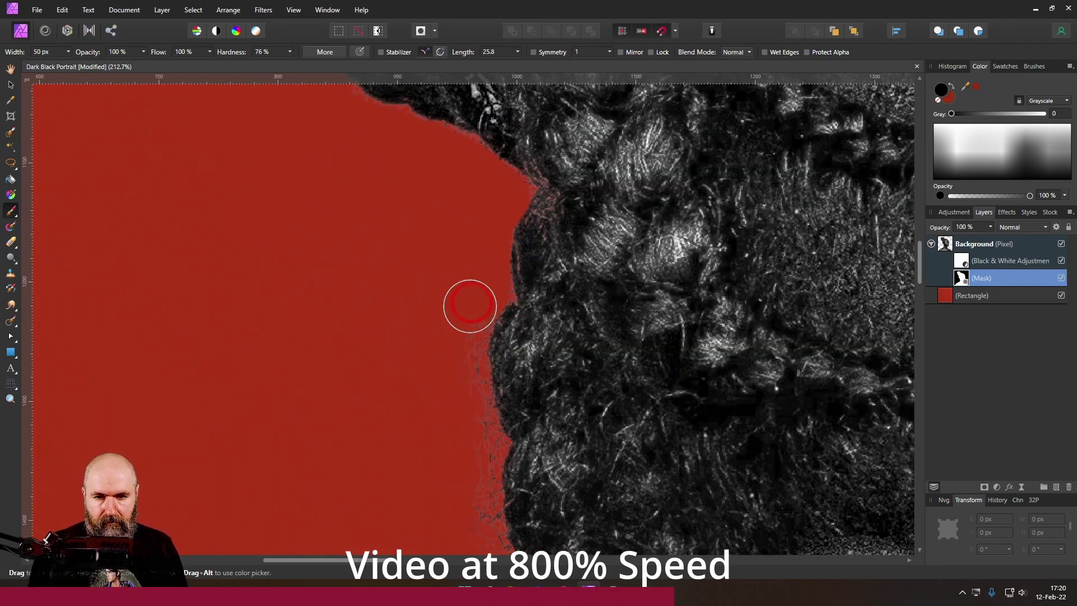
{"action": "scroll", "coordinate": [359, 297], "scroll_direction": "down", "scroll_amount": 16}
{"action": "scroll", "coordinate": [413, 303], "scroll_direction": "right", "scroll_amount": 8}
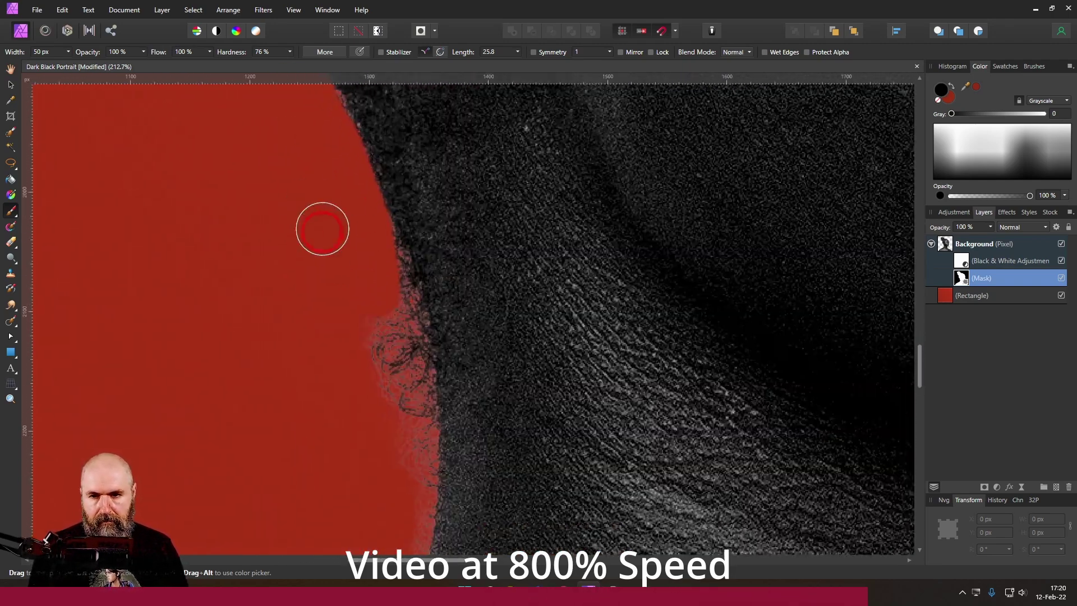
{"action": "scroll", "coordinate": [350, 265], "scroll_direction": "down", "scroll_amount": 10}
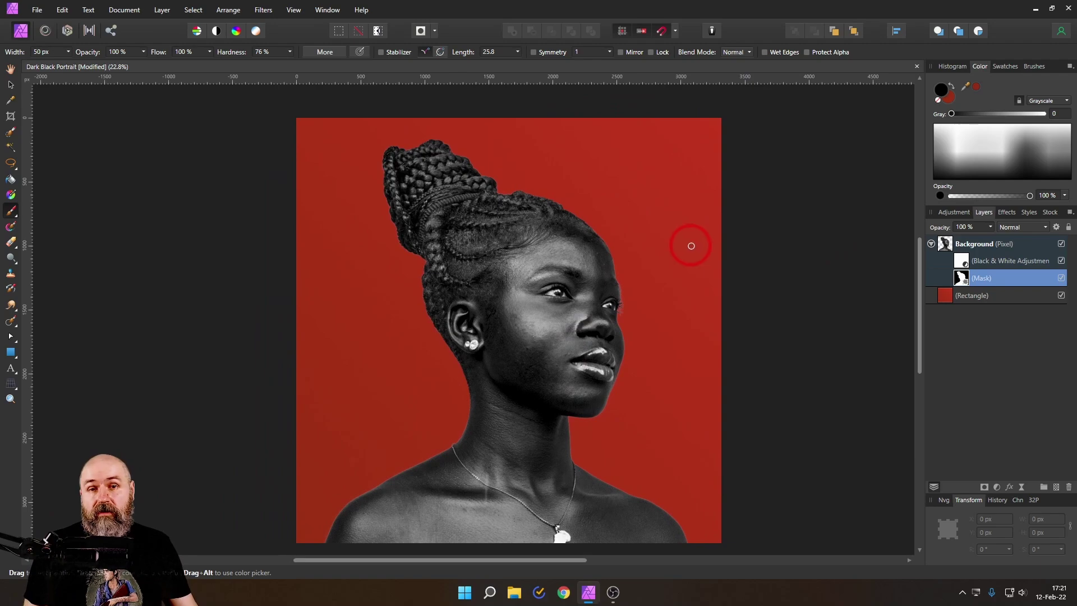
Step: Inspect the cutout edges around the face, forehead and hair, and check the skin for blemishes
{"action": "scroll", "coordinate": [641, 283], "scroll_direction": "up", "scroll_amount": 10}
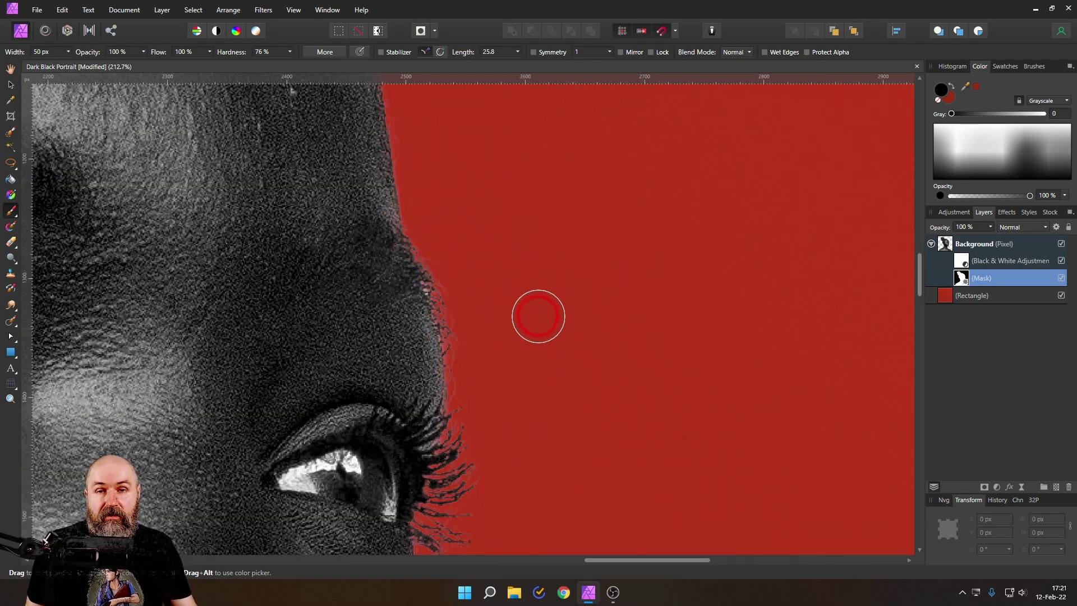
{"action": "scroll", "coordinate": [532, 309], "scroll_direction": "down", "scroll_amount": 5}
{"action": "left_click_drag", "start_coordinate": [543, 276], "coordinate": [668, 350]}
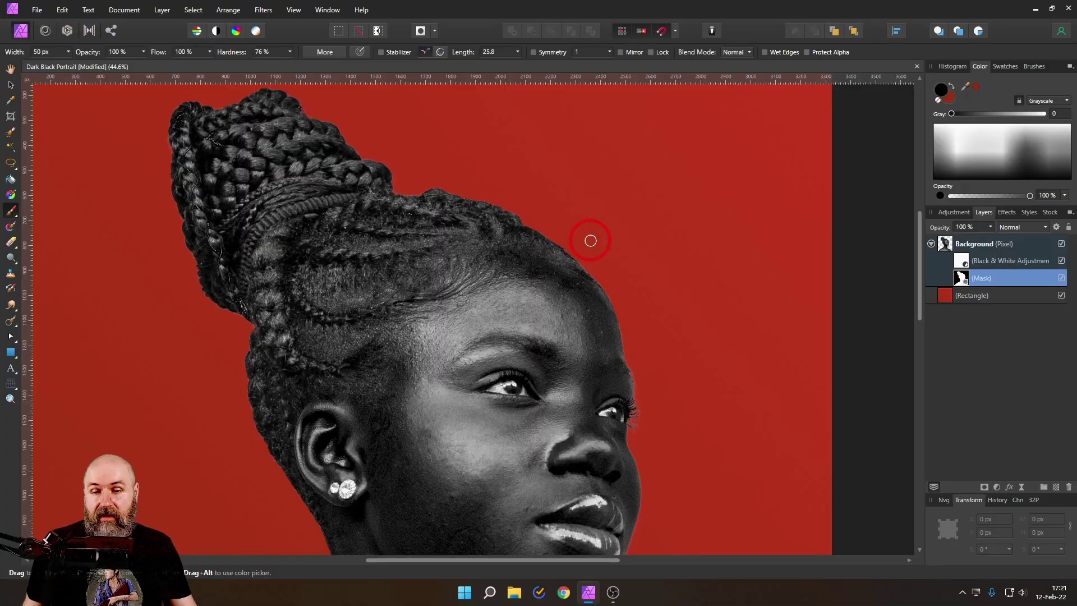
{"action": "scroll", "coordinate": [541, 235], "scroll_direction": "up", "scroll_amount": 3}
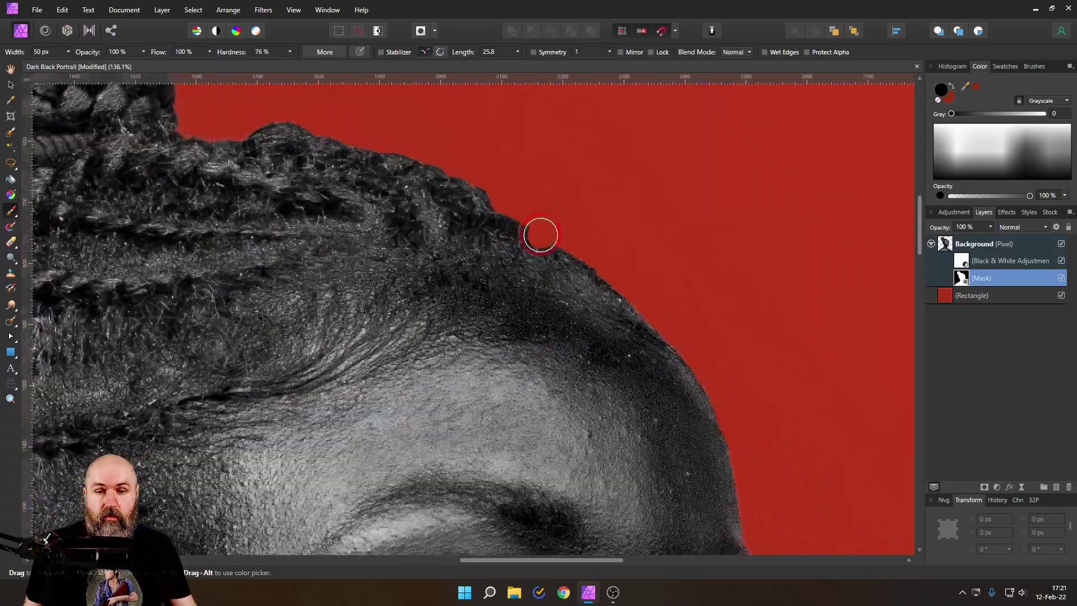
{"action": "scroll", "coordinate": [539, 234], "scroll_direction": "up", "scroll_amount": 2}
{"action": "scroll", "coordinate": [547, 235], "scroll_direction": "down", "scroll_amount": 2}
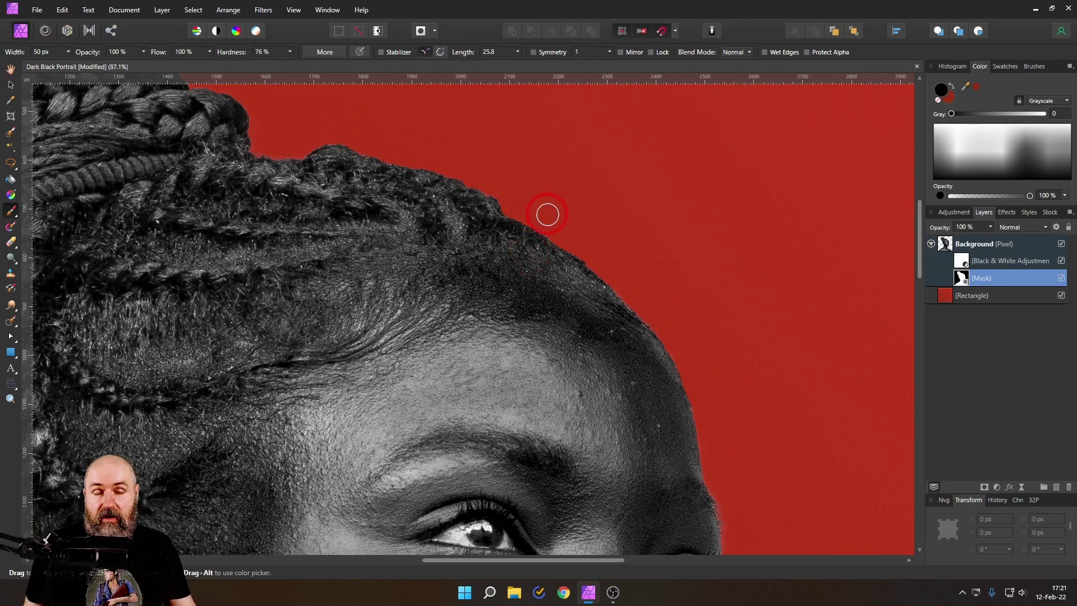
{"action": "left_click_drag", "start_coordinate": [535, 204], "coordinate": [484, 223]}
{"action": "scroll", "coordinate": [504, 241], "scroll_direction": "down", "scroll_amount": 3}
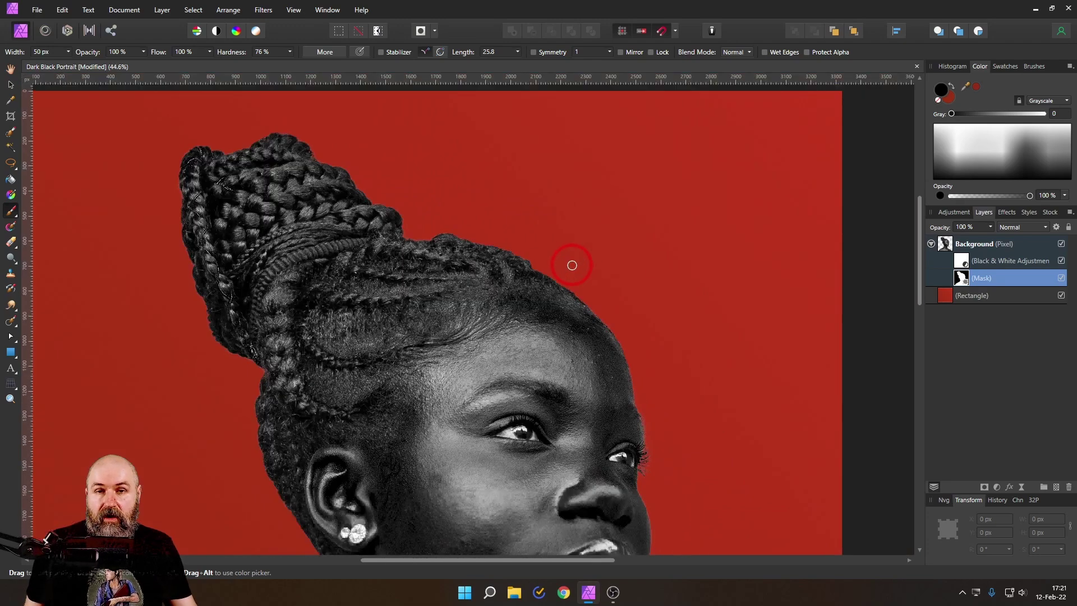
{"action": "scroll", "coordinate": [571, 265], "scroll_direction": "down", "scroll_amount": 2}
{"action": "left_click_drag", "start_coordinate": [605, 281], "coordinate": [531, 192]}
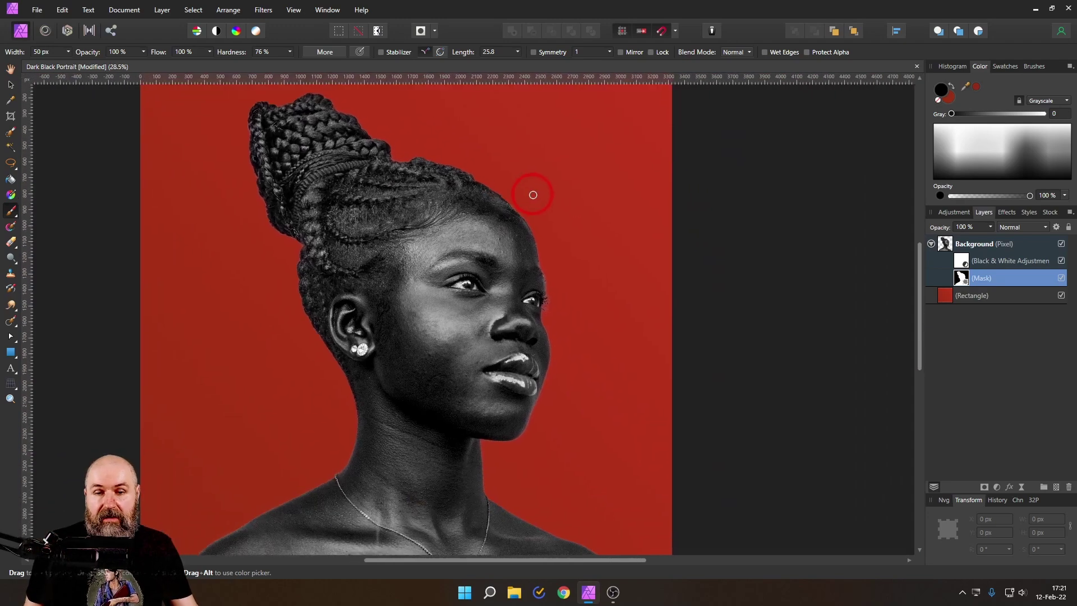
{"action": "left_click_drag", "start_coordinate": [577, 354], "coordinate": [631, 327]}
{"action": "scroll", "coordinate": [609, 319], "scroll_direction": "down", "scroll_amount": 1}
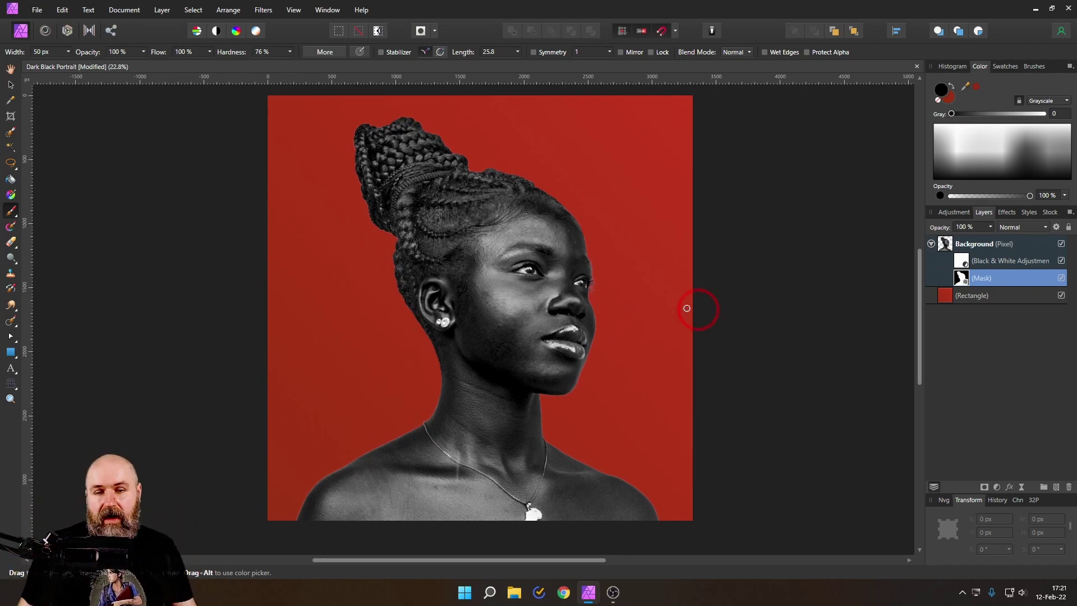
{"action": "scroll", "coordinate": [501, 327], "scroll_direction": "up", "scroll_amount": 6}
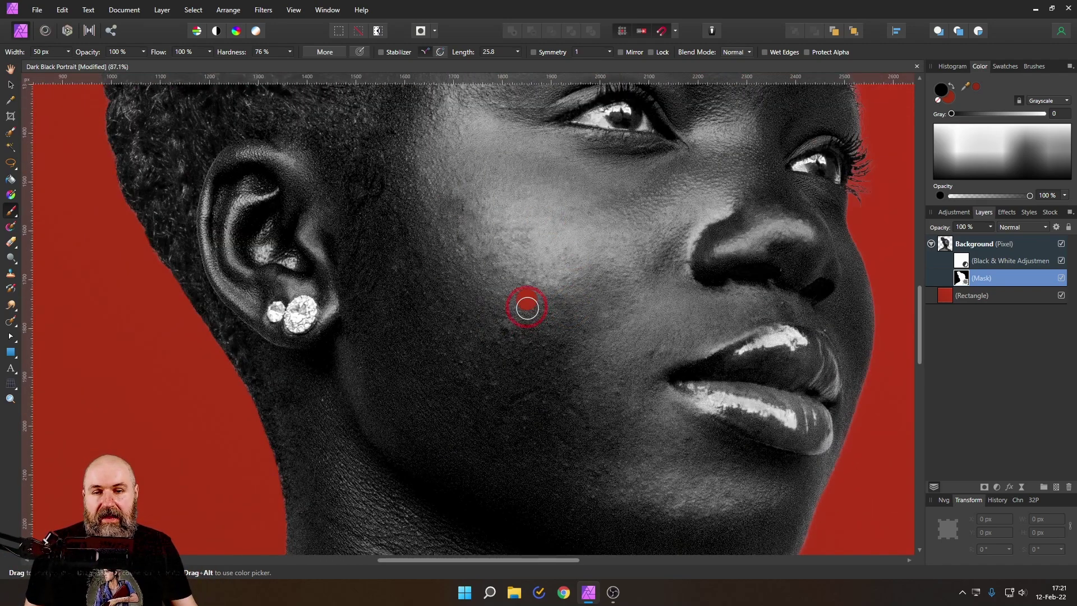
{"action": "scroll", "coordinate": [524, 303], "scroll_direction": "down", "scroll_amount": 5}
{"action": "left_click_drag", "start_coordinate": [628, 358], "coordinate": [594, 271]}
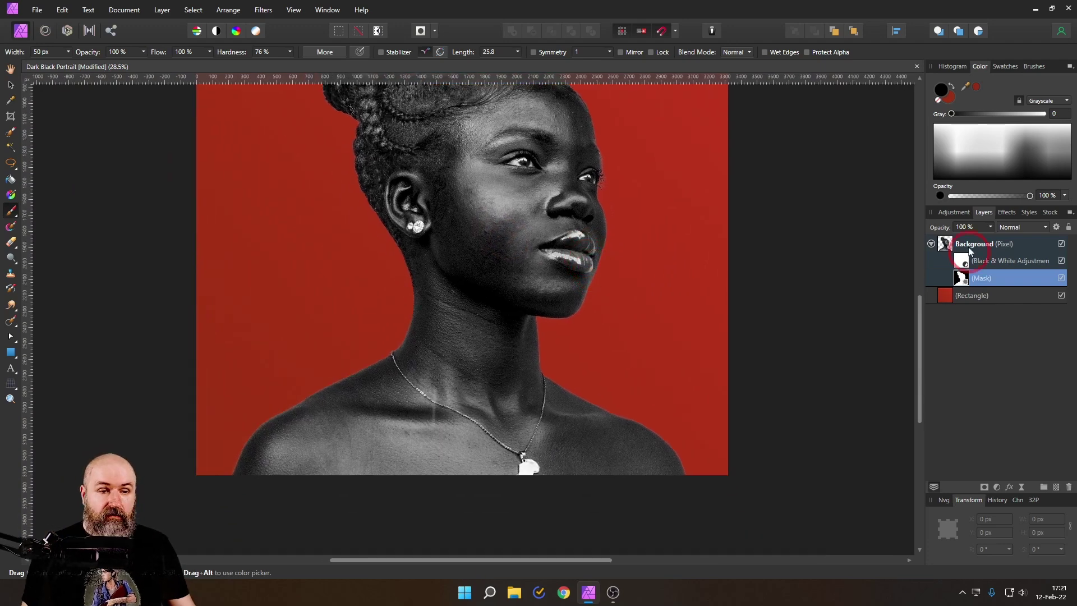
Step: Select the Background pixel layer and set up the Inpainting Brush with a 62 px width
{"action": "left_click", "coordinate": [946, 249]}
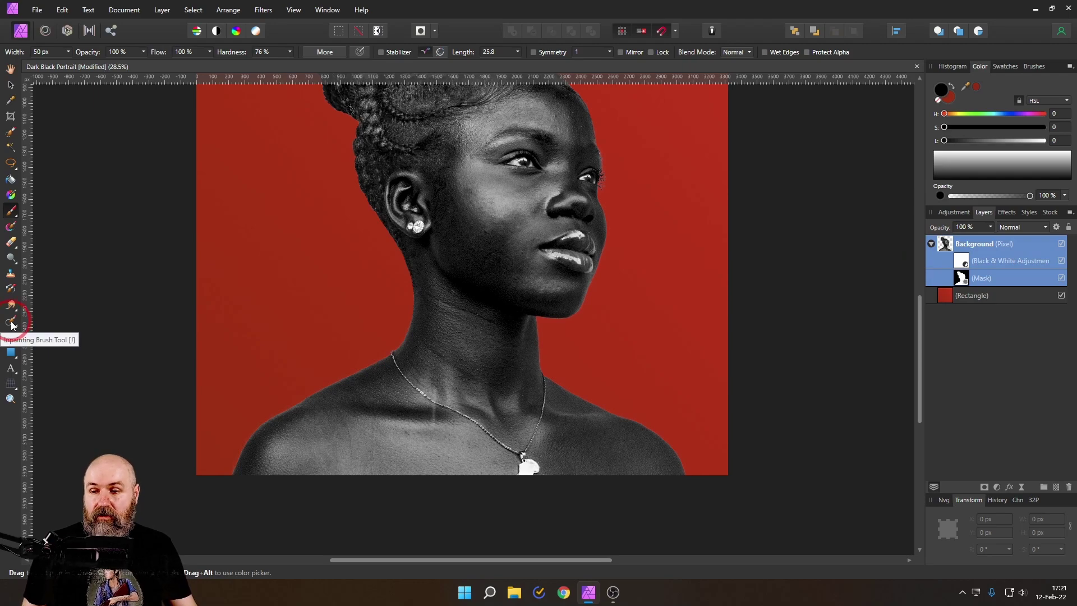
{"action": "left_click", "coordinate": [9, 324]}
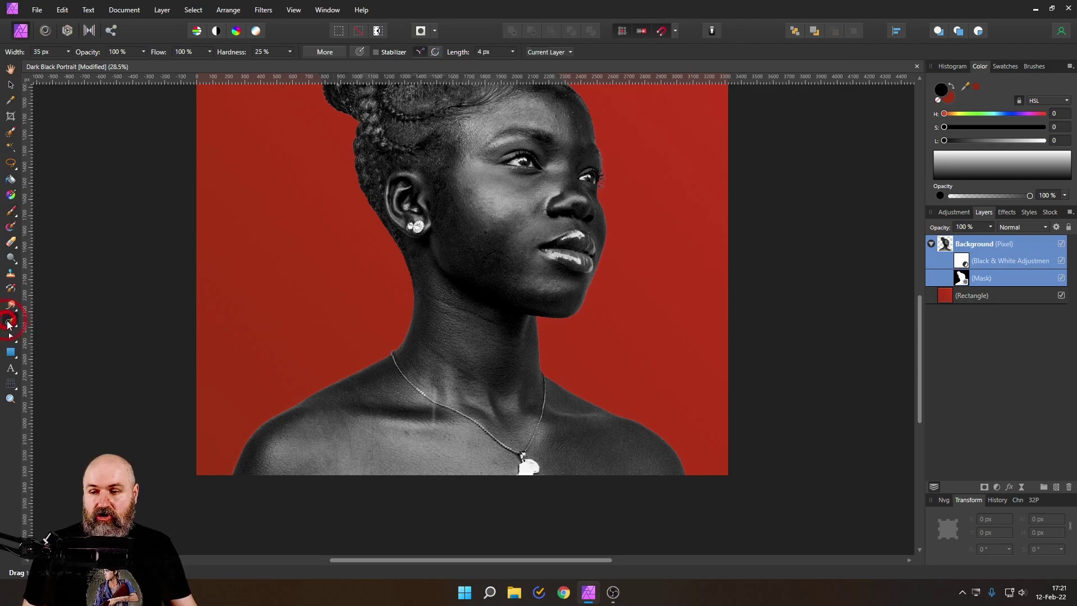
{"action": "scroll", "coordinate": [460, 190], "scroll_direction": "up", "scroll_amount": 8}
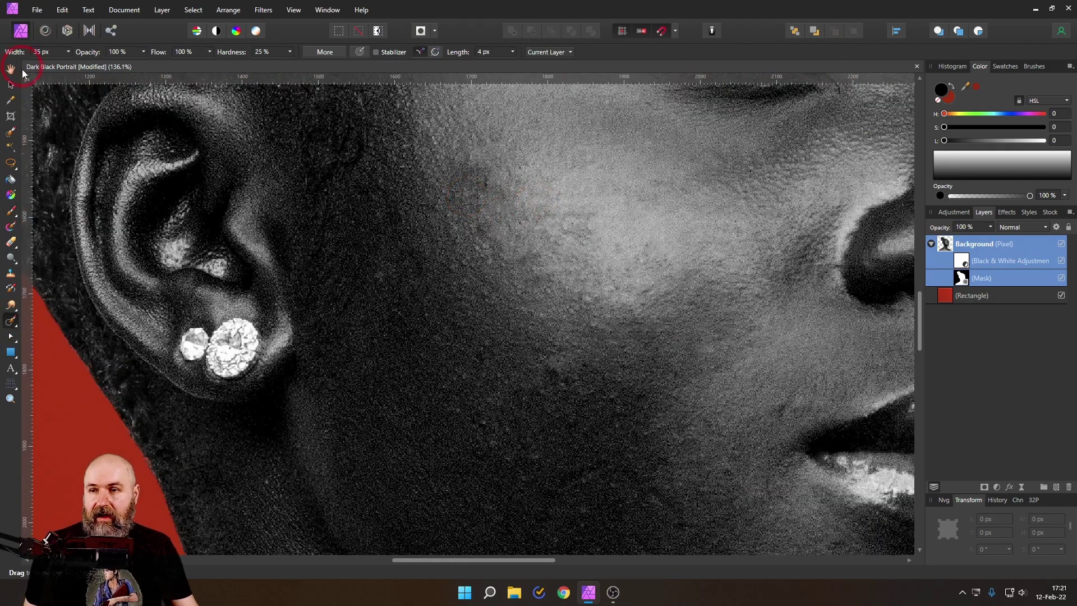
{"action": "left_click", "coordinate": [70, 52]}
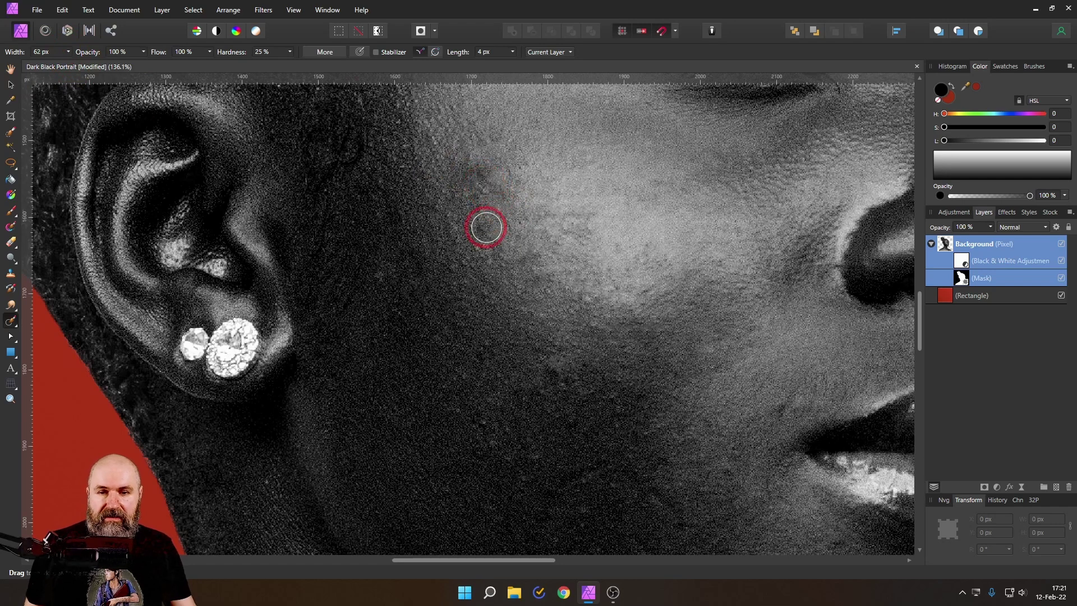
Step: Inpaint the blemishes and uneven spots across the cheek between the ear and the nose
{"action": "left_click", "coordinate": [483, 225]}
{"action": "key", "text": "ctrl+z"}
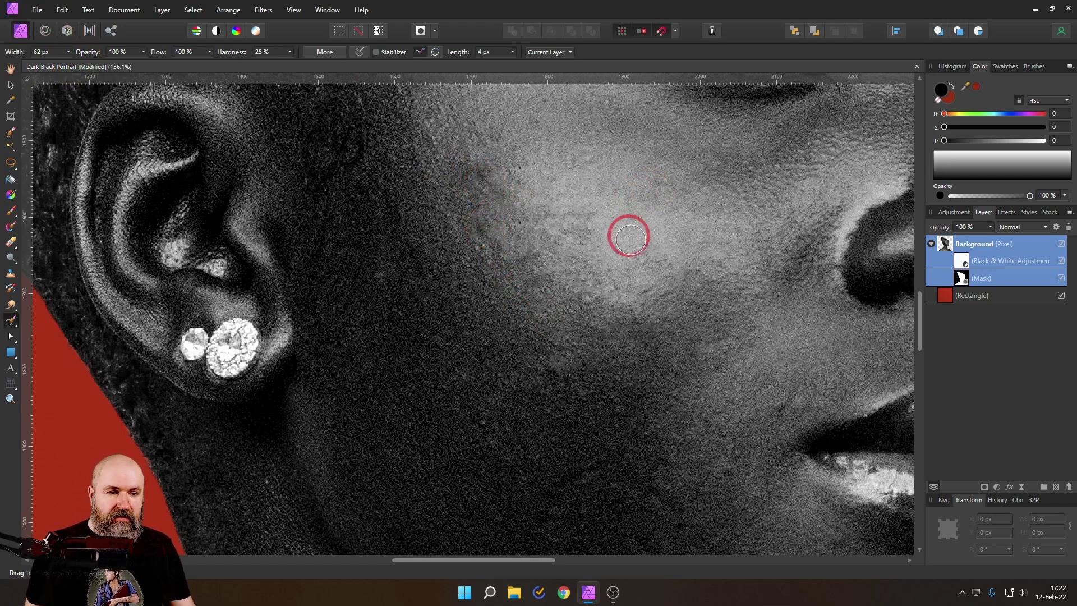
{"action": "left_click_drag", "start_coordinate": [614, 185], "coordinate": [634, 214]}
{"action": "mouse_move", "coordinate": [650, 172]}
{"action": "left_mouse_down"}
{"action": "mouse_move", "coordinate": [668, 183]}
{"action": "mouse_move", "coordinate": [688, 169]}
{"action": "left_mouse_up"}
{"action": "mouse_move", "coordinate": [645, 269]}
{"action": "left_mouse_down"}
{"action": "mouse_move", "coordinate": [651, 312]}
{"action": "mouse_move", "coordinate": [621, 251]}
{"action": "mouse_move", "coordinate": [657, 272]}
{"action": "mouse_move", "coordinate": [613, 285]}
{"action": "left_mouse_up"}
{"action": "left_click", "coordinate": [619, 251]}
{"action": "left_click", "coordinate": [520, 255]}
{"action": "left_click_drag", "start_coordinate": [474, 227], "coordinate": [480, 214]}
{"action": "left_click_drag", "start_coordinate": [481, 188], "coordinate": [510, 268]}
{"action": "mouse_move", "coordinate": [511, 227]}
{"action": "left_mouse_down"}
{"action": "mouse_move", "coordinate": [544, 282]}
{"action": "mouse_move", "coordinate": [534, 328]}
{"action": "left_mouse_up"}
{"action": "left_click_drag", "start_coordinate": [629, 286], "coordinate": [474, 169]}
Step: Inpaint the small spots on the lower cheek beside the corner of the mouth
{"action": "left_click", "coordinate": [416, 254]}
{"action": "key", "text": "ctrl+z"}
{"action": "left_click", "coordinate": [623, 291]}
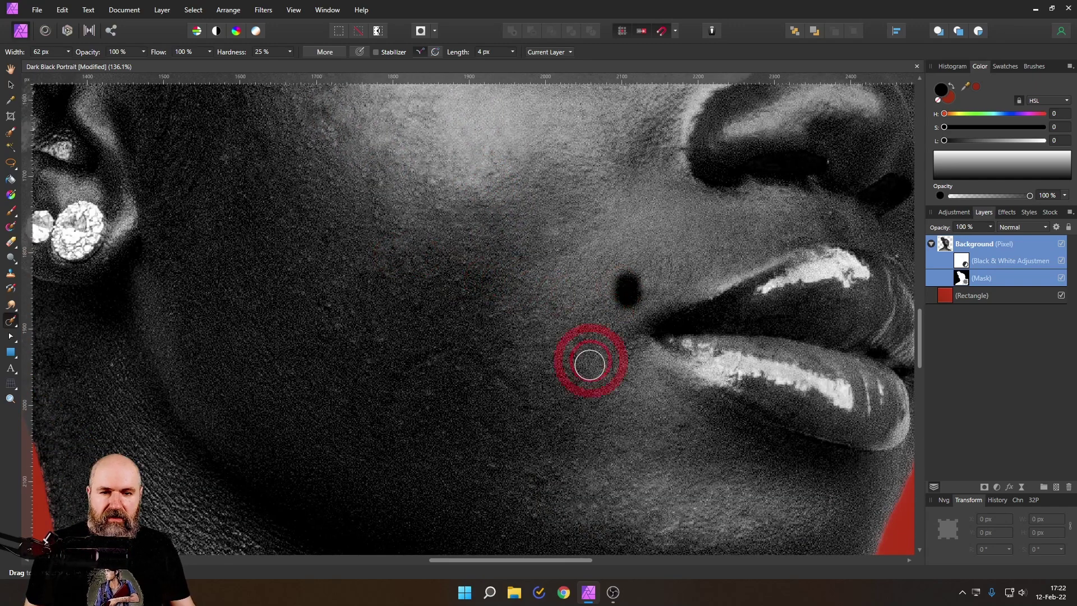
{"action": "key", "text": "ctrl+z"}
{"action": "left_click", "coordinate": [567, 354]}
{"action": "key", "text": "ctrl+z"}
{"action": "left_click", "coordinate": [530, 307]}
{"action": "key", "text": "ctrl+z"}
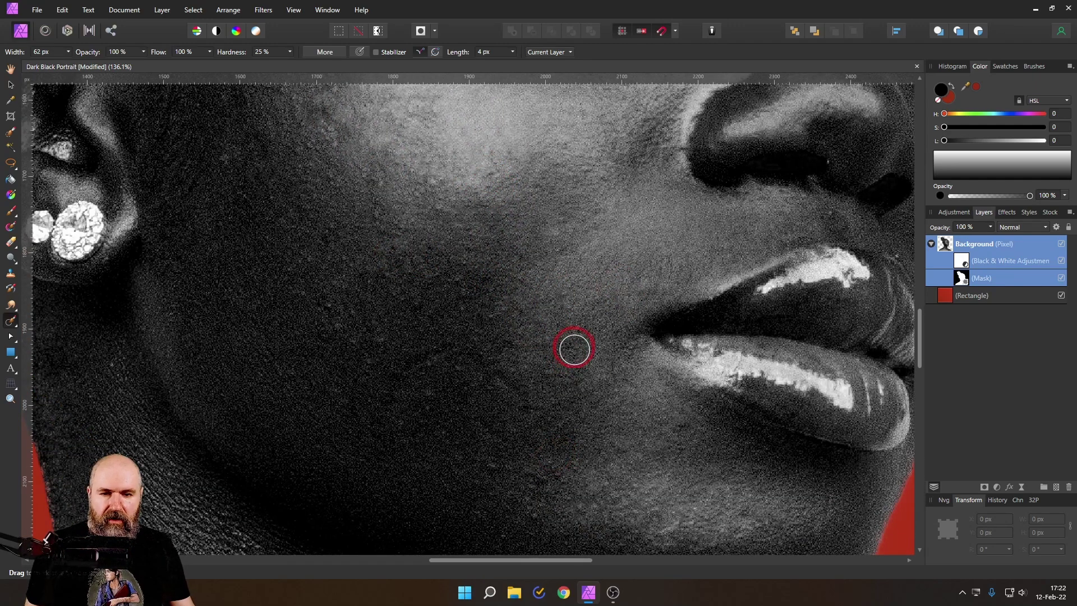
Step: Inpaint the small blemishes on the chin and jaw area and just above the upper lip
{"action": "left_click_drag", "start_coordinate": [731, 304], "coordinate": [481, 207]}
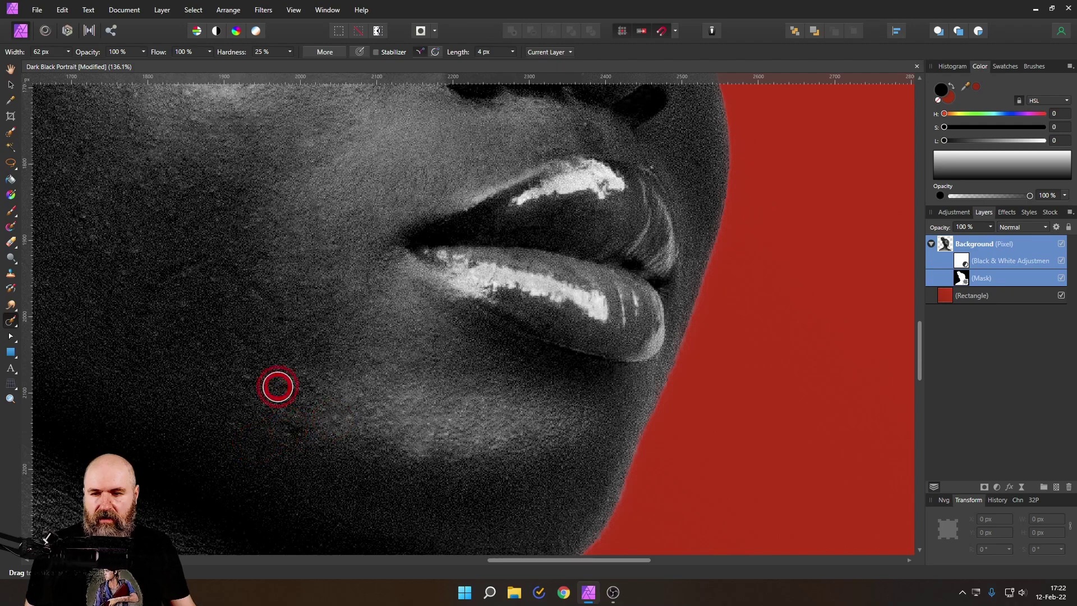
{"action": "left_click", "coordinate": [331, 365]}
{"action": "left_click_drag", "start_coordinate": [565, 286], "coordinate": [389, 392]}
{"action": "left_click", "coordinate": [476, 264]}
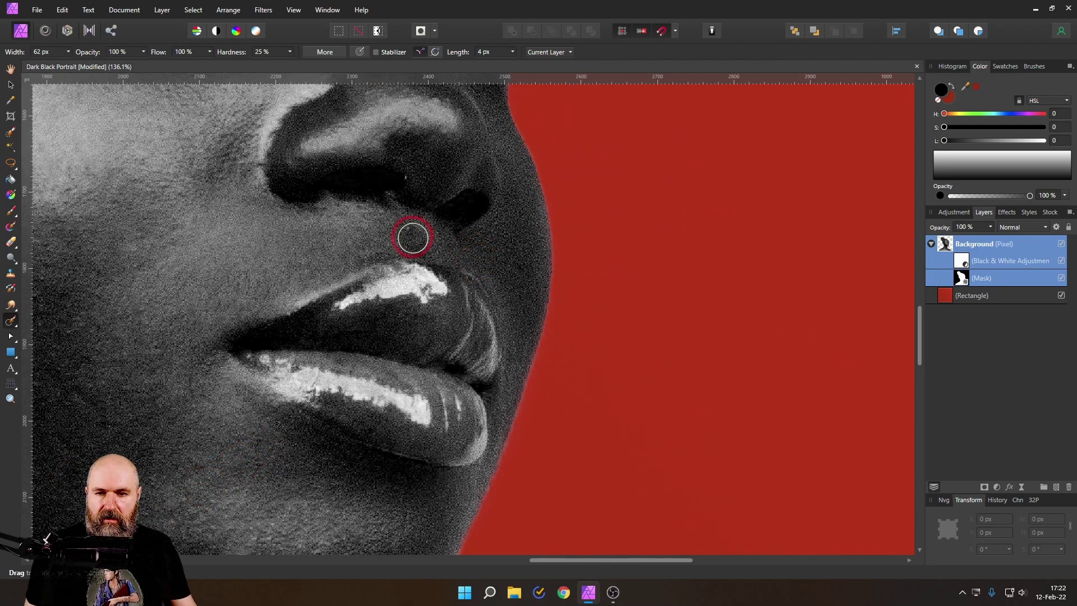
Step: Inpaint the bright specks on the forehead and below the hairline
{"action": "left_click_drag", "start_coordinate": [470, 252], "coordinate": [664, 441]}
{"action": "left_click_drag", "start_coordinate": [527, 218], "coordinate": [556, 418]}
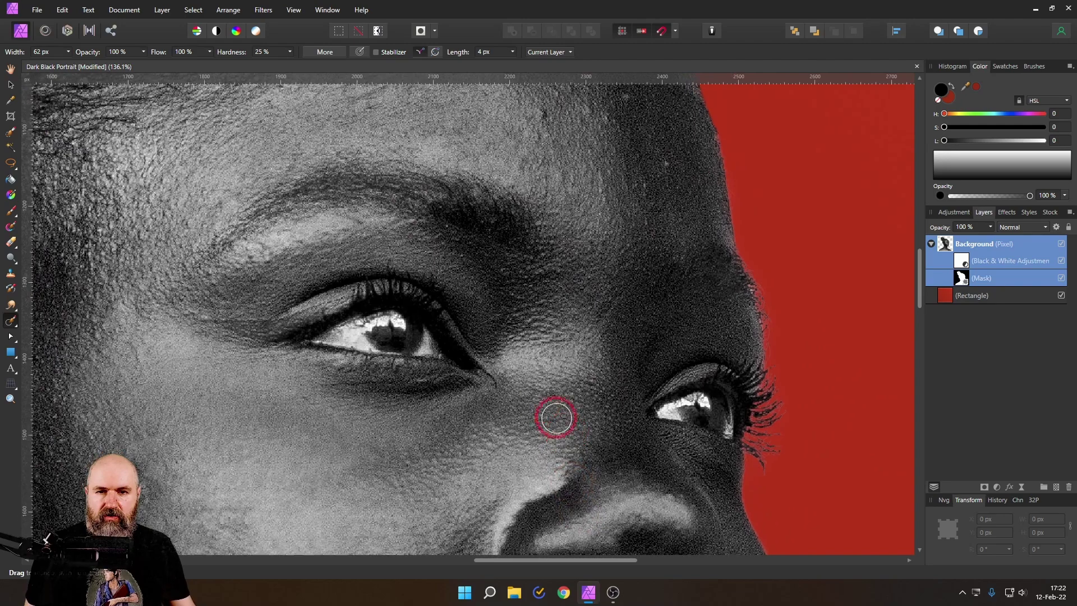
{"action": "scroll", "coordinate": [556, 414], "scroll_direction": "down", "scroll_amount": 2}
{"action": "scroll", "coordinate": [556, 329], "scroll_direction": "up", "scroll_amount": 3}
{"action": "scroll", "coordinate": [502, 293], "scroll_direction": "up", "scroll_amount": 3}
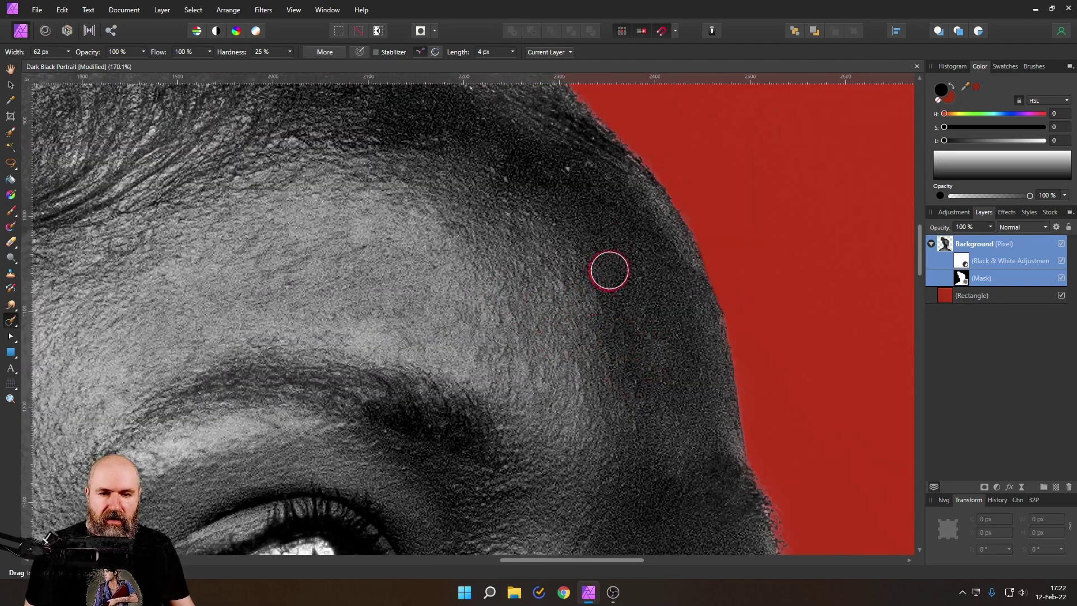
{"action": "scroll", "coordinate": [630, 369], "scroll_direction": "up", "scroll_amount": 3}
{"action": "scroll", "coordinate": [629, 368], "scroll_direction": "left", "scroll_amount": 1}
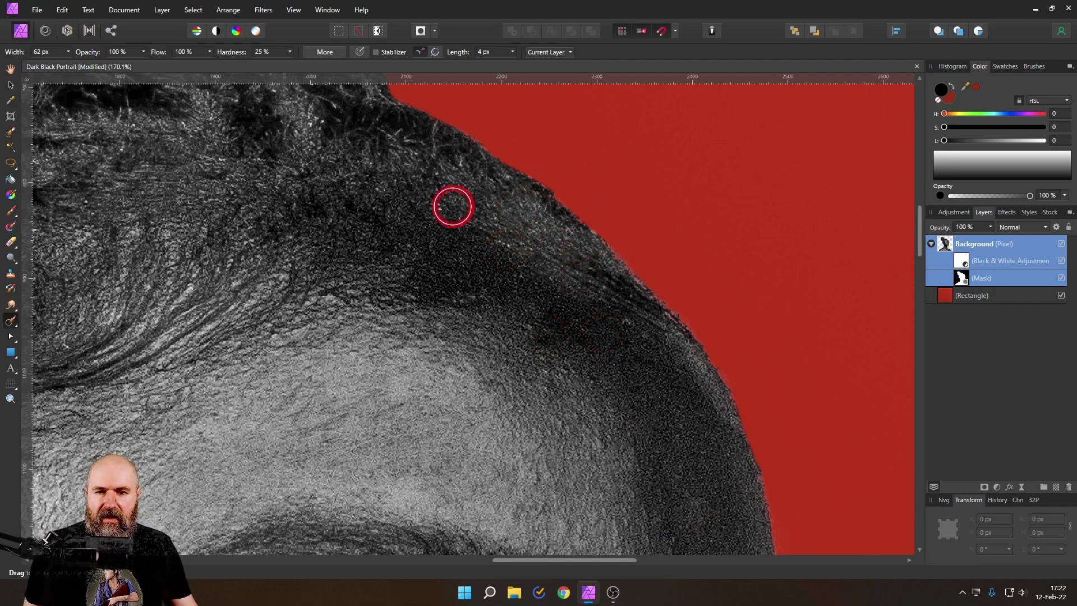
{"action": "scroll", "coordinate": [438, 203], "scroll_direction": "down", "scroll_amount": 6}
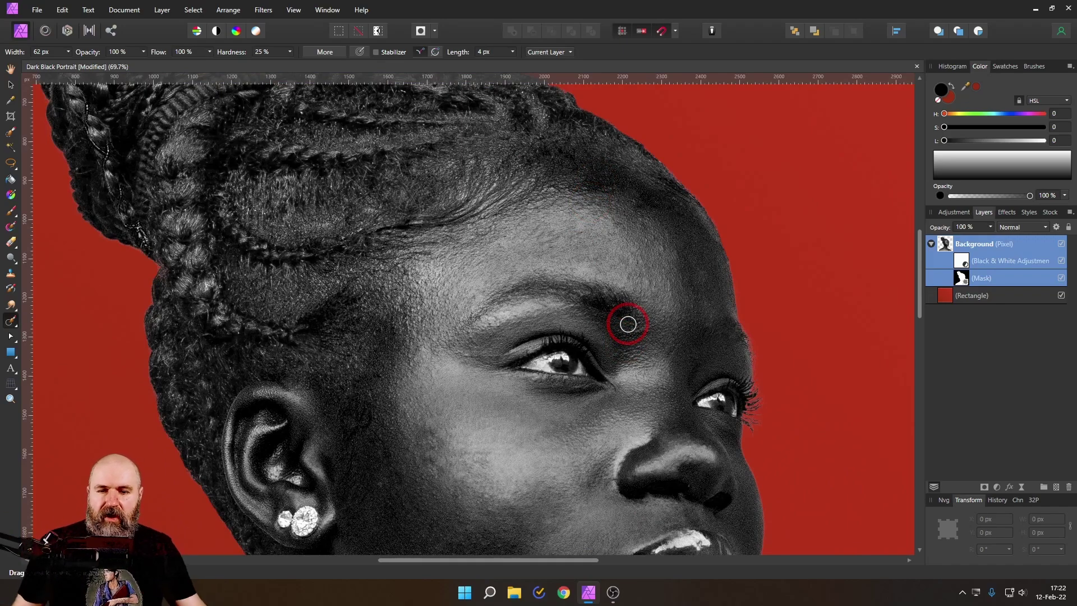
Step: Inpaint the blemishes on the upper cheek beside the outer corner of the near eye
{"action": "scroll", "coordinate": [464, 415], "scroll_direction": "up", "scroll_amount": 5}
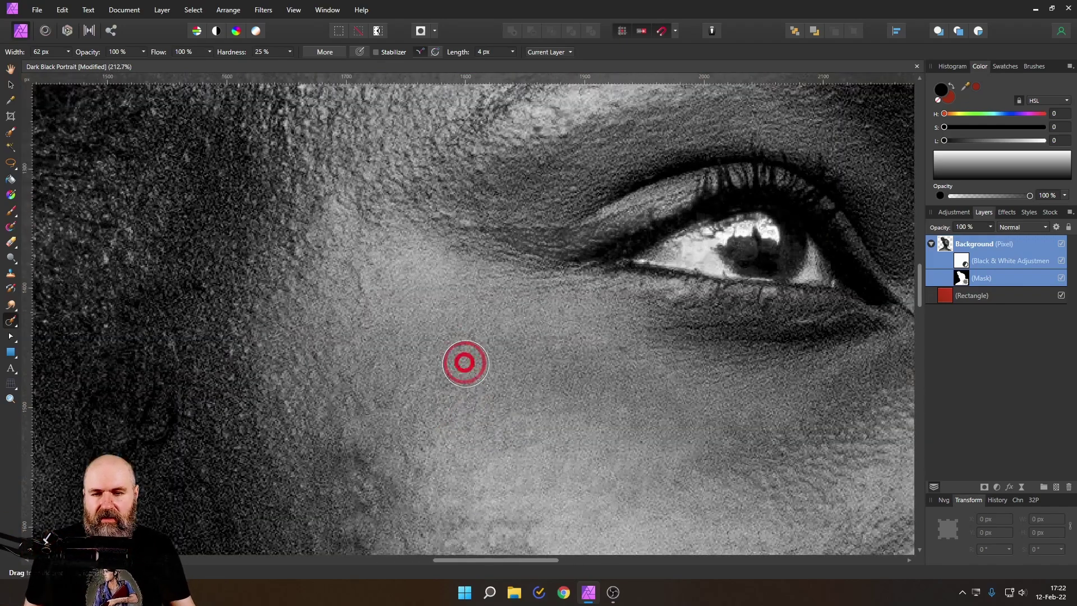
{"action": "left_click", "coordinate": [351, 397]}
{"action": "left_click", "coordinate": [351, 422]}
{"action": "left_click", "coordinate": [342, 442]}
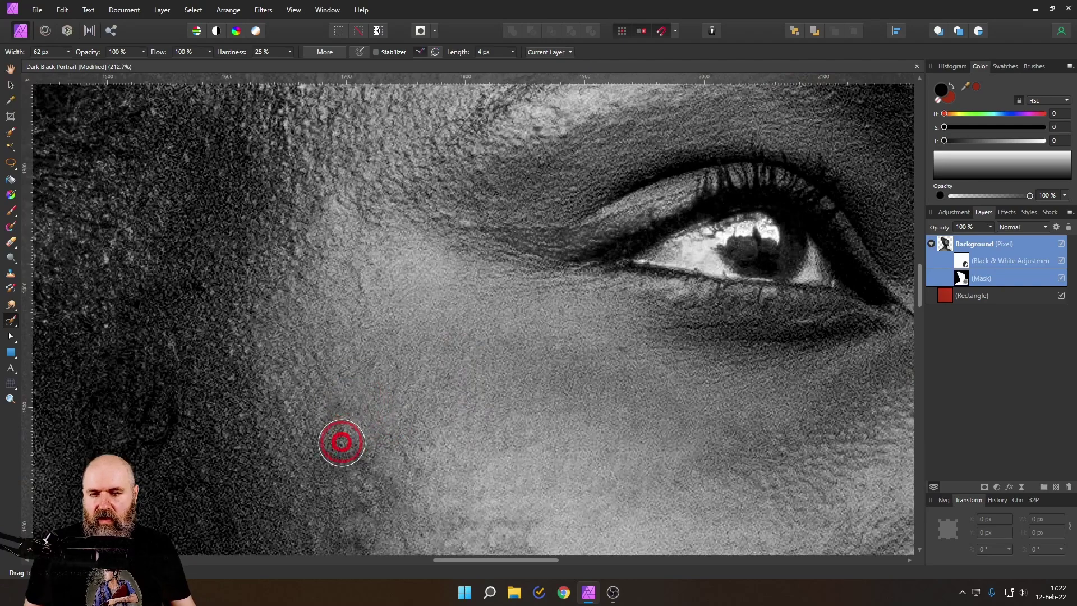
{"action": "left_click", "coordinate": [326, 432]}
{"action": "scroll", "coordinate": [359, 421], "scroll_direction": "down", "scroll_amount": 8}
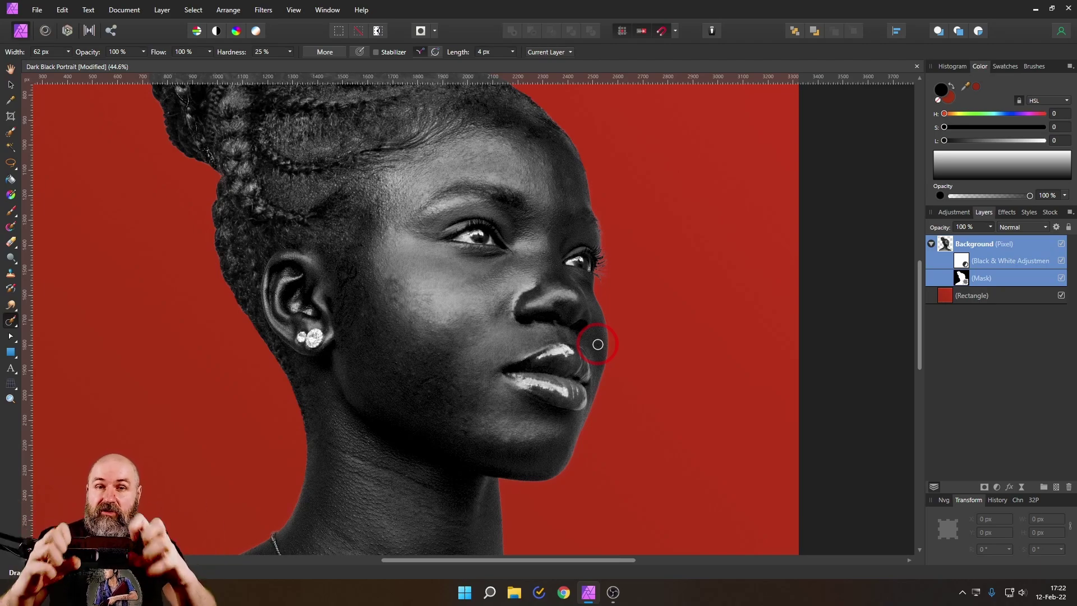
Step: Inpaint the dark marks on the upper chest below the collarbone
{"action": "scroll", "coordinate": [360, 455], "scroll_direction": "up", "scroll_amount": 5}
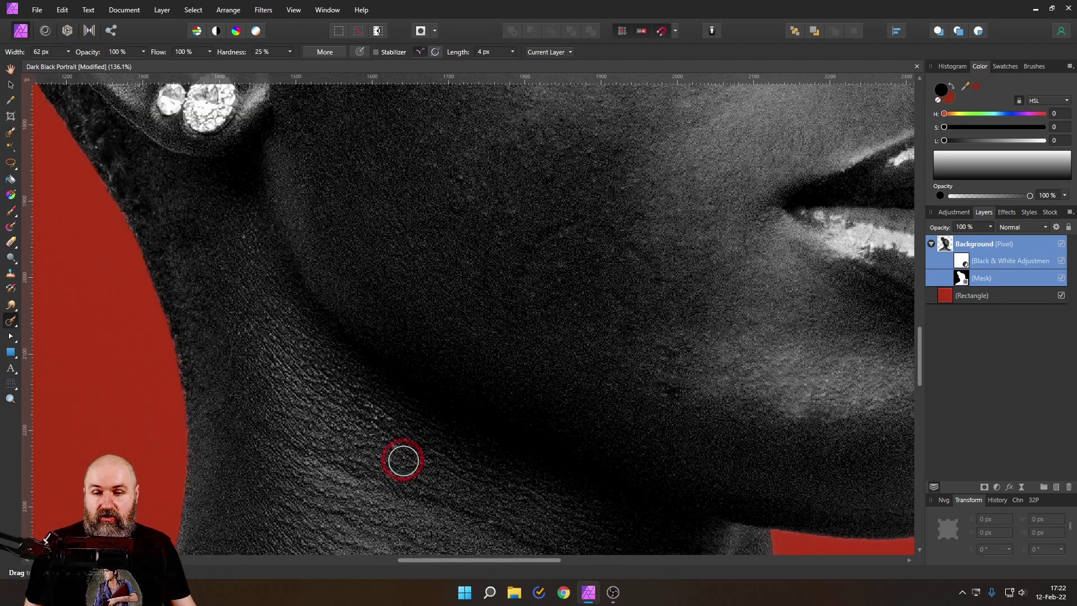
{"action": "scroll", "coordinate": [402, 459], "scroll_direction": "down", "scroll_amount": 5}
{"action": "left_click_drag", "start_coordinate": [400, 459], "coordinate": [495, 169]}
{"action": "scroll", "coordinate": [415, 324], "scroll_direction": "up", "scroll_amount": 5}
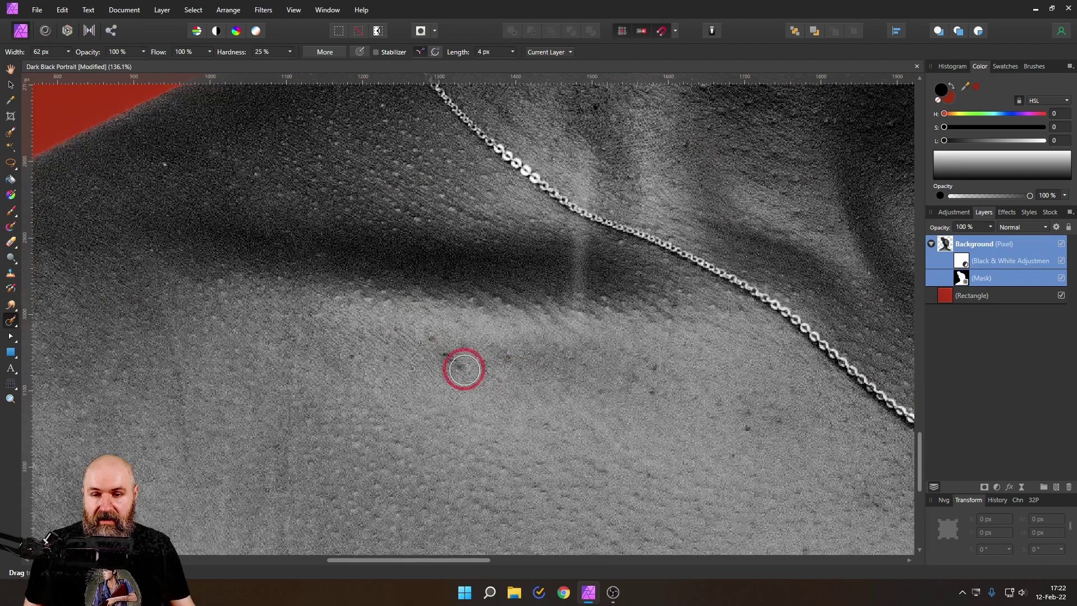
{"action": "left_click_drag", "start_coordinate": [446, 355], "coordinate": [465, 375]}
{"action": "left_click", "coordinate": [436, 342]}
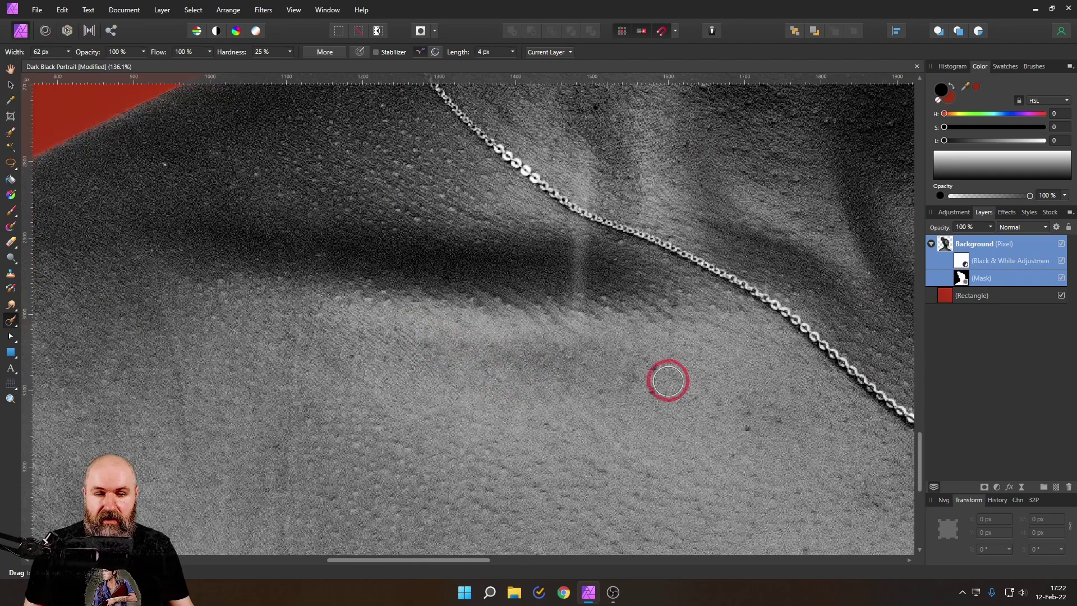
Step: Inpaint the remaining small spots on the lower chest beside the necklace and near the image's bottom edge
{"action": "left_click_drag", "start_coordinate": [757, 416], "coordinate": [547, 265]}
{"action": "left_click", "coordinate": [525, 308]}
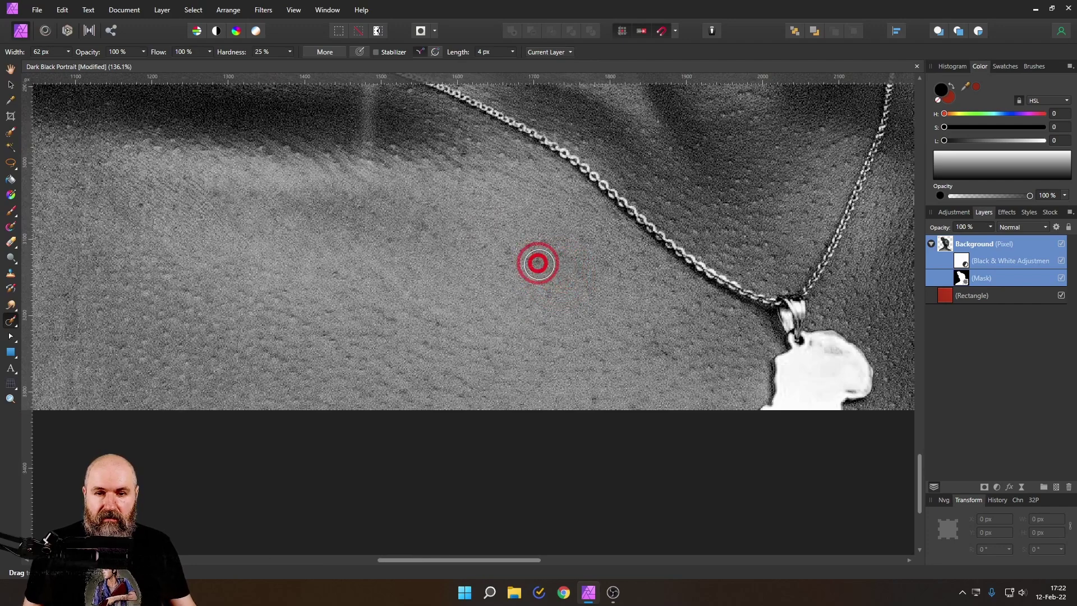
{"action": "left_click", "coordinate": [603, 370]}
{"action": "left_click", "coordinate": [575, 358]}
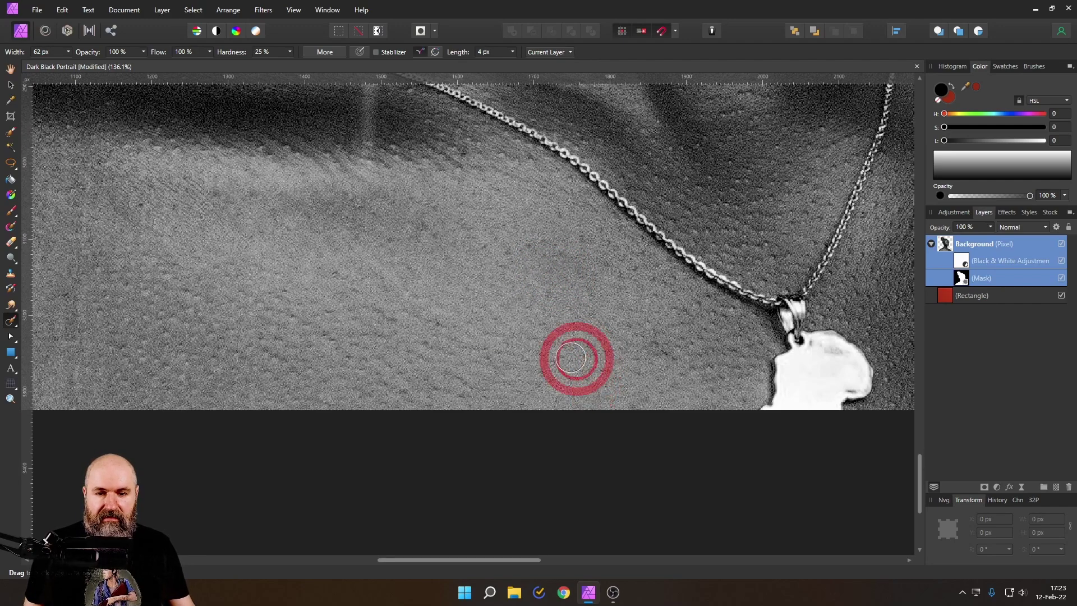
{"action": "left_click_drag", "start_coordinate": [481, 324], "coordinate": [622, 361]}
{"action": "left_click", "coordinate": [570, 379]}
{"action": "left_click", "coordinate": [549, 356]}
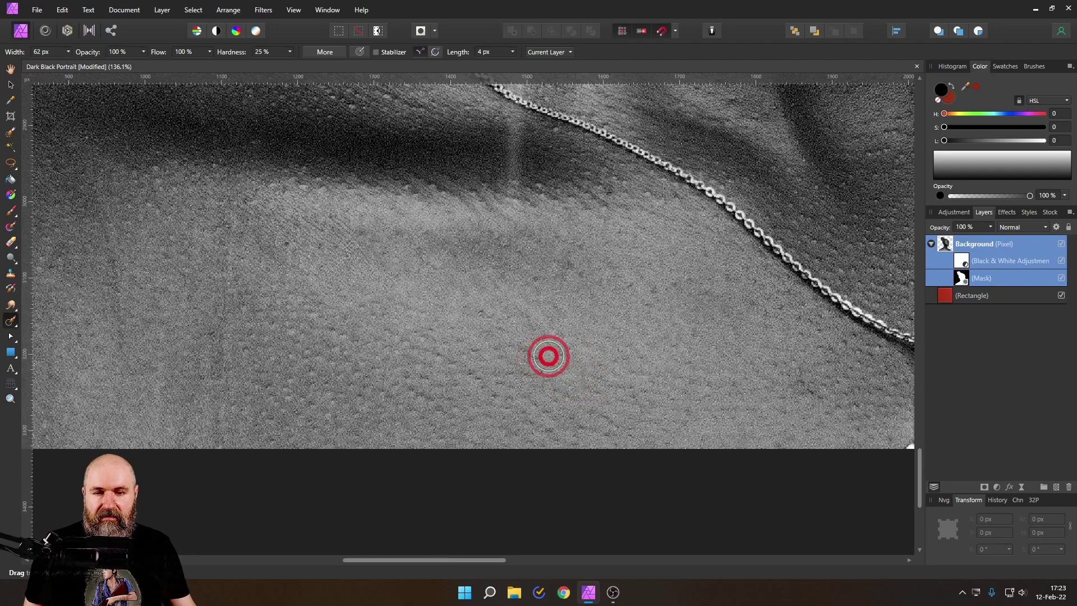
Step: Check the retouched skin across the chest, shoulder, neck and face
{"action": "left_click_drag", "start_coordinate": [482, 260], "coordinate": [771, 420]}
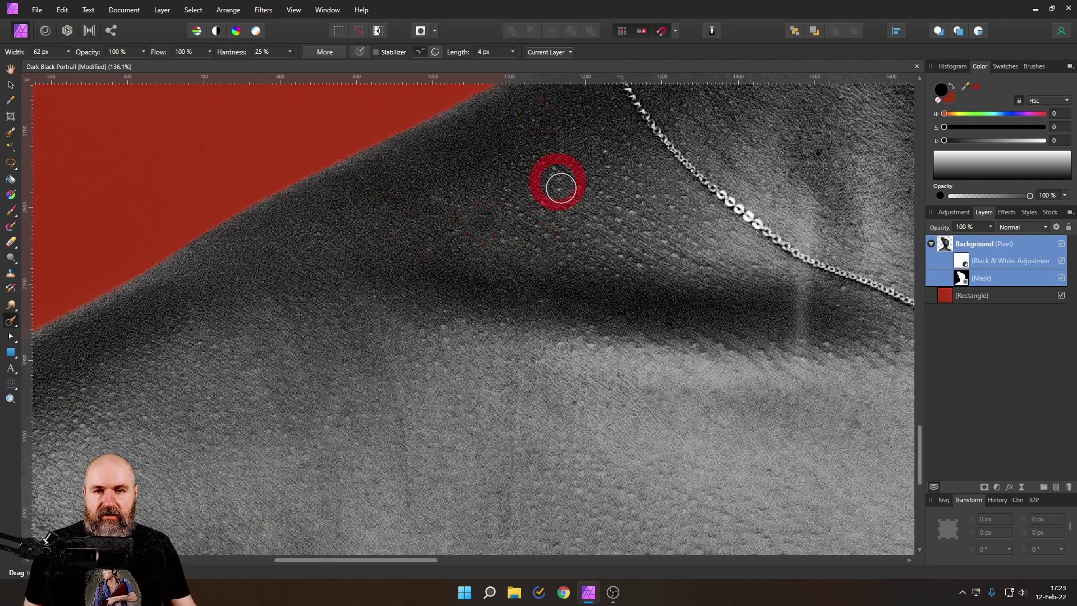
{"action": "scroll", "coordinate": [586, 238], "scroll_direction": "down", "scroll_amount": 4}
{"action": "left_click_drag", "start_coordinate": [666, 239], "coordinate": [393, 355]}
{"action": "scroll", "coordinate": [463, 224], "scroll_direction": "down", "scroll_amount": 2}
{"action": "left_click_drag", "start_coordinate": [503, 198], "coordinate": [503, 352]}
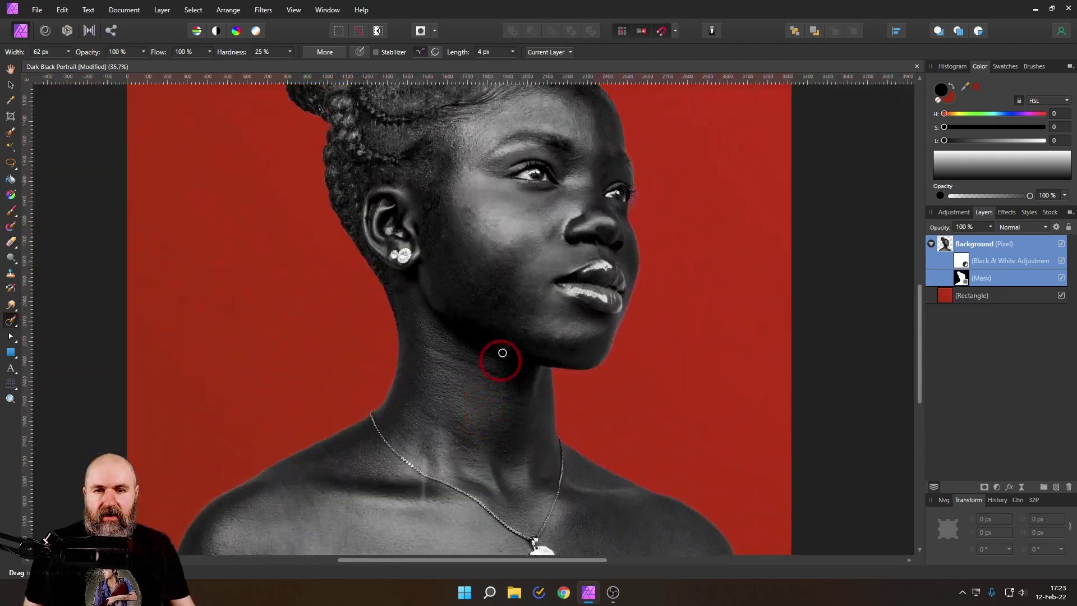
{"action": "scroll", "coordinate": [519, 279], "scroll_direction": "up", "scroll_amount": 1}
{"action": "scroll", "coordinate": [510, 264], "scroll_direction": "up", "scroll_amount": 2}
{"action": "scroll", "coordinate": [550, 332], "scroll_direction": "up", "scroll_amount": 1}
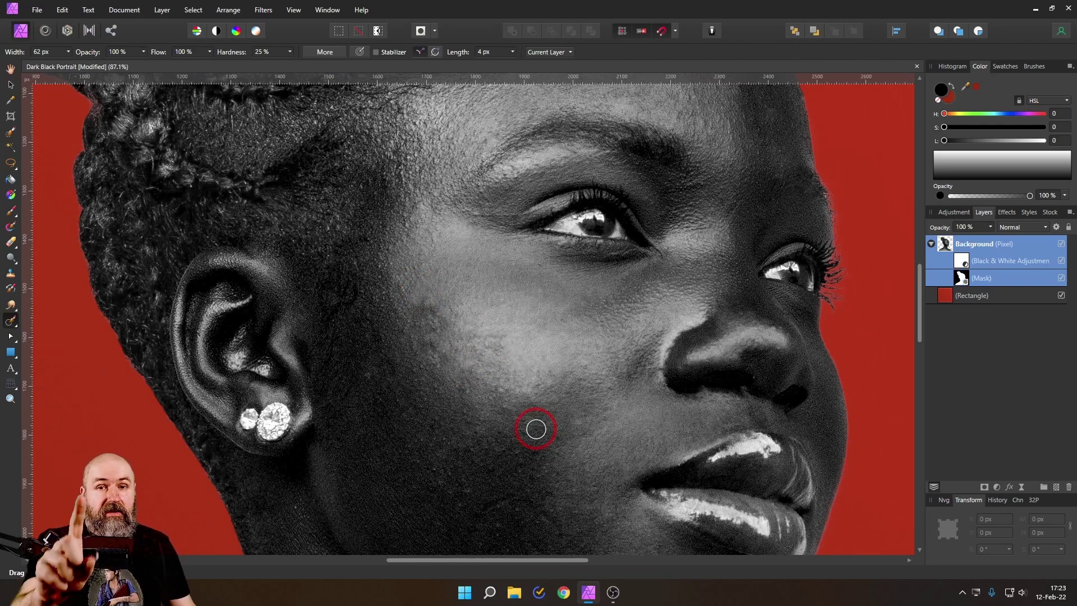
Step: Duplicate the Background layer with its adjustment and mask, and hide the original beneath the copy
{"action": "right_click", "coordinate": [946, 251]}
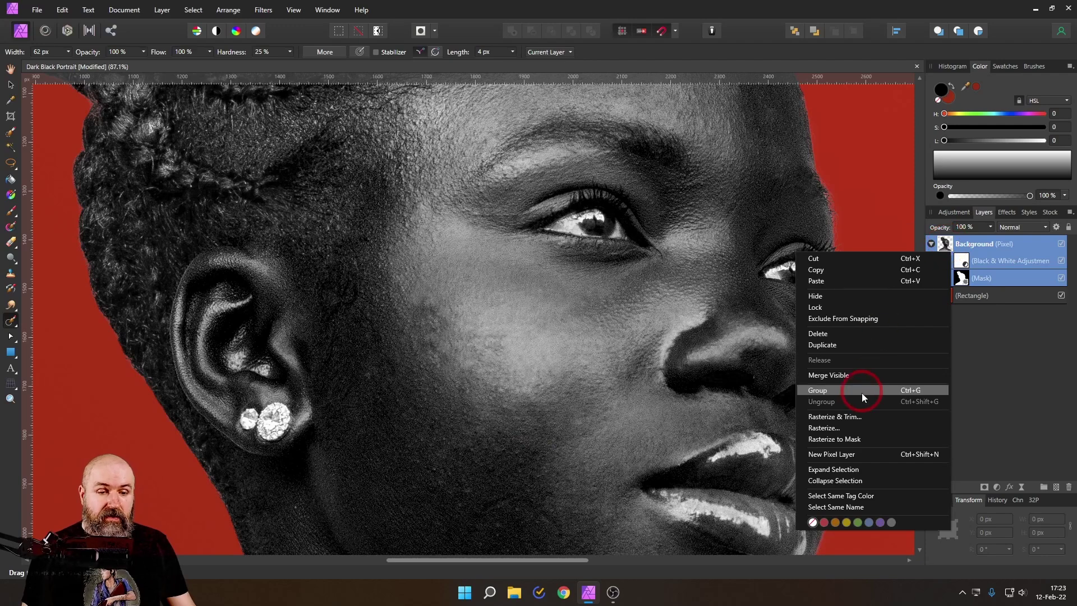
{"action": "left_click", "coordinate": [830, 334]}
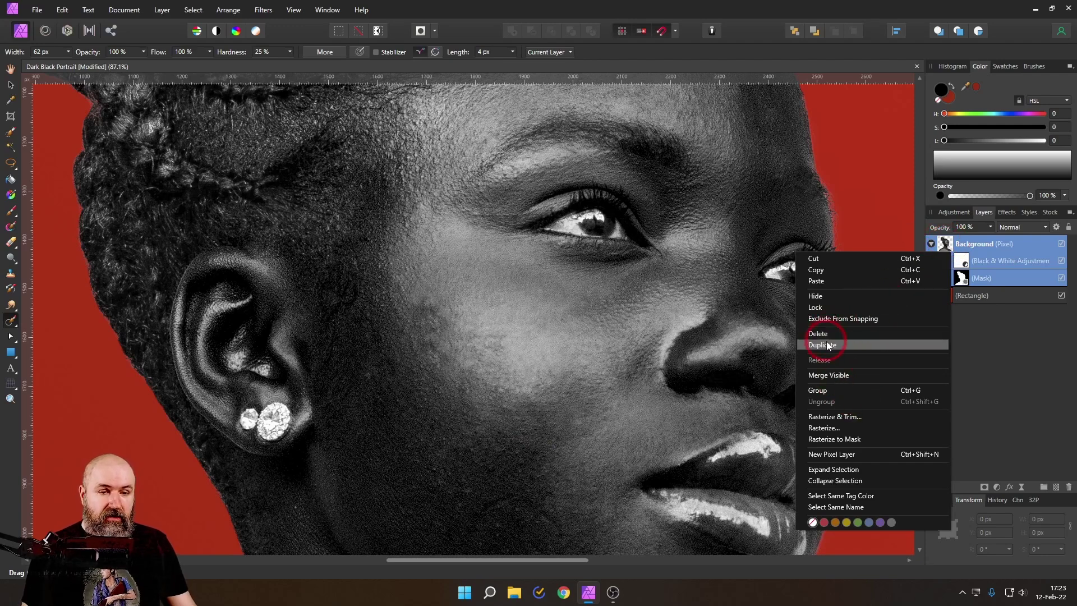
{"action": "left_click", "coordinate": [825, 344]}
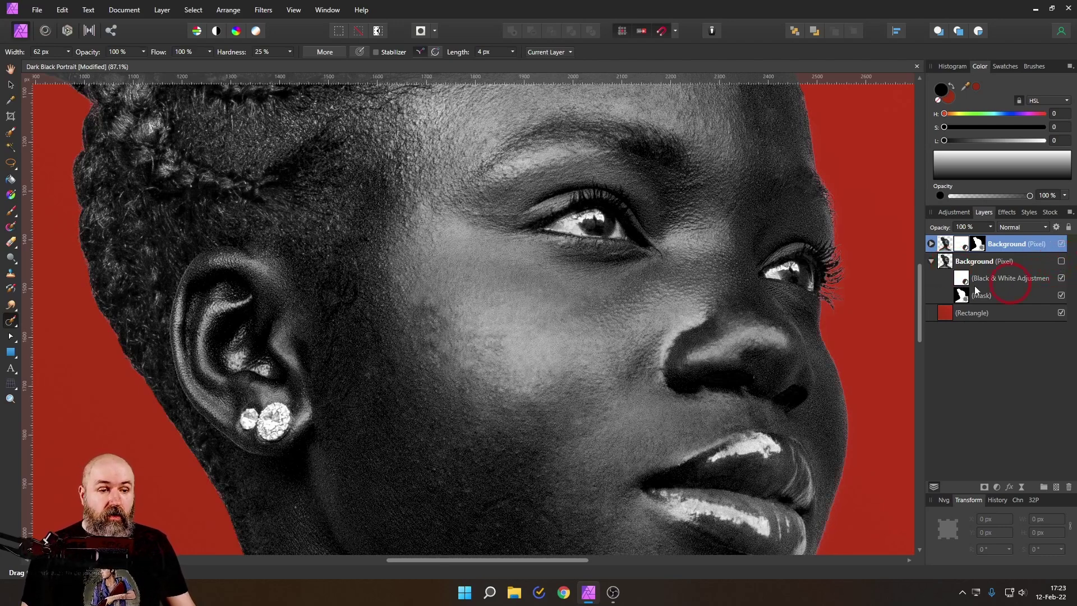
{"action": "left_click", "coordinate": [931, 262]}
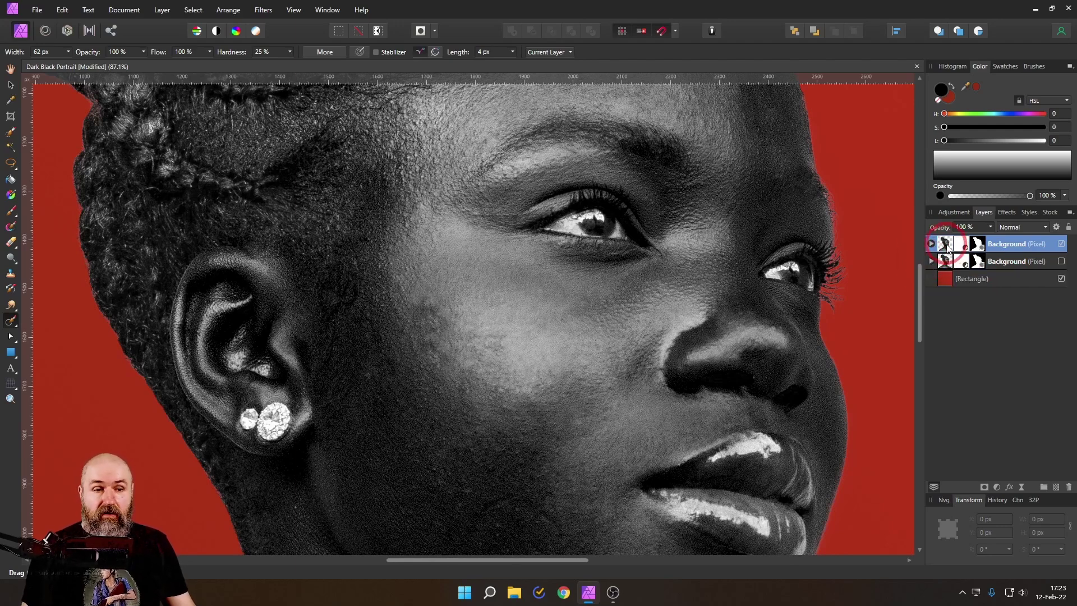
Step: Rasterize the upper Background copy and split it with the Frequency Separation filter at a radius of 4.2 px
{"action": "right_click", "coordinate": [945, 246]}
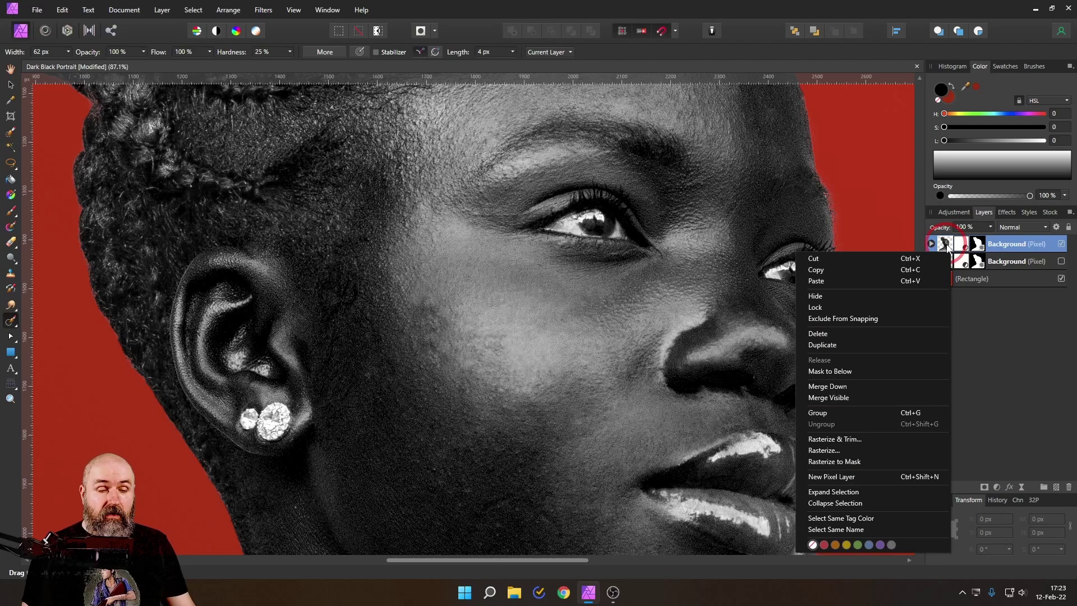
{"action": "left_click", "coordinate": [823, 449]}
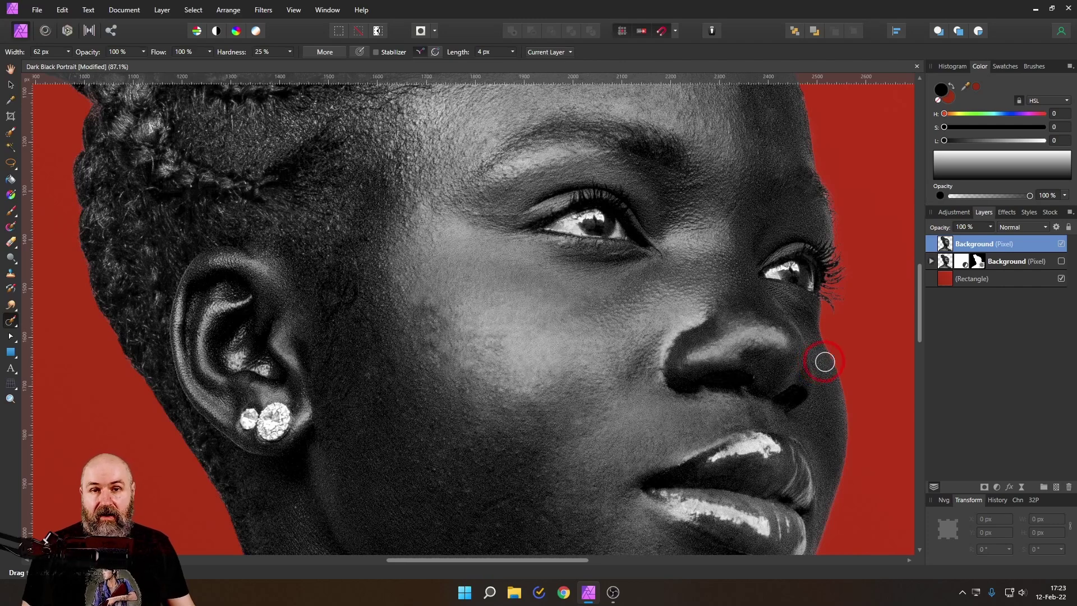
{"action": "left_click", "coordinate": [269, 12]}
{"action": "left_click", "coordinate": [201, 96]}
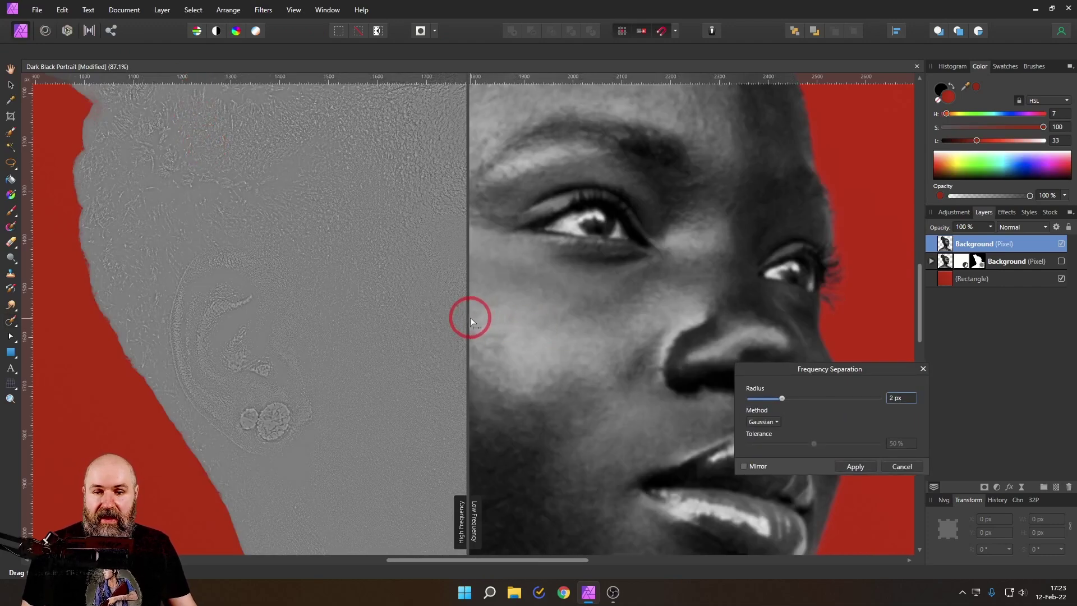
{"action": "left_click_drag", "start_coordinate": [468, 318], "coordinate": [547, 319]}
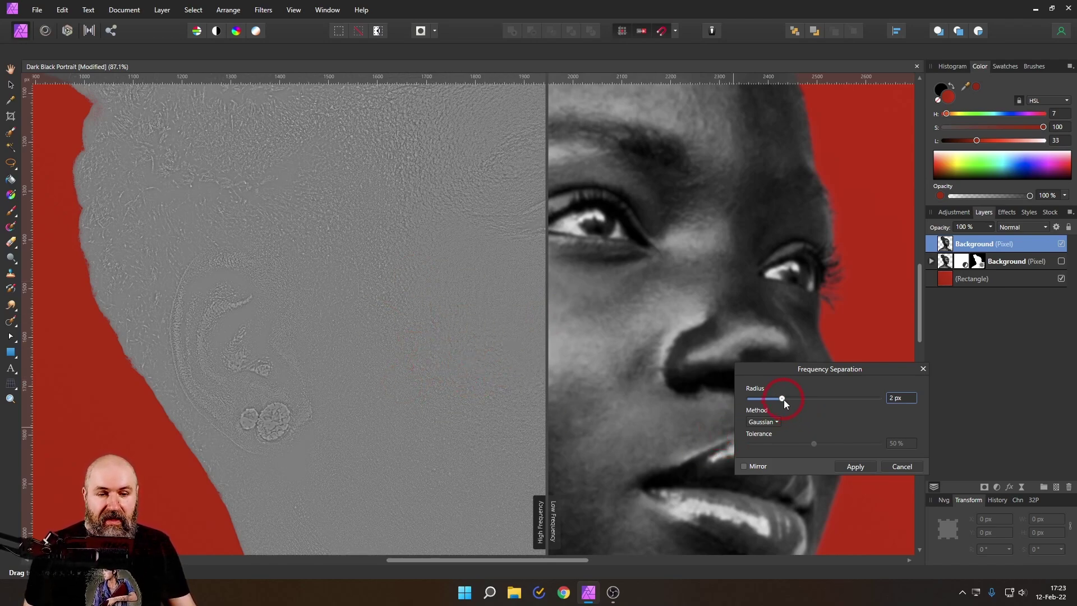
{"action": "left_click_drag", "start_coordinate": [783, 399], "coordinate": [794, 399]}
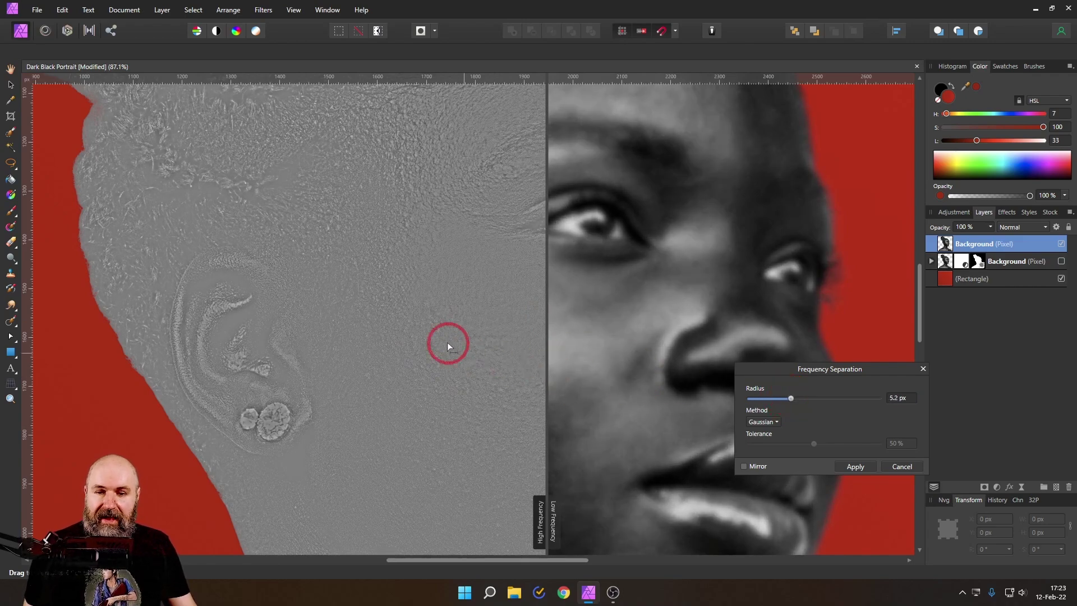
{"action": "left_click_drag", "start_coordinate": [794, 402], "coordinate": [791, 400]}
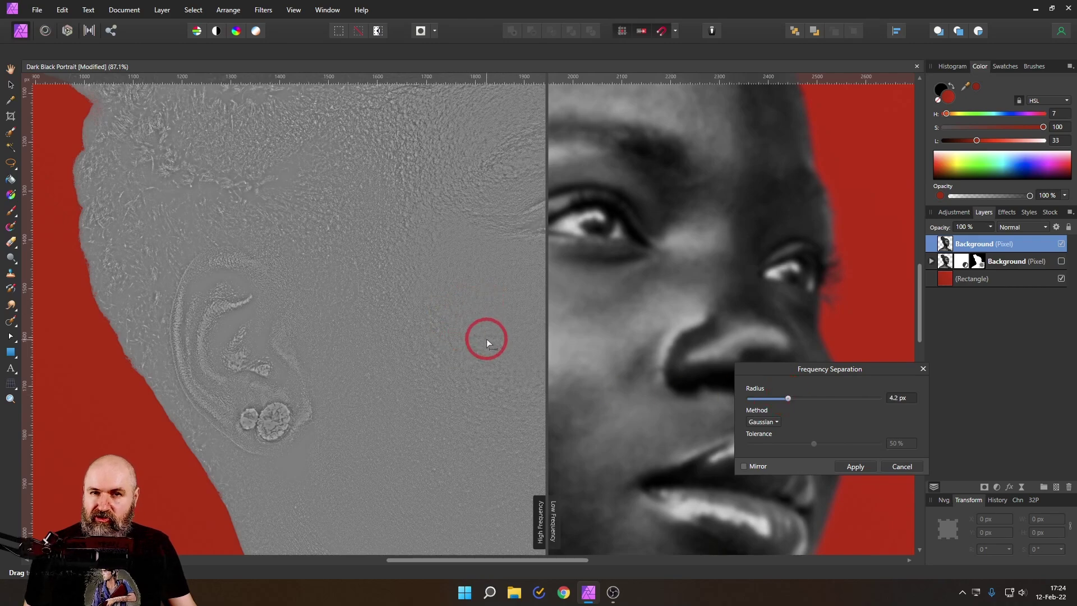
{"action": "left_click", "coordinate": [860, 470]}
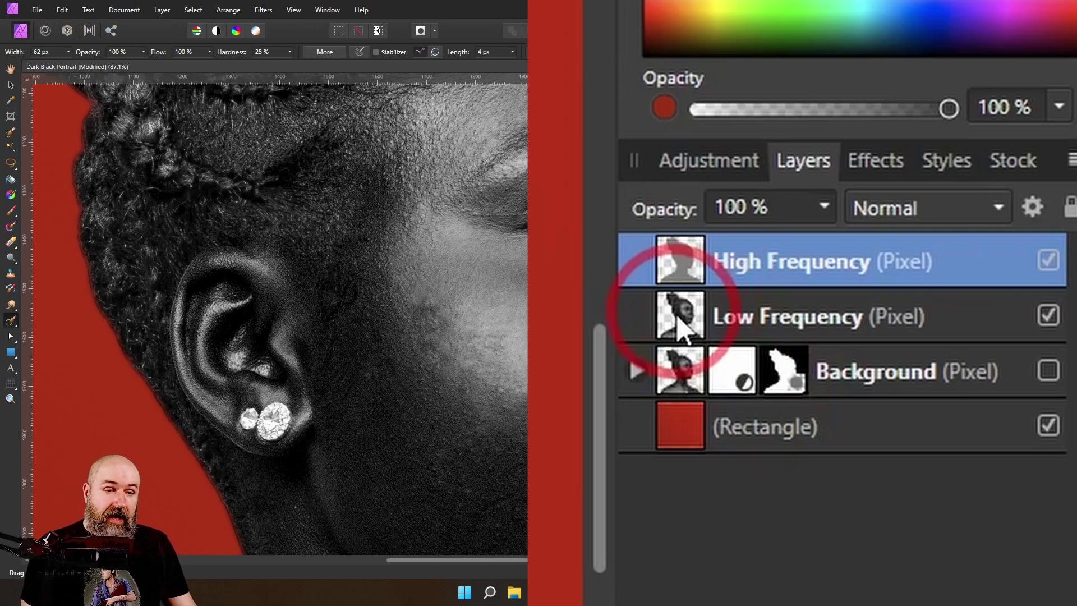
Step: Smooth the blotchy tones of the cheek on the Low Frequency layer using the Smudge Brush at 91 px width
{"action": "left_click", "coordinate": [945, 264]}
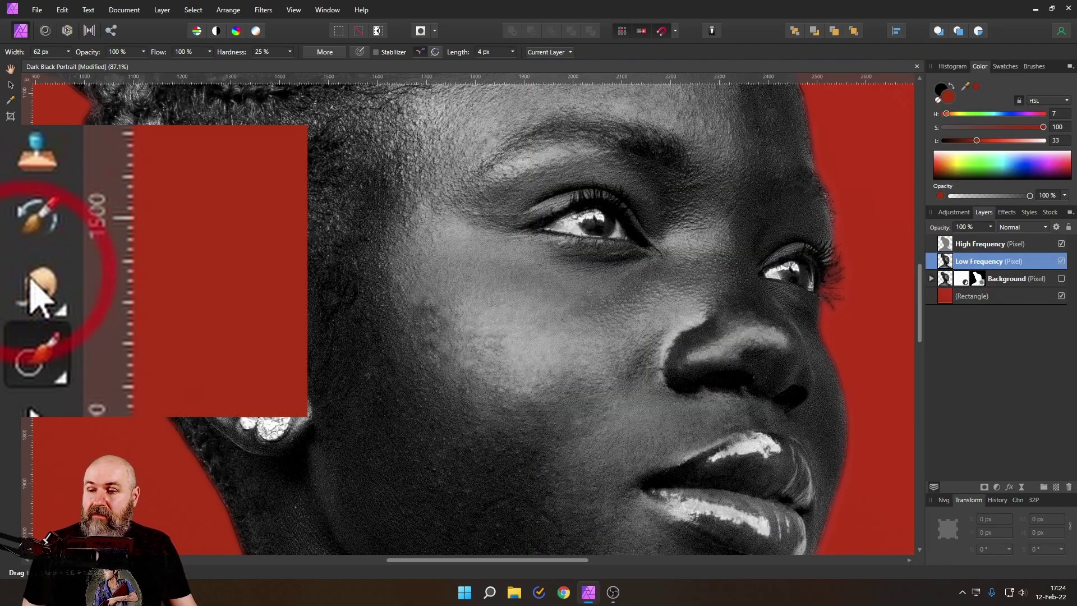
{"action": "left_click", "coordinate": [11, 304]}
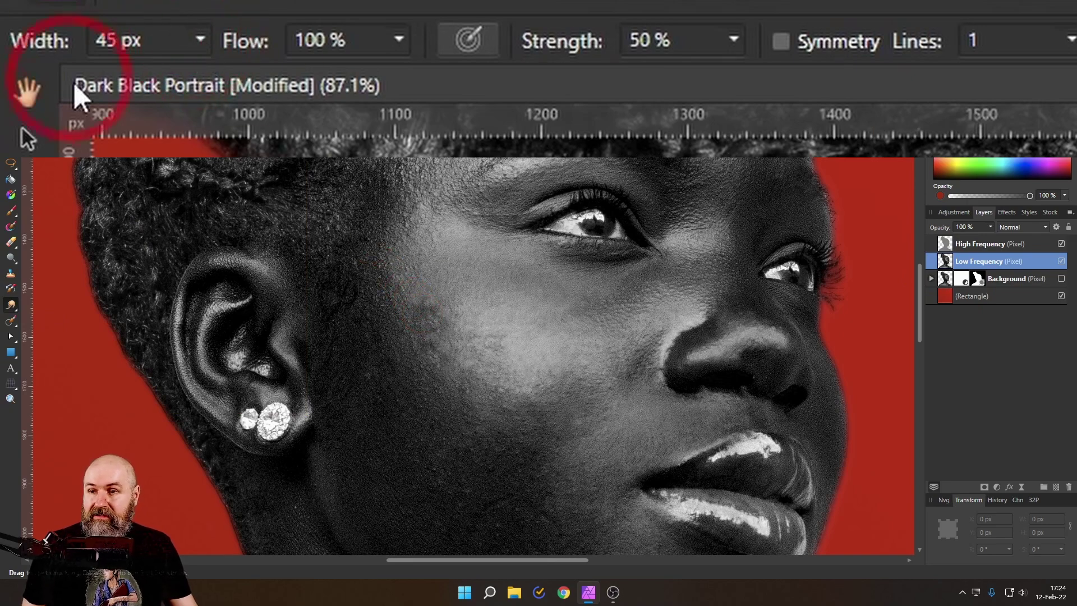
{"action": "left_click", "coordinate": [200, 38]}
{"action": "left_click_drag", "start_coordinate": [217, 79], "coordinate": [233, 78]}
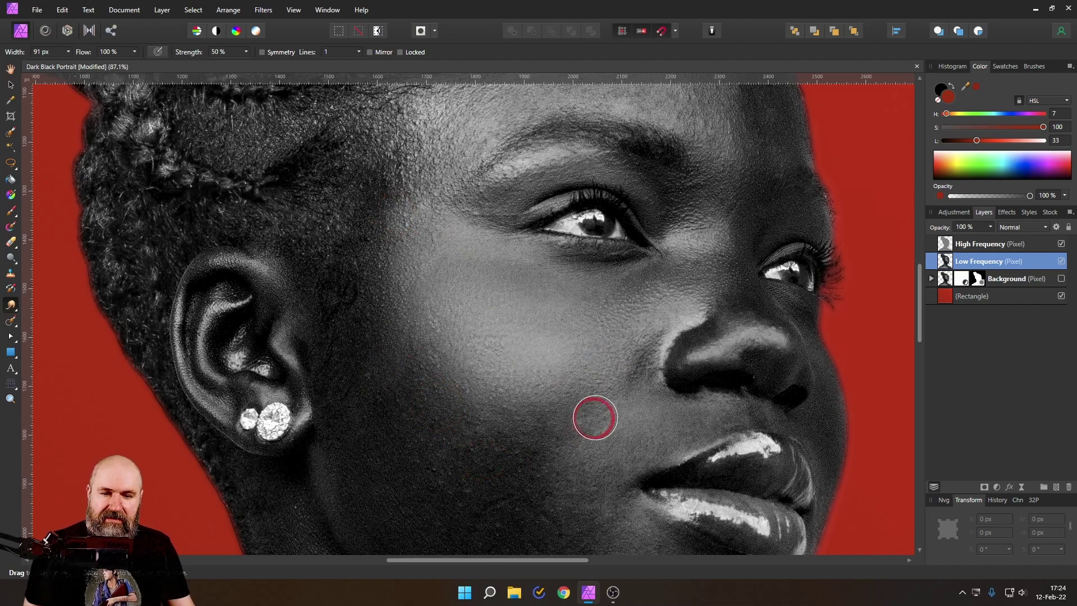
{"action": "scroll", "coordinate": [563, 459], "scroll_direction": "down", "scroll_amount": 4}
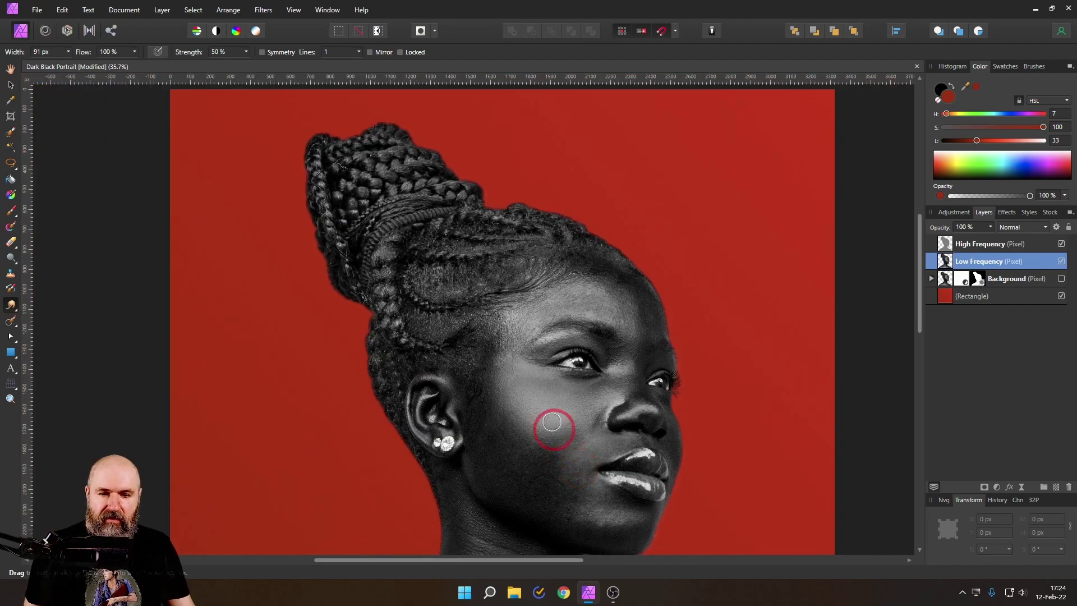
Step: Smudge away the bright vertical streak crossing the collarbone shadow beside the necklace
{"action": "scroll", "coordinate": [524, 329], "scroll_direction": "up", "scroll_amount": 6}
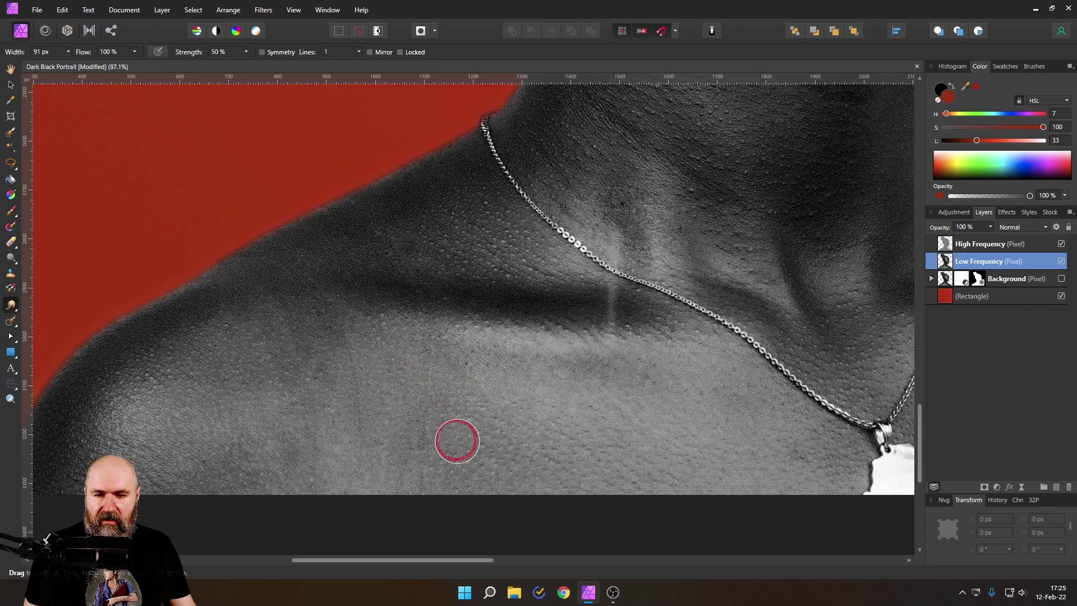
{"action": "mouse_move", "coordinate": [612, 301]}
{"action": "left_mouse_down"}
{"action": "mouse_move", "coordinate": [590, 329]}
{"action": "mouse_move", "coordinate": [612, 329]}
{"action": "mouse_move", "coordinate": [596, 286]}
{"action": "left_mouse_up"}
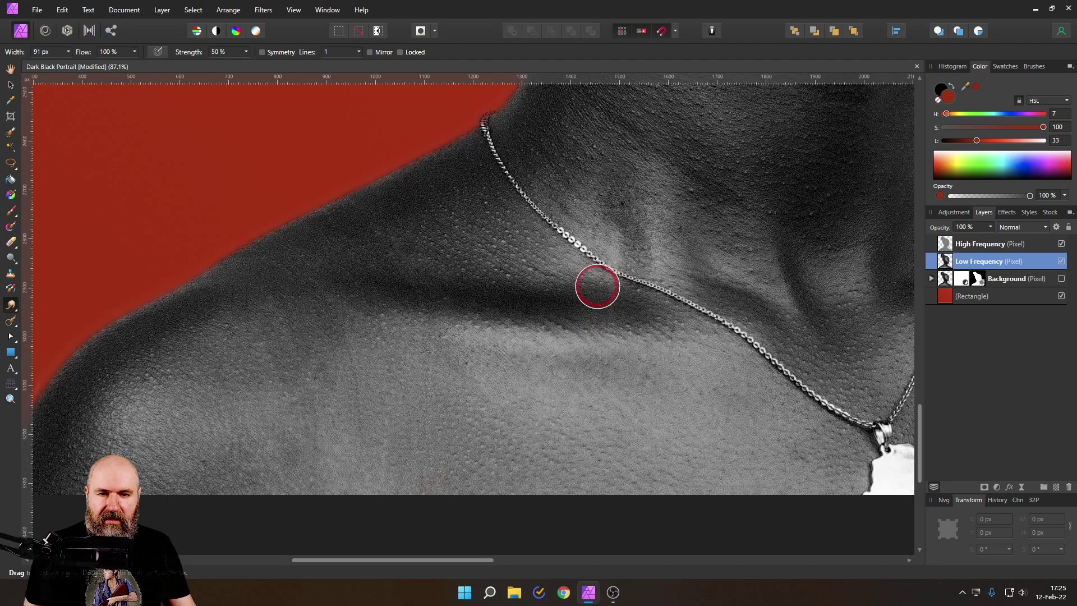
{"action": "mouse_move", "coordinate": [603, 245]}
{"action": "left_mouse_down"}
{"action": "mouse_move", "coordinate": [627, 255]}
{"action": "mouse_move", "coordinate": [619, 240]}
{"action": "left_mouse_up"}
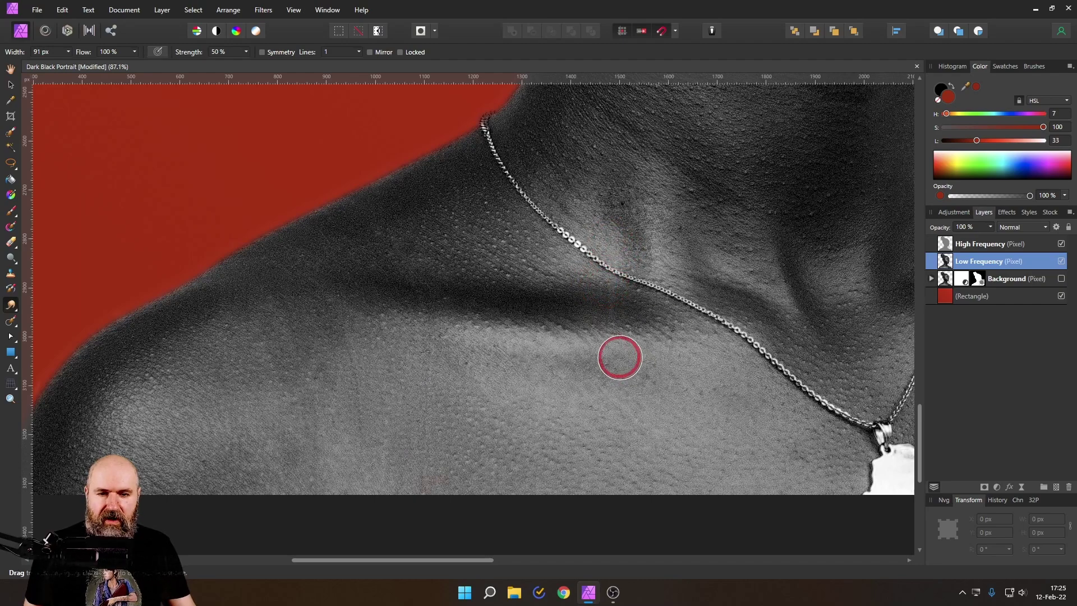
Step: Check the smoothed portrait overall and up close around the eyes, nose bridge and forehead
{"action": "scroll", "coordinate": [665, 389], "scroll_direction": "down", "scroll_amount": 3}
{"action": "left_click_drag", "start_coordinate": [791, 323], "coordinate": [628, 461]}
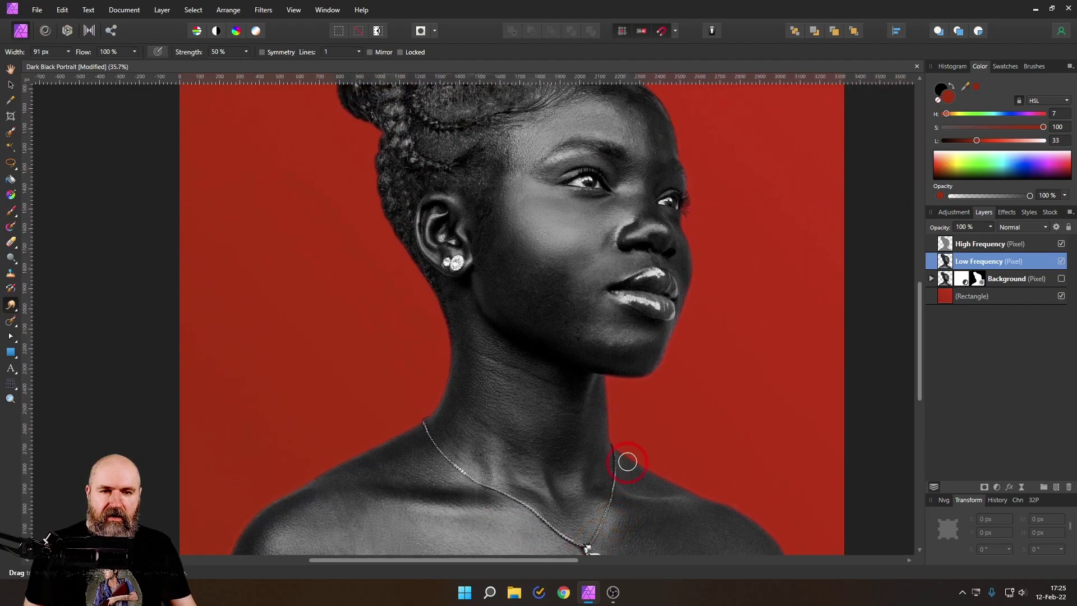
{"action": "scroll", "coordinate": [631, 355], "scroll_direction": "down", "scroll_amount": 1}
{"action": "left_click_drag", "start_coordinate": [646, 266], "coordinate": [609, 378]}
{"action": "scroll", "coordinate": [593, 357], "scroll_direction": "up", "scroll_amount": 7}
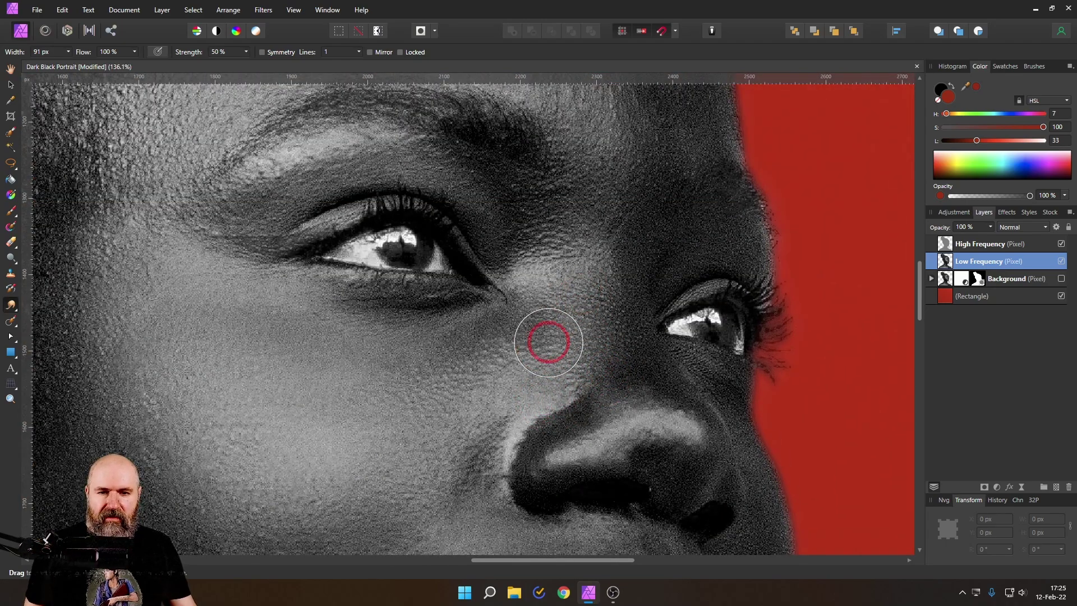
{"action": "left_click_drag", "start_coordinate": [593, 278], "coordinate": [643, 472]}
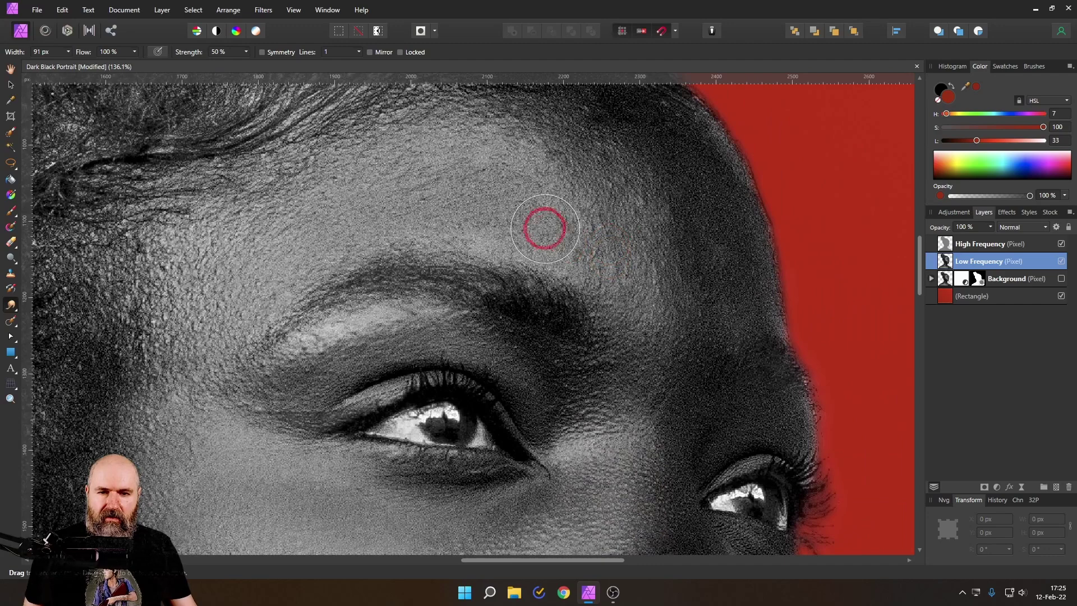
{"action": "scroll", "coordinate": [568, 279], "scroll_direction": "down", "scroll_amount": 3}
{"action": "scroll", "coordinate": [568, 279], "scroll_direction": "down", "scroll_amount": 4}
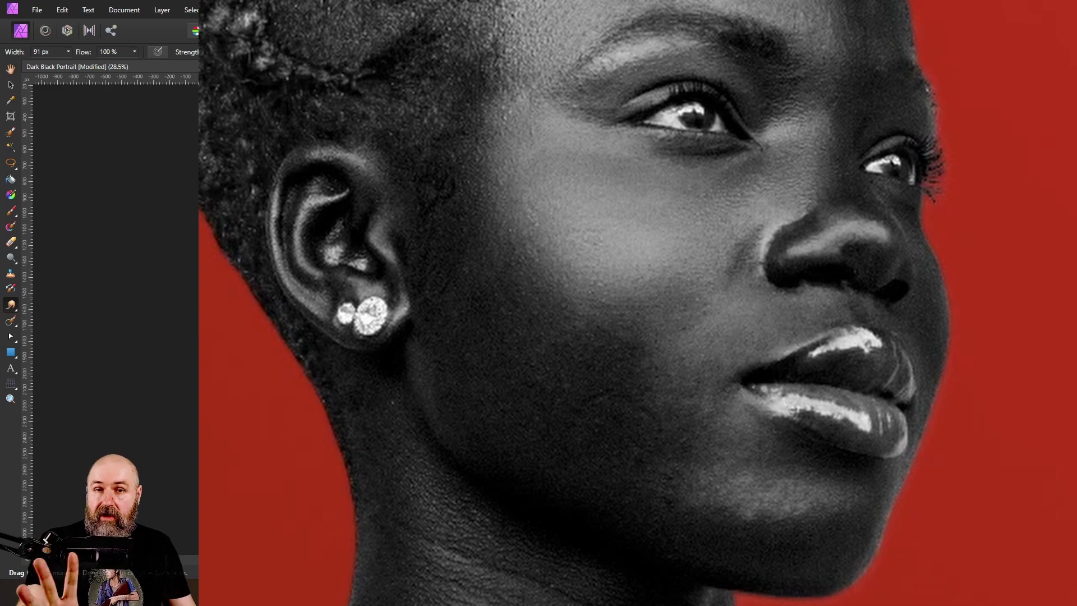
Step: Show the original Background layer again and group the High Frequency and Low Frequency layers
{"action": "left_click", "coordinate": [1060, 243]}
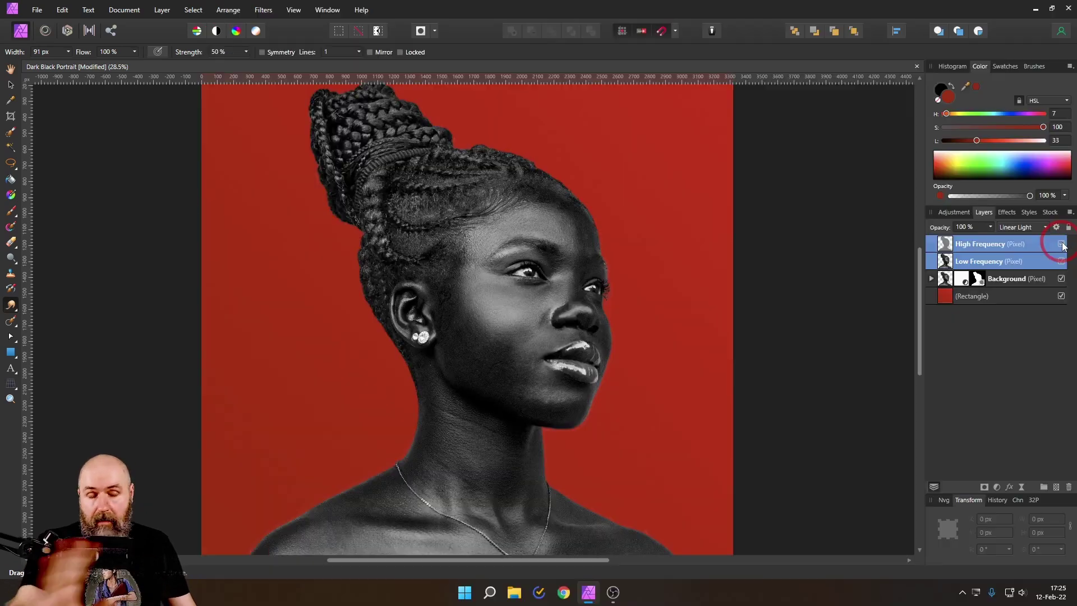
{"action": "left_click", "coordinate": [942, 246], "text": "ctrl"}
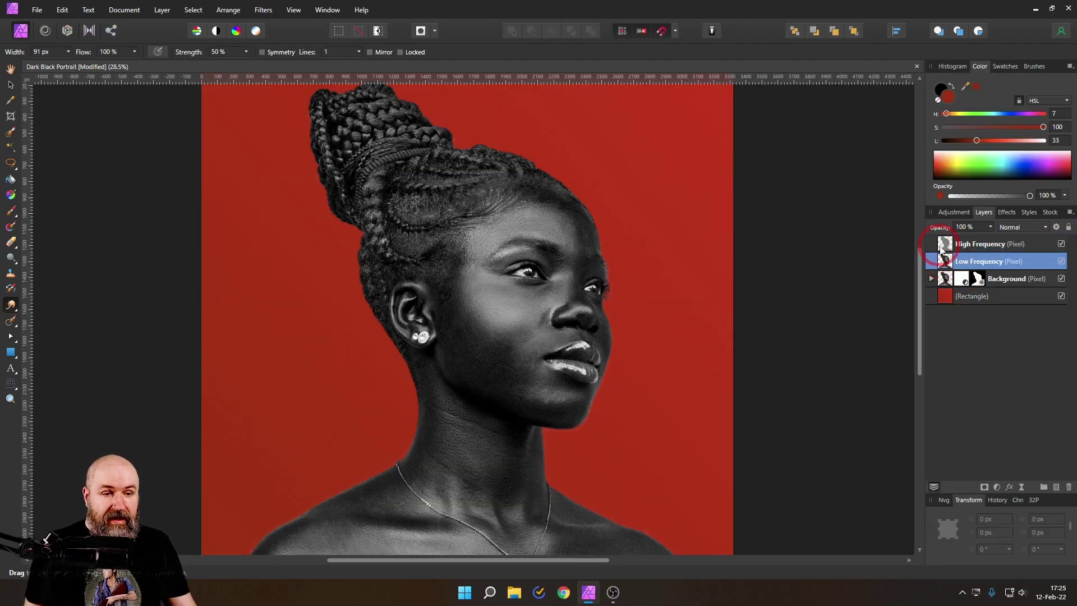
{"action": "left_click", "coordinate": [944, 250]}
{"action": "left_click", "coordinate": [950, 262], "text": "ctrl"}
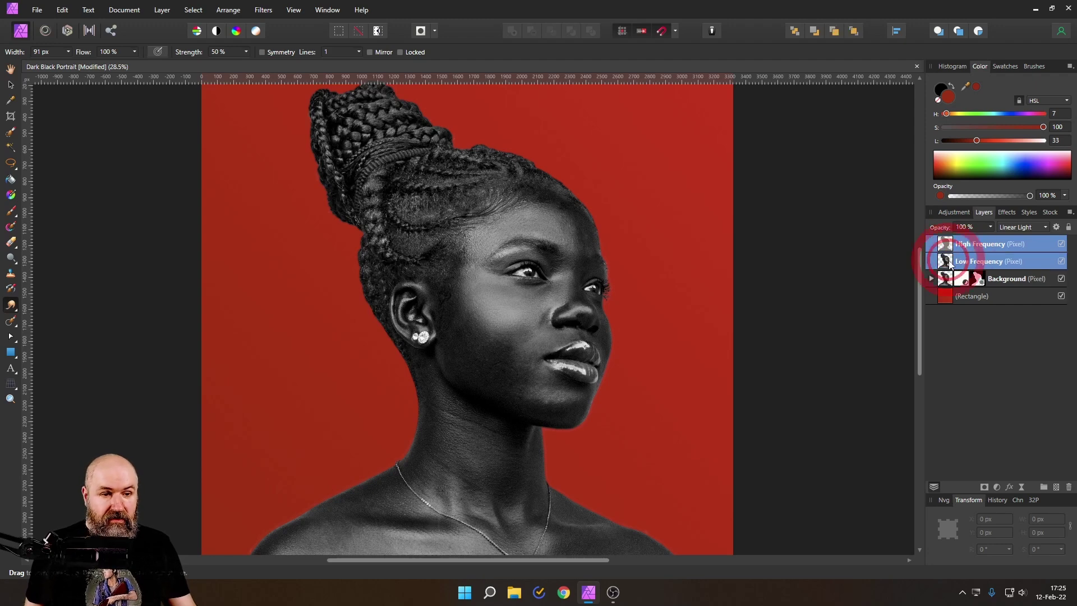
{"action": "right_click", "coordinate": [946, 246]}
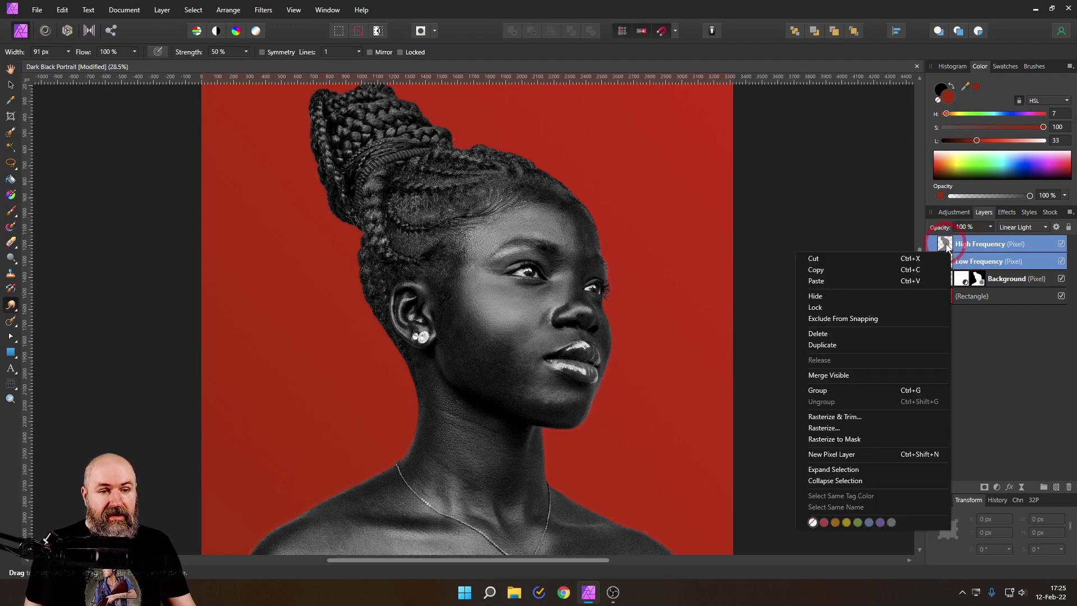
{"action": "left_click", "coordinate": [844, 389]}
Step: Rasterize the group of frequency layers into a single pixel layer
{"action": "left_click", "coordinate": [950, 241]}
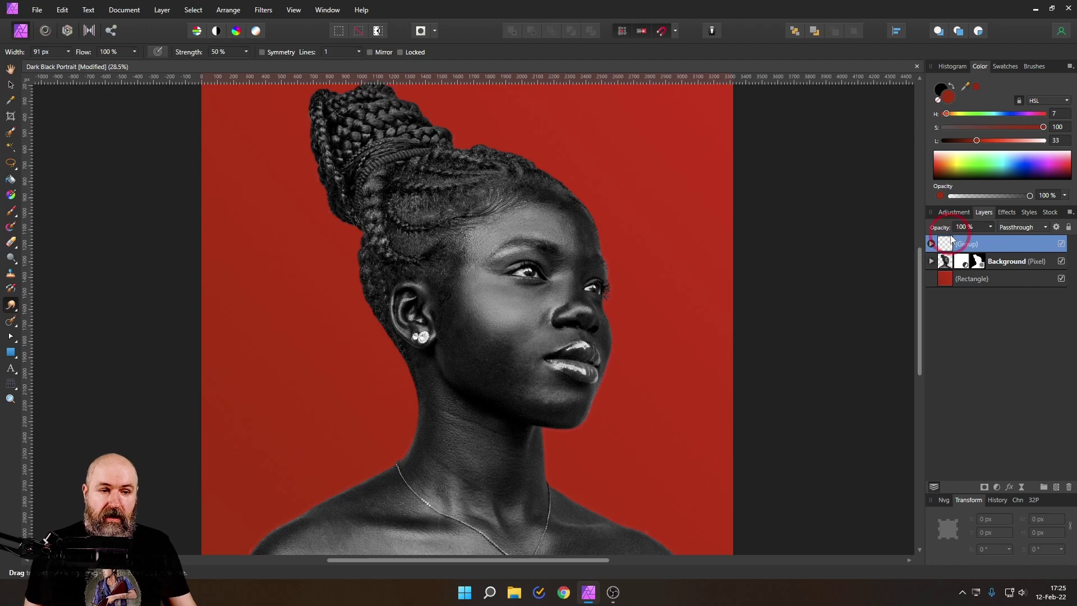
{"action": "right_click", "coordinate": [947, 248]}
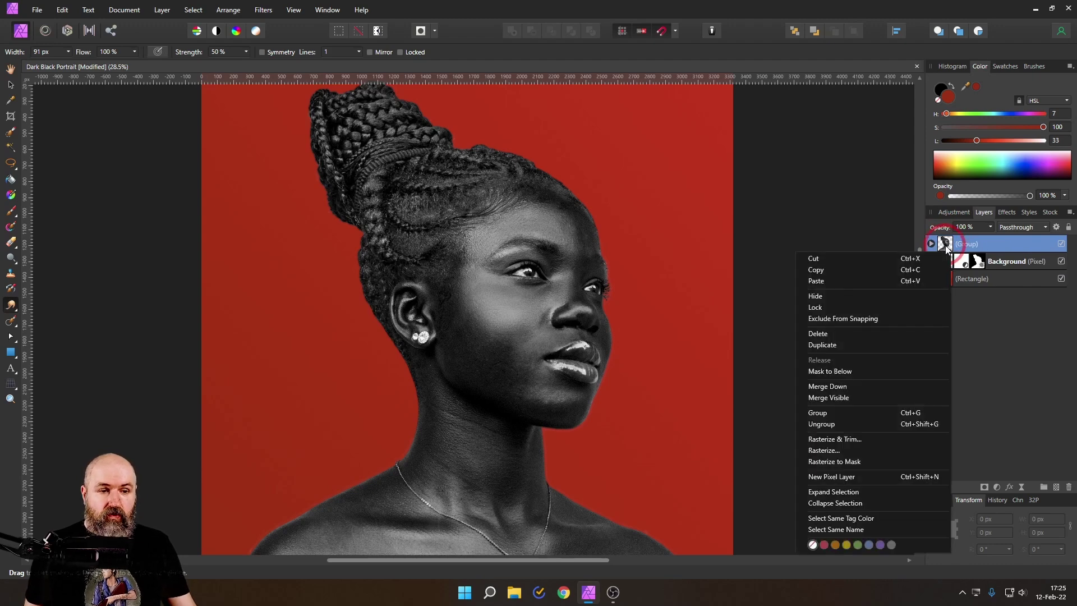
{"action": "left_click", "coordinate": [822, 445]}
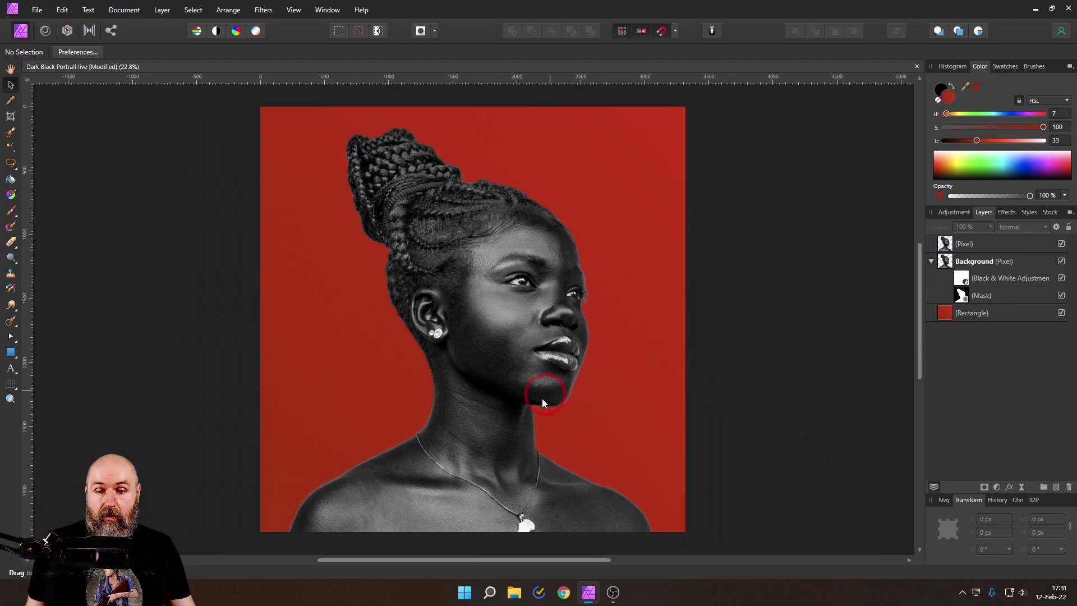
Step: Examine the cutout edge against the red background along the neck and shoulder
{"action": "scroll", "coordinate": [426, 430], "scroll_direction": "up", "scroll_amount": 5}
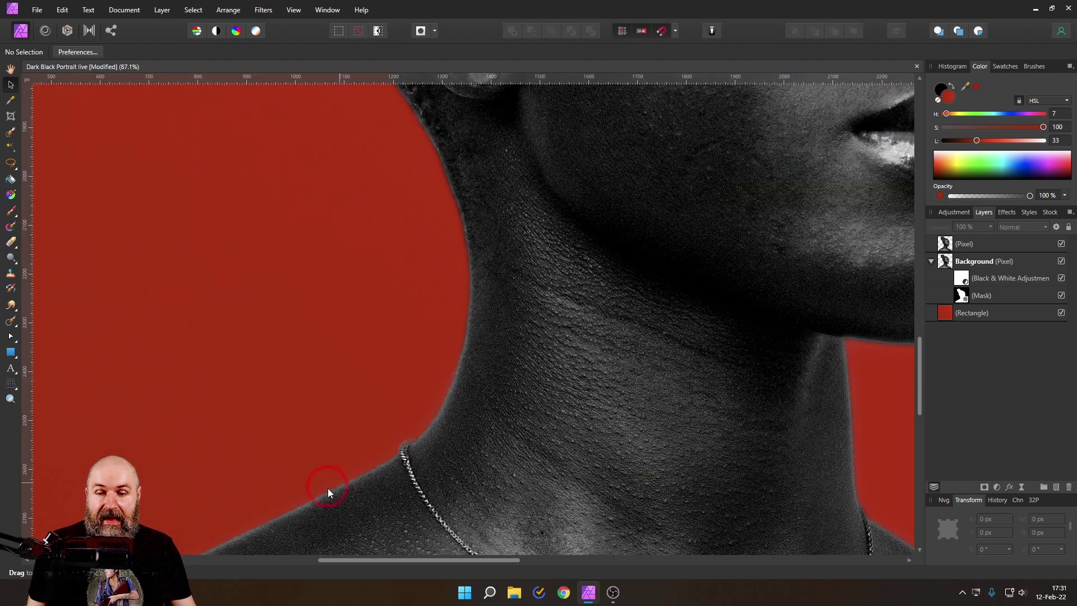
{"action": "left_click_drag", "start_coordinate": [398, 426], "coordinate": [551, 267]}
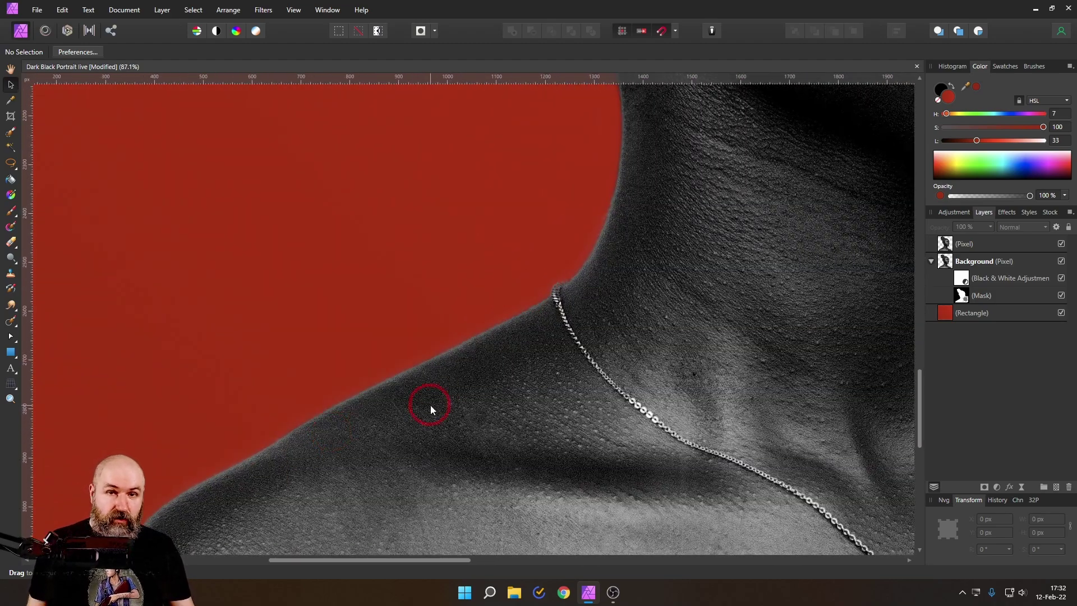
{"action": "scroll", "coordinate": [429, 405], "scroll_direction": "down", "scroll_amount": 5}
{"action": "scroll", "coordinate": [558, 404], "scroll_direction": "right", "scroll_amount": 2}
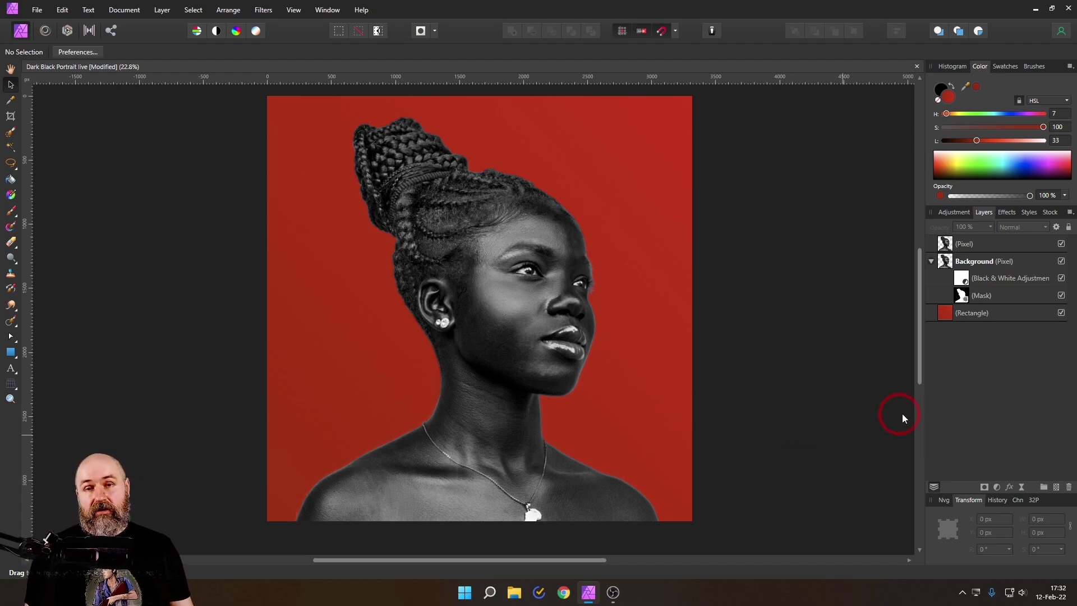
Step: Add an empty pixel layer above the portrait, mask it with a selection made from the portrait layer's outline, and deselect
{"action": "left_click", "coordinate": [949, 250]}
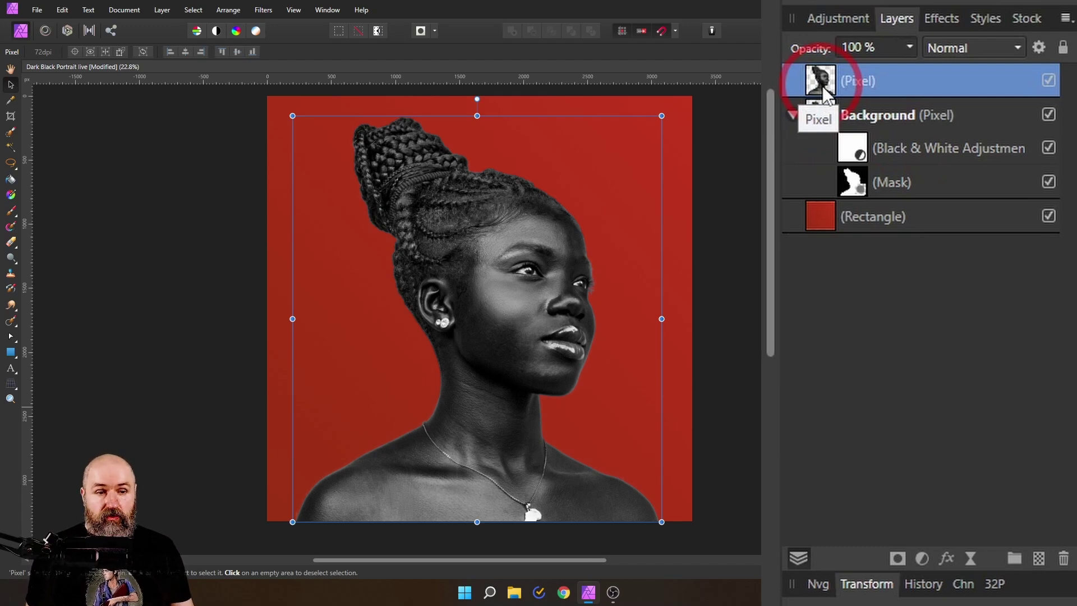
{"action": "left_click", "coordinate": [821, 84], "text": "ctrl"}
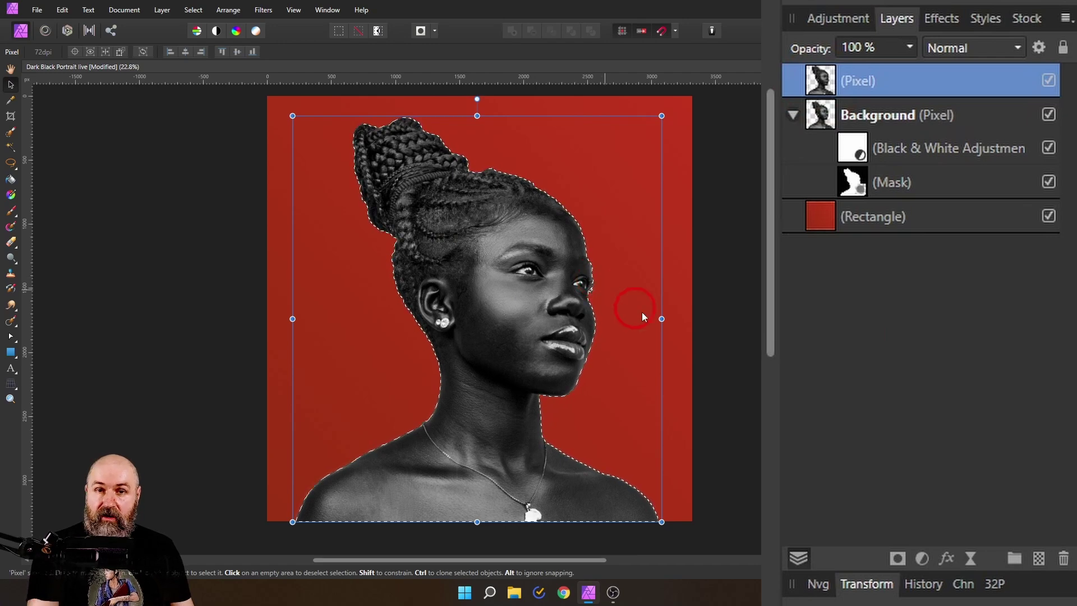
{"action": "left_click", "coordinate": [1040, 557]}
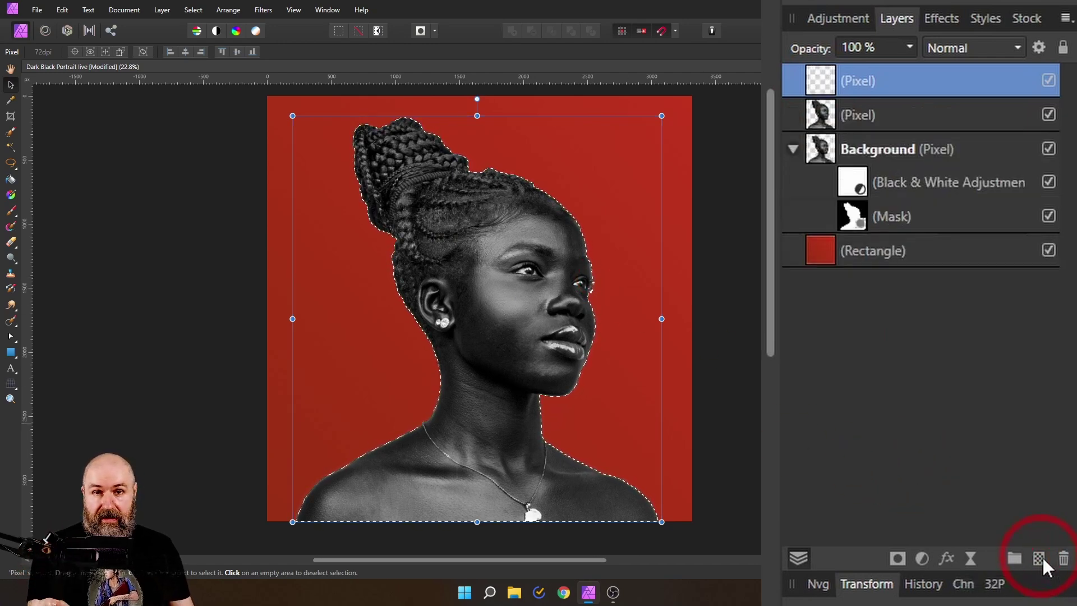
{"action": "left_click", "coordinate": [896, 556]}
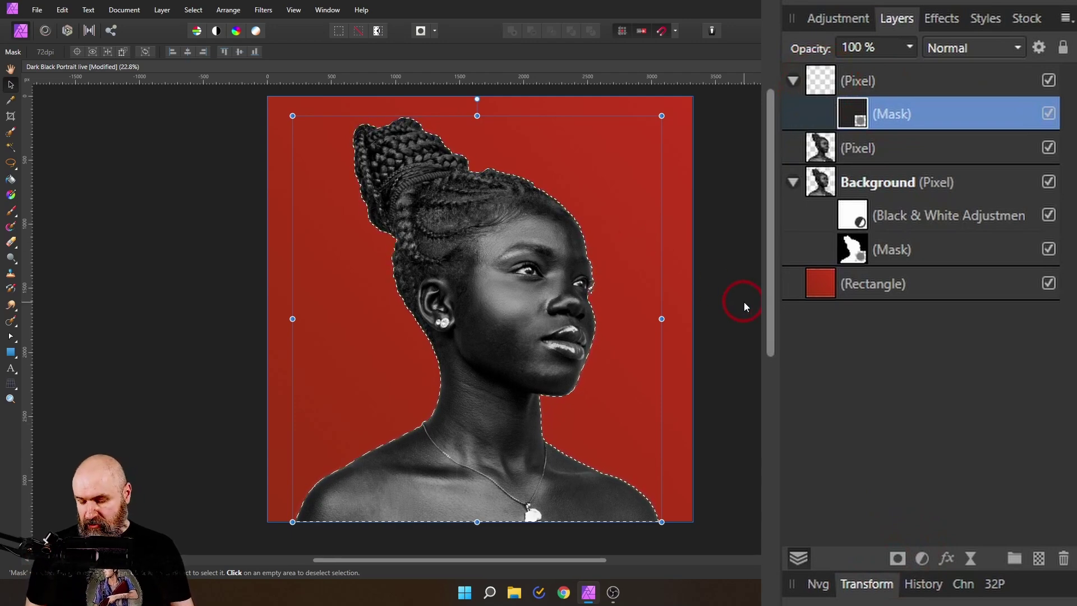
{"action": "key", "text": "ctrl+d"}
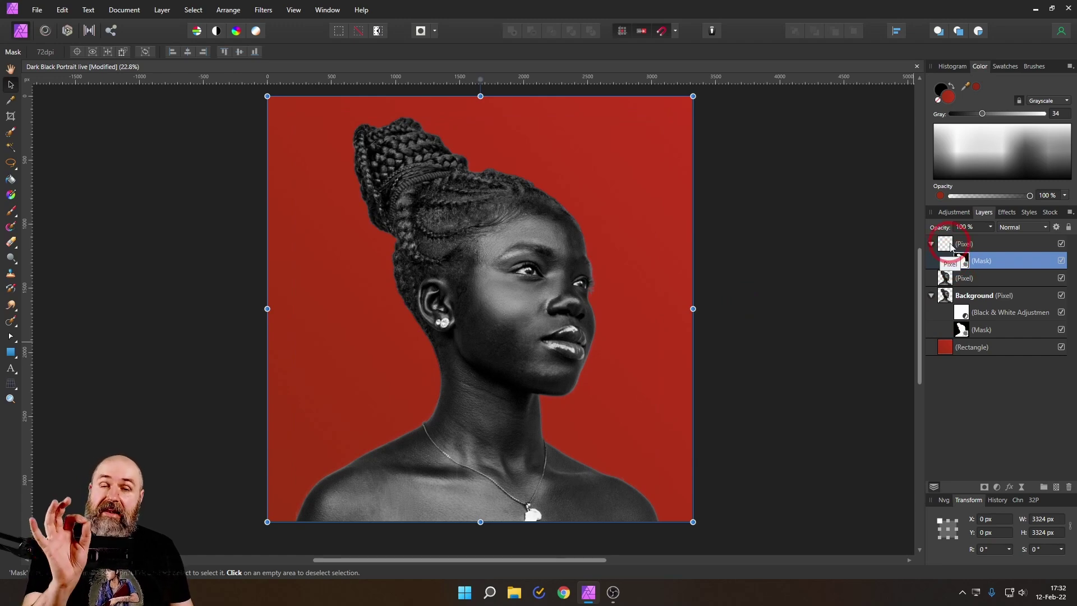
Step: On the empty masked layer, paint the light fringe along the back of the neck and shoulder with a soft black 459 px brush at 48% opacity
{"action": "left_click", "coordinate": [951, 247]}
{"action": "left_click", "coordinate": [40, 191]}
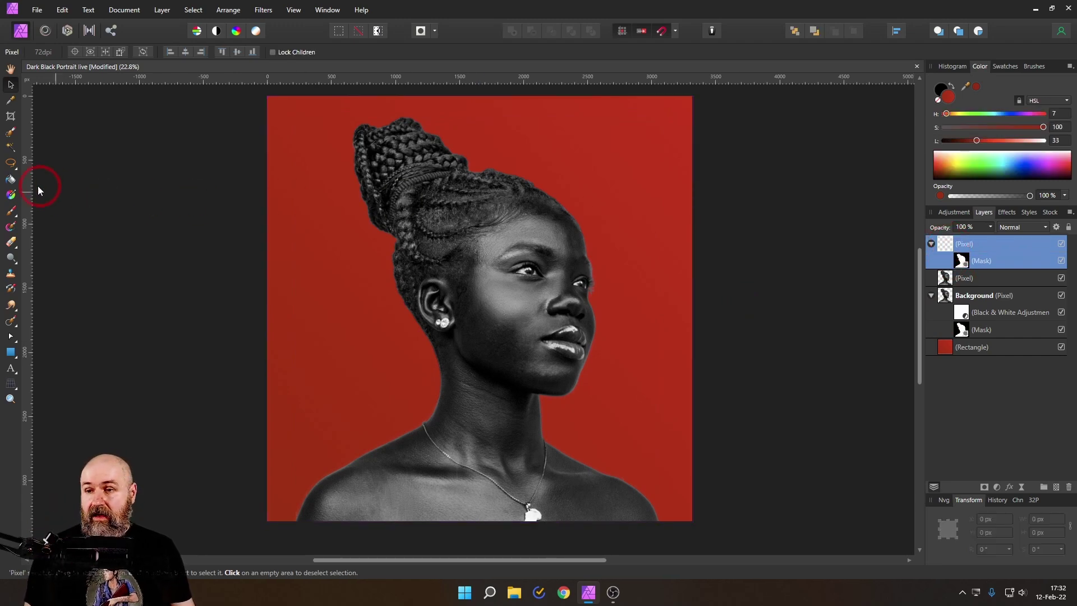
{"action": "left_click", "coordinate": [9, 212]}
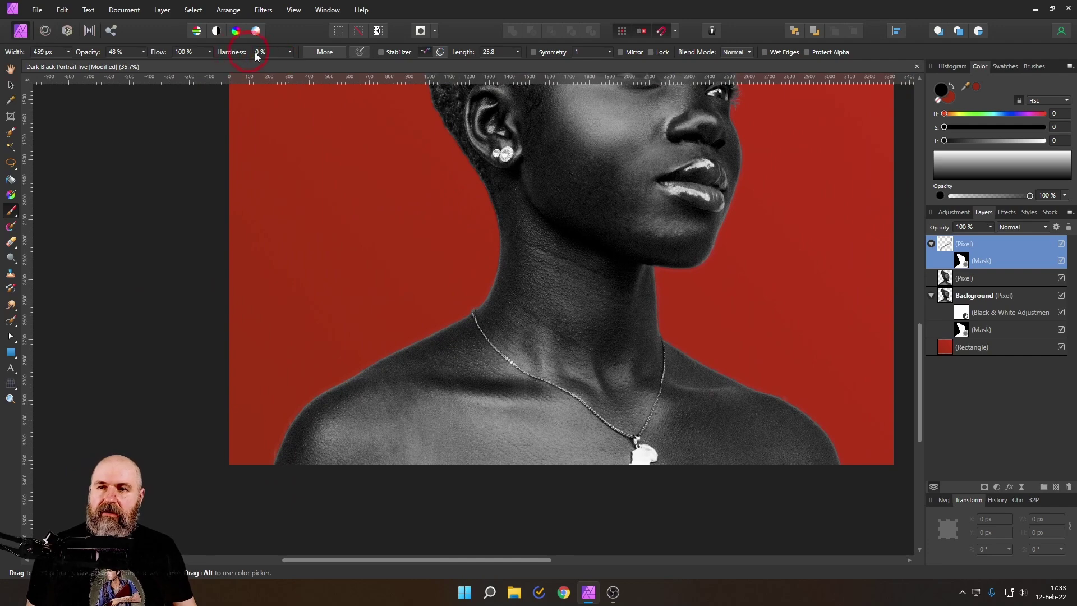
{"action": "left_click", "coordinate": [68, 51]}
{"action": "mouse_move", "coordinate": [478, 260]}
{"action": "left_mouse_down"}
{"action": "mouse_move", "coordinate": [473, 206]}
{"action": "mouse_move", "coordinate": [471, 278]}
{"action": "mouse_move", "coordinate": [470, 222]}
{"action": "mouse_move", "coordinate": [476, 263]}
{"action": "mouse_move", "coordinate": [454, 284]}
{"action": "mouse_move", "coordinate": [478, 263]}
{"action": "mouse_move", "coordinate": [420, 319]}
{"action": "mouse_move", "coordinate": [473, 251]}
{"action": "mouse_move", "coordinate": [370, 341]}
{"action": "mouse_move", "coordinate": [471, 270]}
{"action": "mouse_move", "coordinate": [256, 416]}
{"action": "mouse_move", "coordinate": [291, 395]}
{"action": "mouse_move", "coordinate": [251, 449]}
{"action": "mouse_move", "coordinate": [276, 419]}
{"action": "mouse_move", "coordinate": [264, 449]}
{"action": "left_mouse_up"}
Step: Paint black along the cutout edge from the nape up around the back of the head and over the braided bun
{"action": "scroll", "coordinate": [422, 185], "scroll_direction": "up", "scroll_amount": 4}
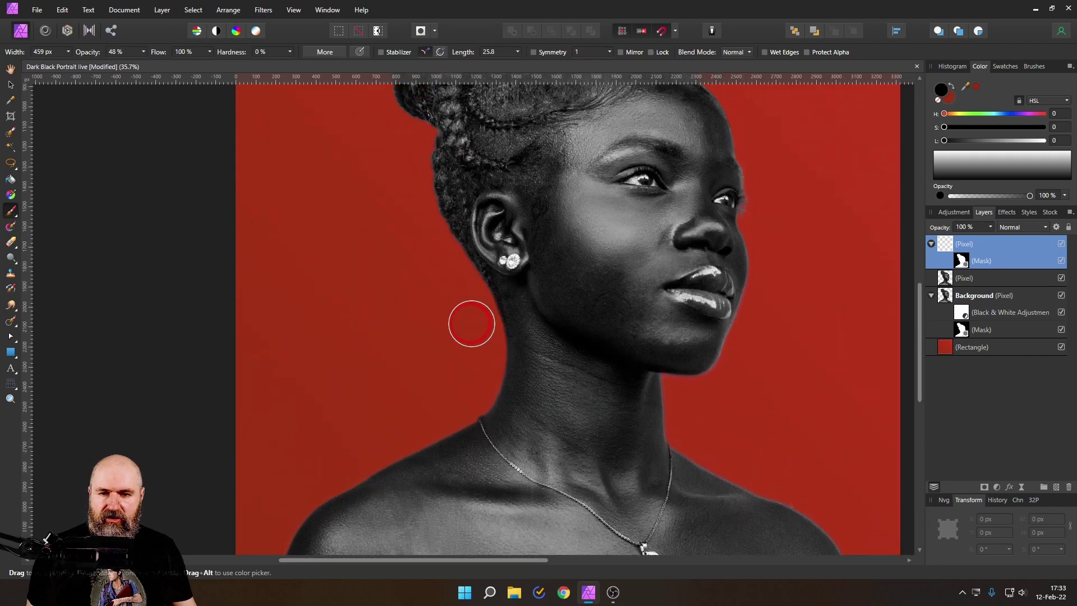
{"action": "left_click_drag", "start_coordinate": [428, 149], "coordinate": [421, 120]}
{"action": "scroll", "coordinate": [425, 224], "scroll_direction": "up", "scroll_amount": 3}
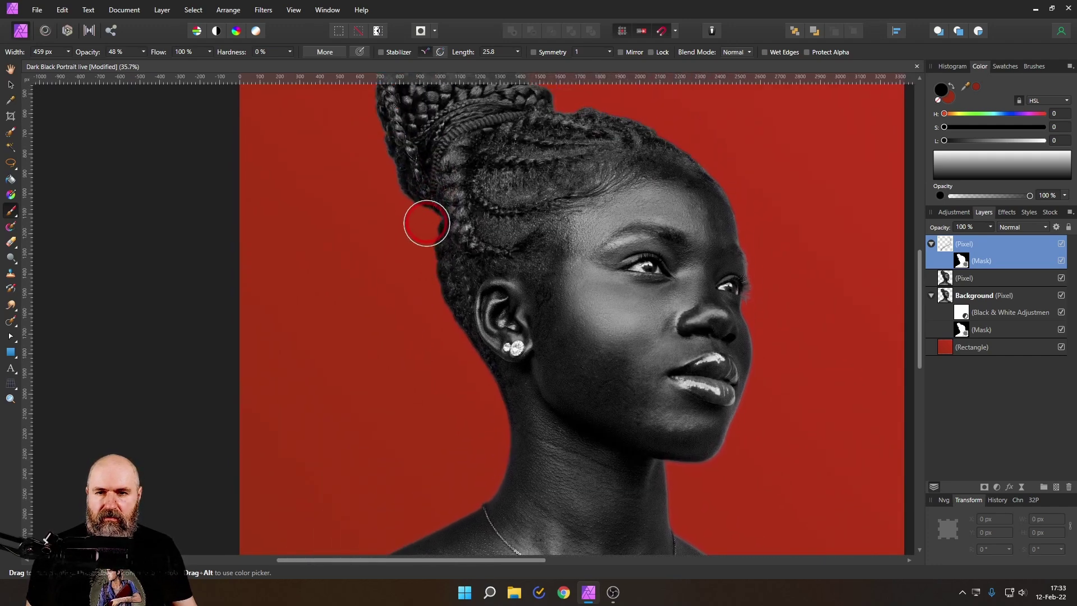
{"action": "mouse_move", "coordinate": [425, 224]}
{"action": "left_mouse_down"}
{"action": "mouse_move", "coordinate": [377, 136]}
{"action": "mouse_move", "coordinate": [366, 143]}
{"action": "mouse_move", "coordinate": [385, 230]}
{"action": "left_mouse_up"}
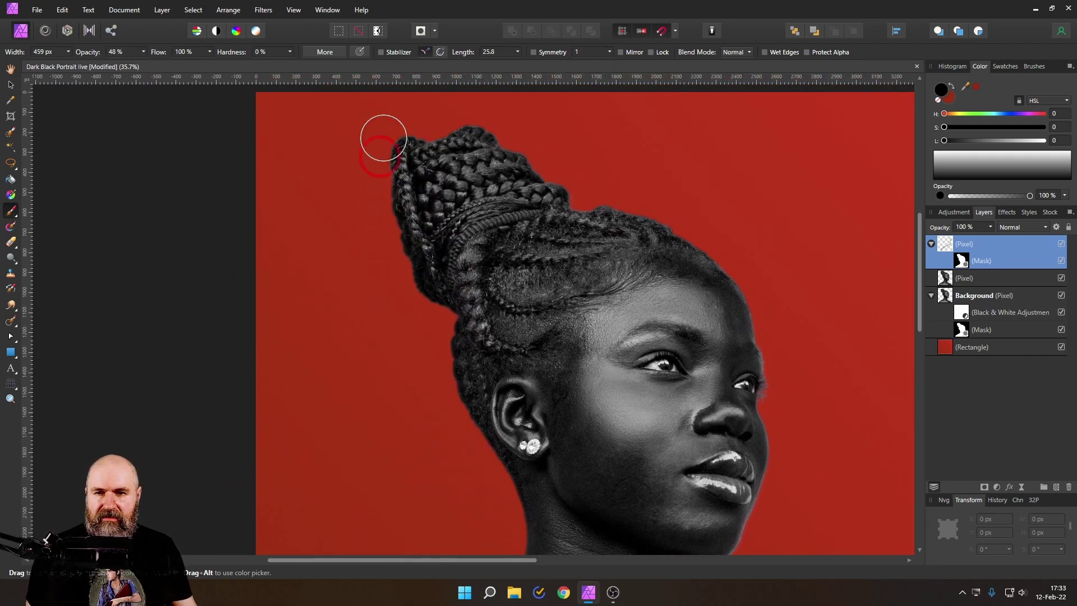
{"action": "mouse_move", "coordinate": [363, 193]}
{"action": "left_mouse_down"}
{"action": "mouse_move", "coordinate": [412, 114]}
{"action": "mouse_move", "coordinate": [406, 129]}
{"action": "mouse_move", "coordinate": [493, 102]}
{"action": "mouse_move", "coordinate": [421, 125]}
{"action": "mouse_move", "coordinate": [529, 134]}
{"action": "mouse_move", "coordinate": [508, 130]}
{"action": "mouse_move", "coordinate": [607, 190]}
{"action": "left_mouse_up"}
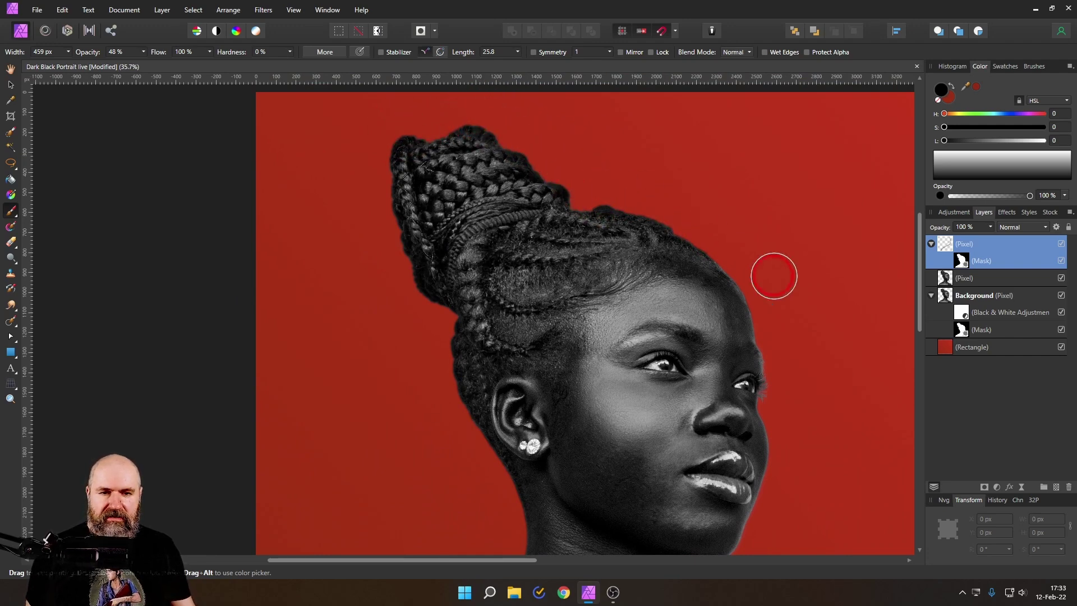
Step: Darken the fringe along the forehead, face profile, chin, front of the neck and front shoulder with black brush strokes
{"action": "mouse_move", "coordinate": [750, 281]}
{"action": "left_mouse_down"}
{"action": "mouse_move", "coordinate": [726, 240]}
{"action": "mouse_move", "coordinate": [767, 318]}
{"action": "left_mouse_up"}
{"action": "mouse_move", "coordinate": [815, 407]}
{"action": "left_mouse_down"}
{"action": "mouse_move", "coordinate": [797, 341]}
{"action": "mouse_move", "coordinate": [740, 222]}
{"action": "mouse_move", "coordinate": [750, 226]}
{"action": "mouse_move", "coordinate": [742, 278]}
{"action": "mouse_move", "coordinate": [758, 308]}
{"action": "mouse_move", "coordinate": [728, 372]}
{"action": "mouse_move", "coordinate": [751, 287]}
{"action": "mouse_move", "coordinate": [724, 380]}
{"action": "mouse_move", "coordinate": [705, 374]}
{"action": "mouse_move", "coordinate": [726, 344]}
{"action": "mouse_move", "coordinate": [710, 394]}
{"action": "mouse_move", "coordinate": [739, 213]}
{"action": "mouse_move", "coordinate": [747, 368]}
{"action": "left_mouse_up"}
{"action": "scroll", "coordinate": [697, 286], "scroll_direction": "down", "scroll_amount": 3}
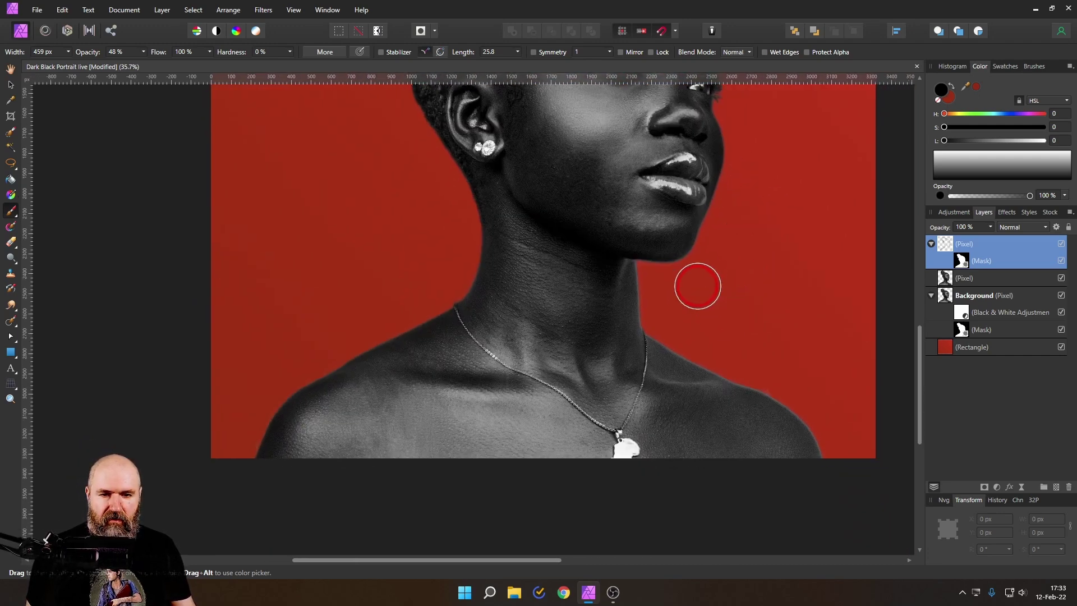
{"action": "mouse_move", "coordinate": [697, 286]}
{"action": "left_mouse_down"}
{"action": "mouse_move", "coordinate": [642, 275]}
{"action": "mouse_move", "coordinate": [658, 303]}
{"action": "mouse_move", "coordinate": [646, 324]}
{"action": "mouse_move", "coordinate": [765, 391]}
{"action": "mouse_move", "coordinate": [700, 357]}
{"action": "mouse_move", "coordinate": [779, 377]}
{"action": "mouse_move", "coordinate": [841, 442]}
{"action": "mouse_move", "coordinate": [844, 485]}
{"action": "left_mouse_up"}
{"action": "scroll", "coordinate": [791, 345], "scroll_direction": "down", "scroll_amount": 2}
{"action": "left_click_drag", "start_coordinate": [798, 313], "coordinate": [687, 351]}
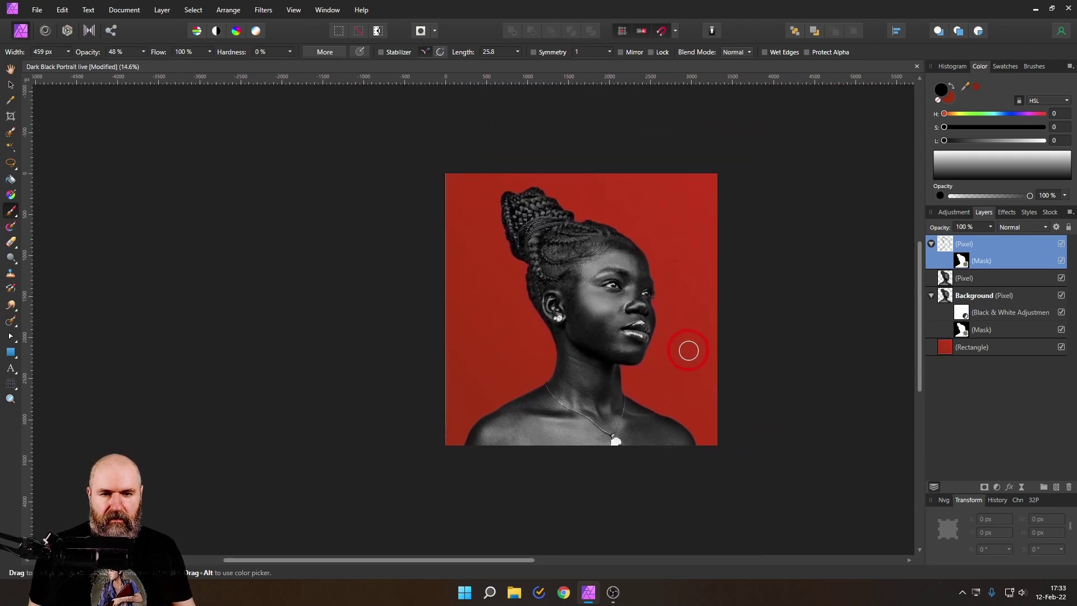
Step: Lower the opacity of the painted edge layer to 90%
{"action": "key", "text": "ctrl+0"}
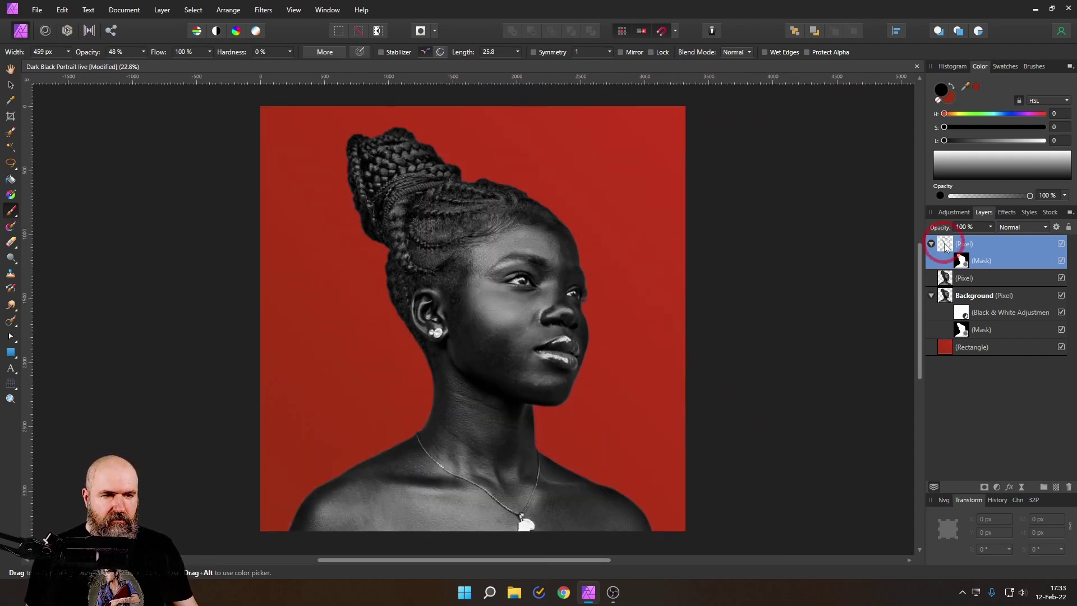
{"action": "left_click", "coordinate": [989, 227]}
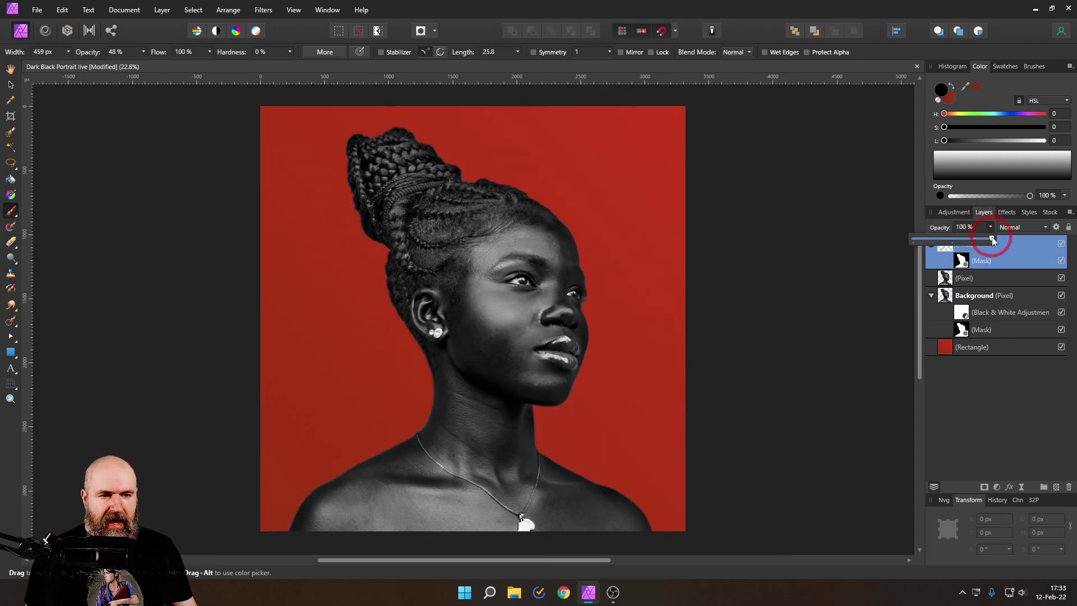
{"action": "mouse_move", "coordinate": [993, 238]}
{"action": "left_mouse_down"}
{"action": "mouse_move", "coordinate": [947, 239]}
{"action": "mouse_move", "coordinate": [984, 241]}
{"action": "left_mouse_up"}
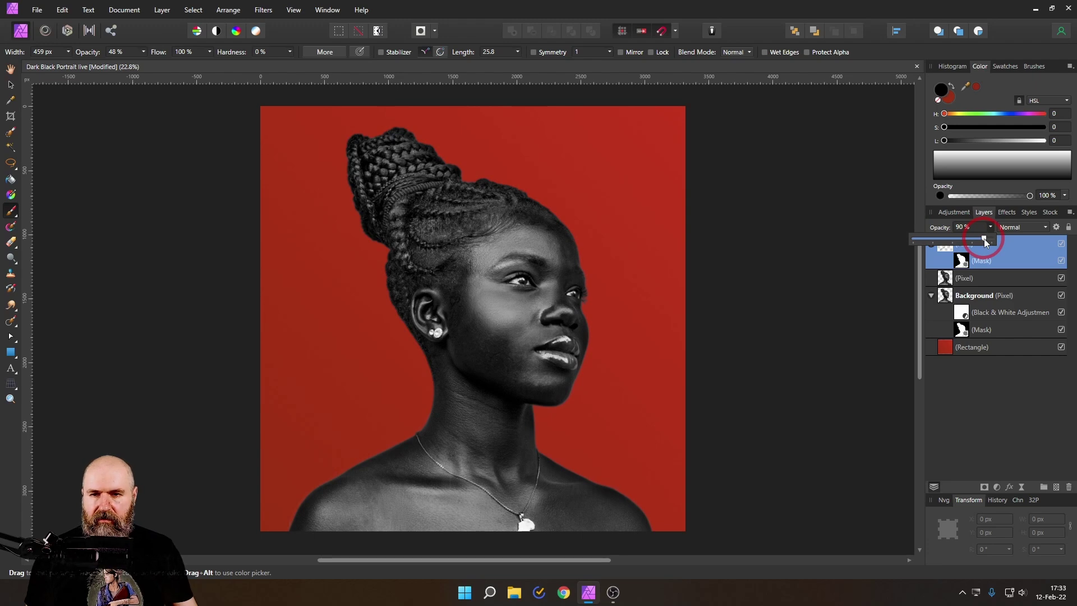
Step: Toggle the painted edge layer off and on to compare the cutout edges before and after darkening
{"action": "left_click", "coordinate": [1061, 243]}
{"action": "left_click", "coordinate": [1060, 244]}
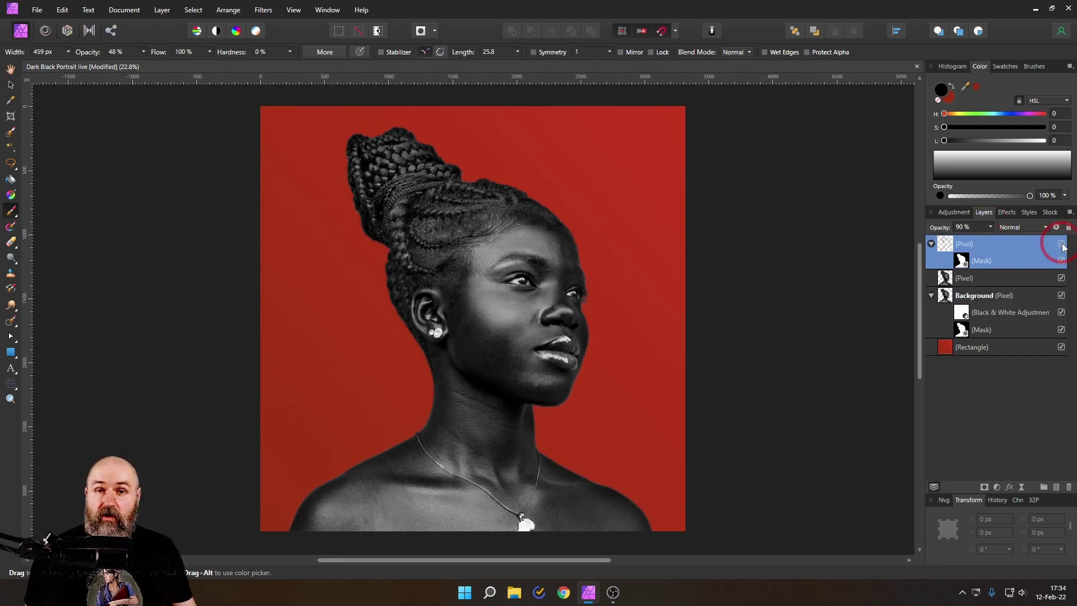
{"action": "left_click", "coordinate": [1061, 244]}
{"action": "left_click", "coordinate": [1062, 245]}
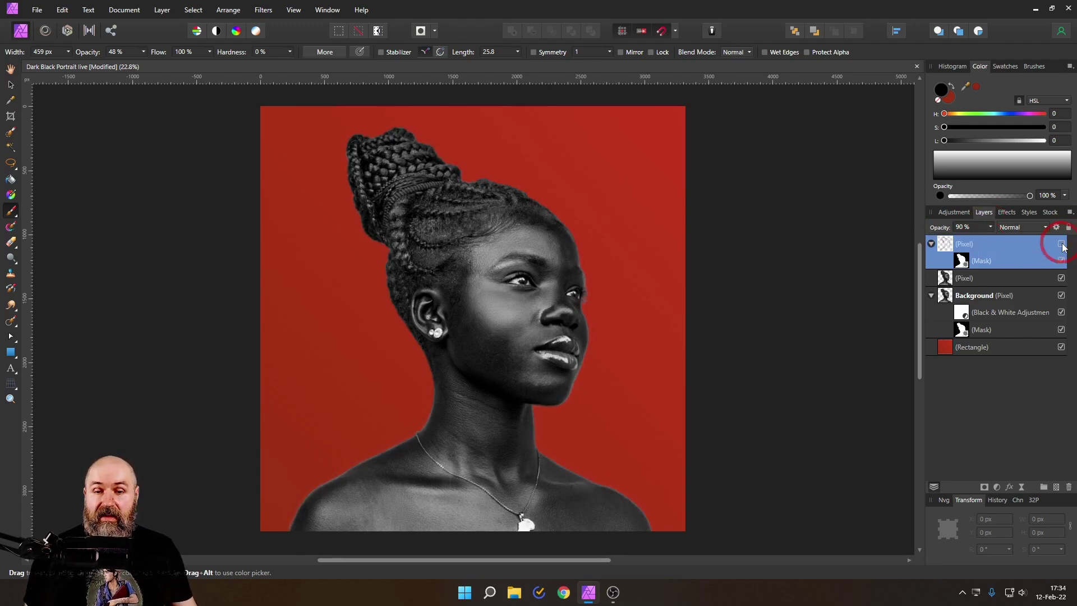
{"action": "left_click", "coordinate": [1061, 245]}
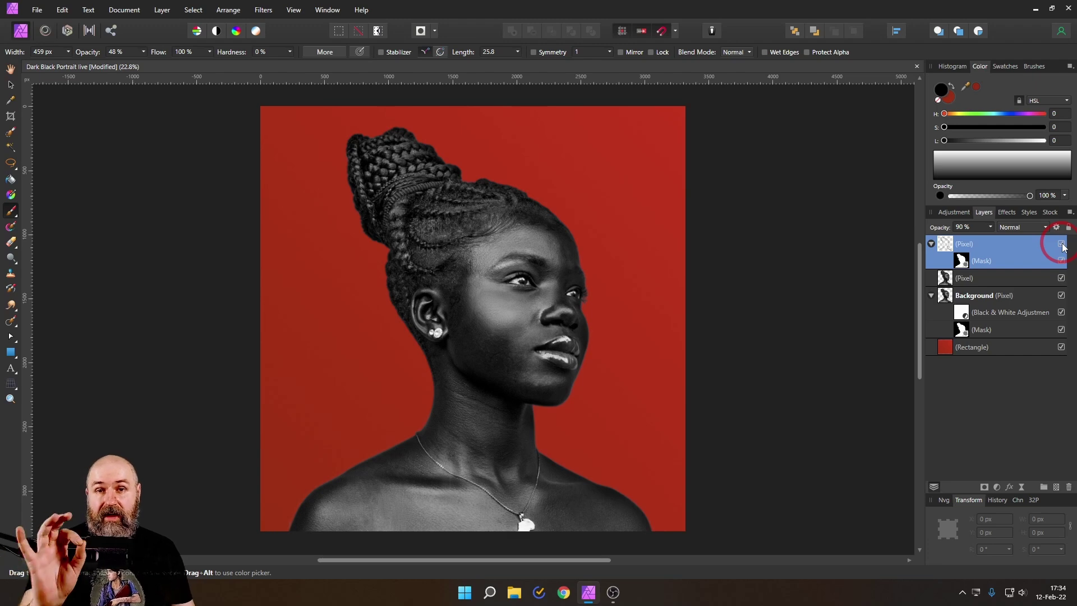
Step: Set the bright end of the background rectangle's linear gradient to a red with HSL 6, 100, 41
{"action": "left_click", "coordinate": [951, 345]}
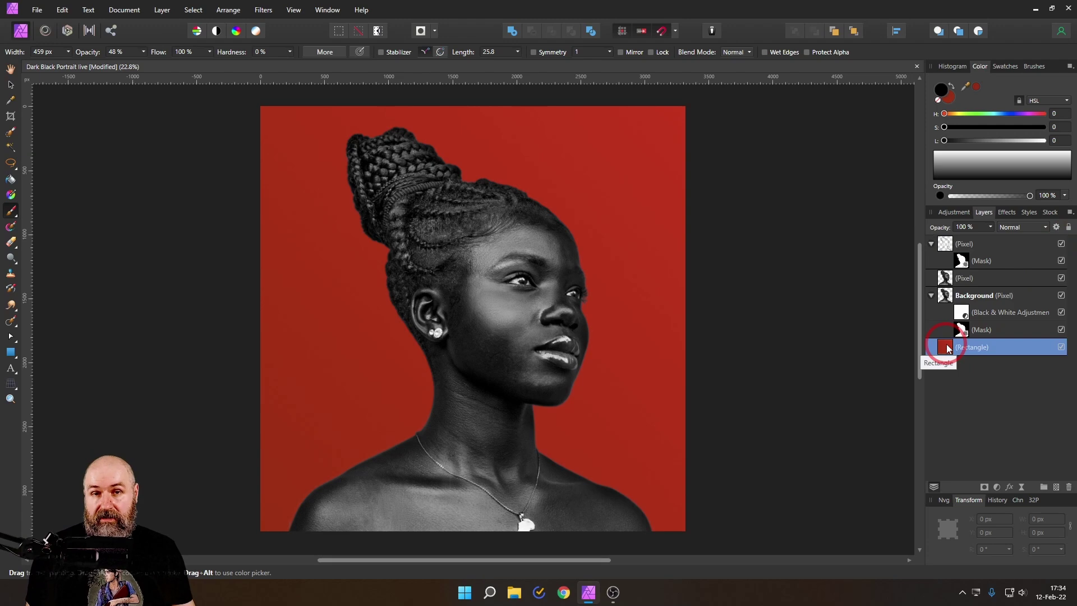
{"action": "left_click", "coordinate": [11, 213]}
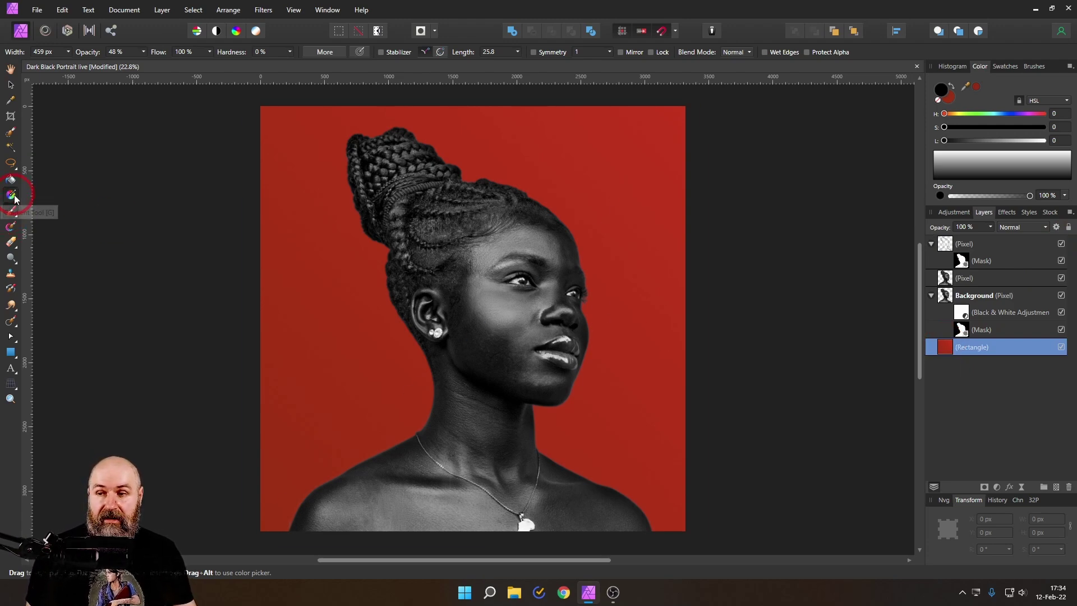
{"action": "left_click", "coordinate": [11, 195]}
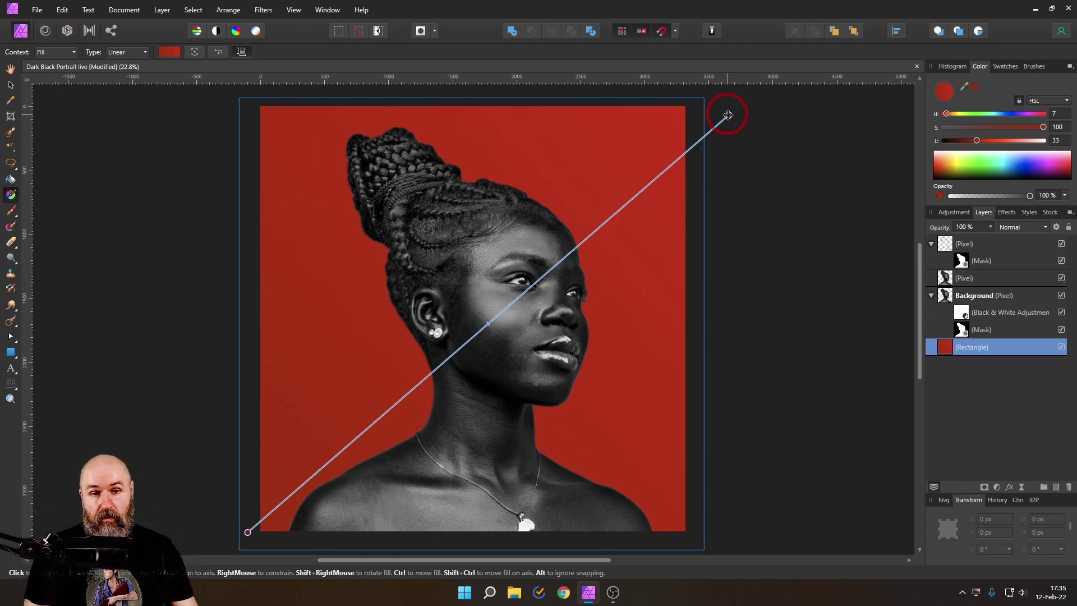
{"action": "left_click", "coordinate": [619, 149]}
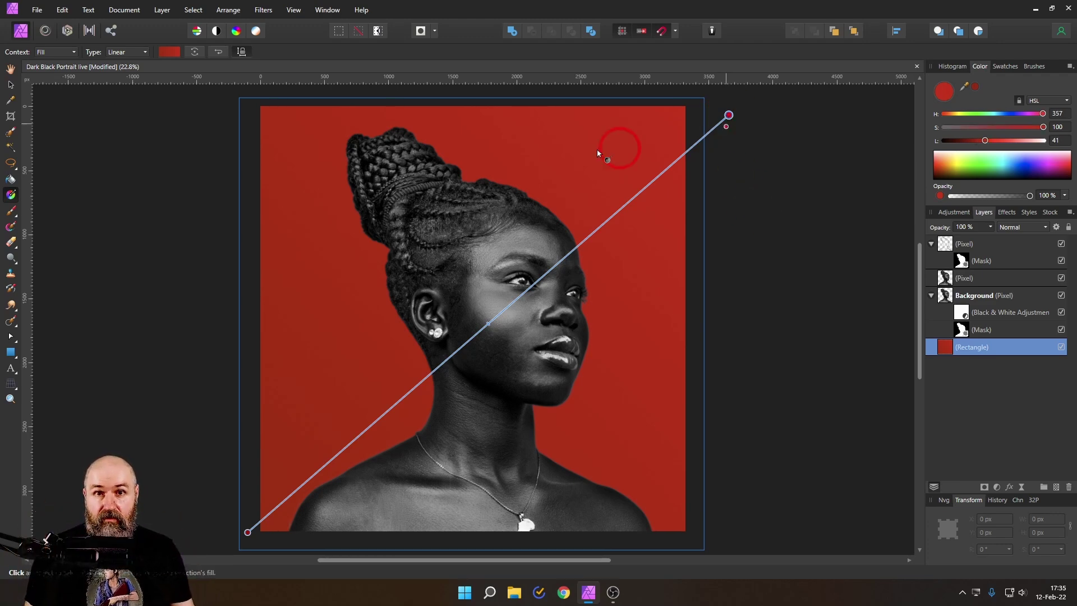
{"action": "left_click", "coordinate": [170, 52]}
{"action": "left_click", "coordinate": [257, 101]}
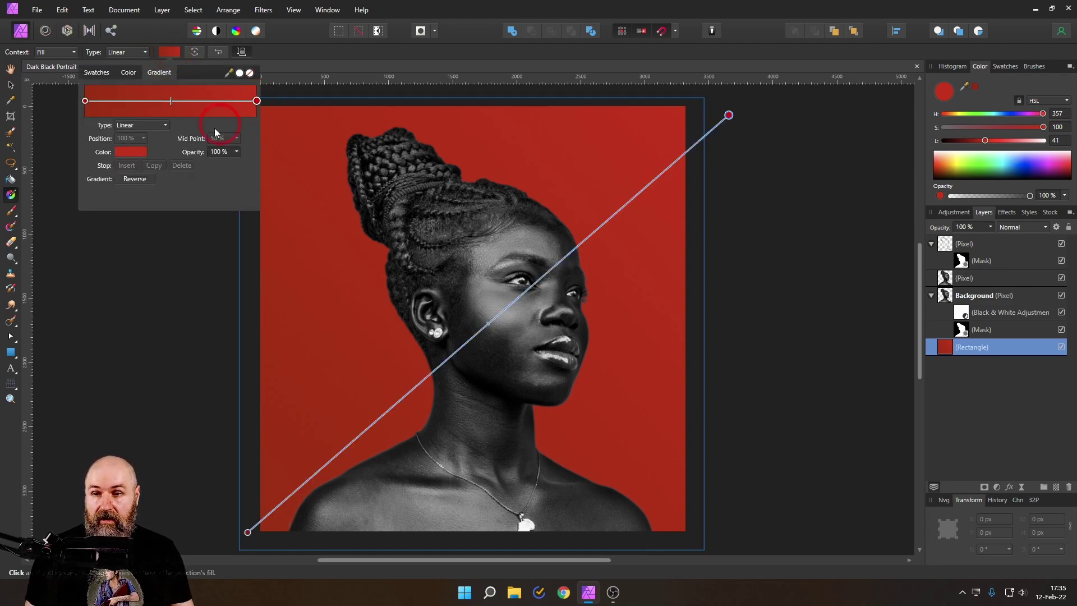
{"action": "left_click", "coordinate": [141, 152]}
{"action": "left_click_drag", "start_coordinate": [170, 221], "coordinate": [178, 229]}
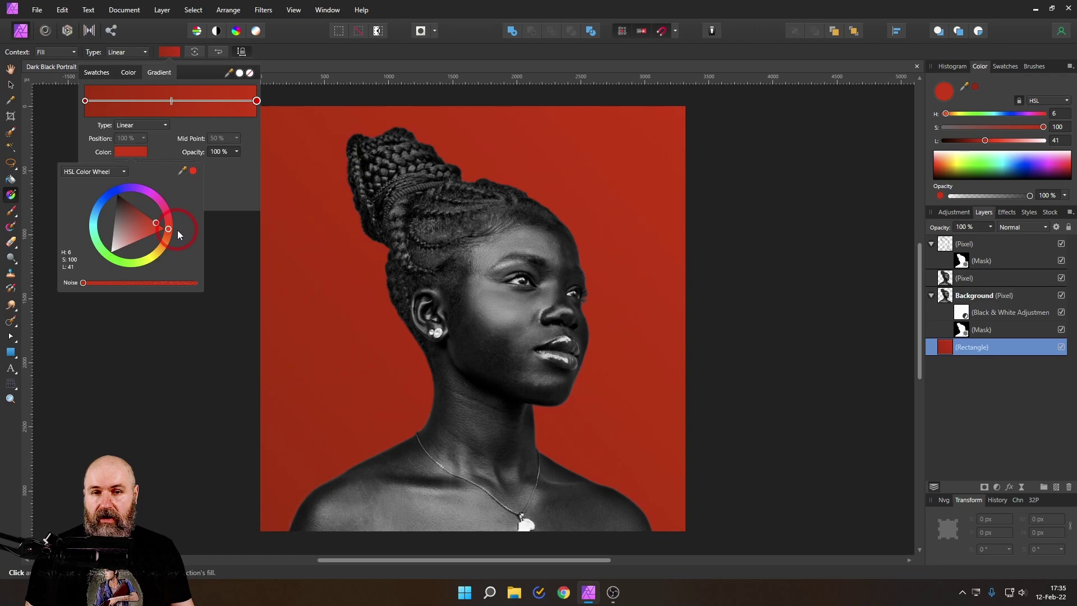
Step: Set the gradient's dark start stop to a deeper red with HSL 7, 90, 28
{"action": "left_click", "coordinate": [95, 101]}
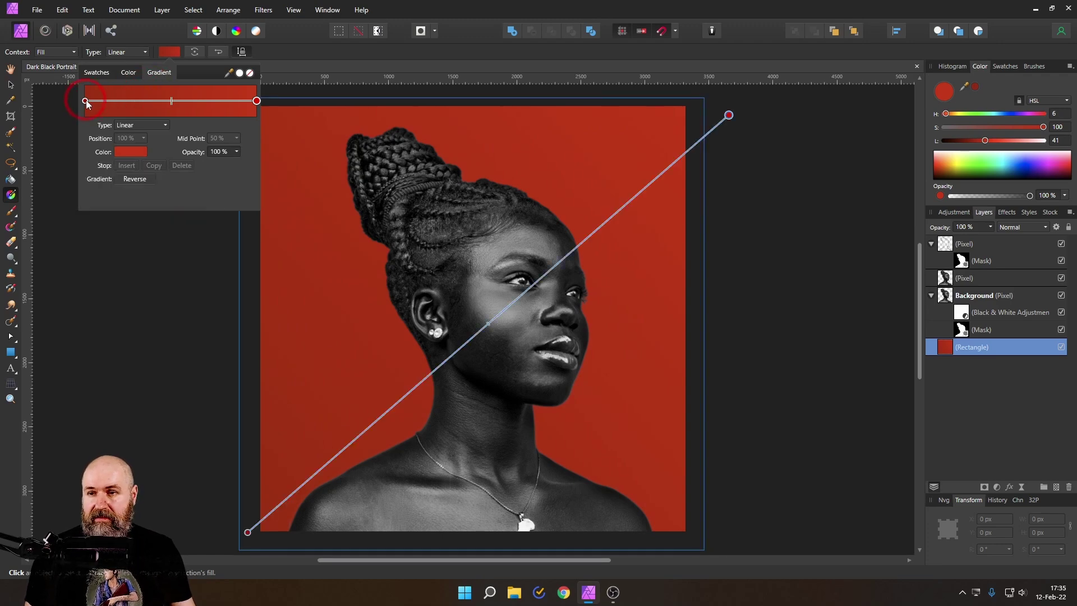
{"action": "left_click", "coordinate": [122, 153]}
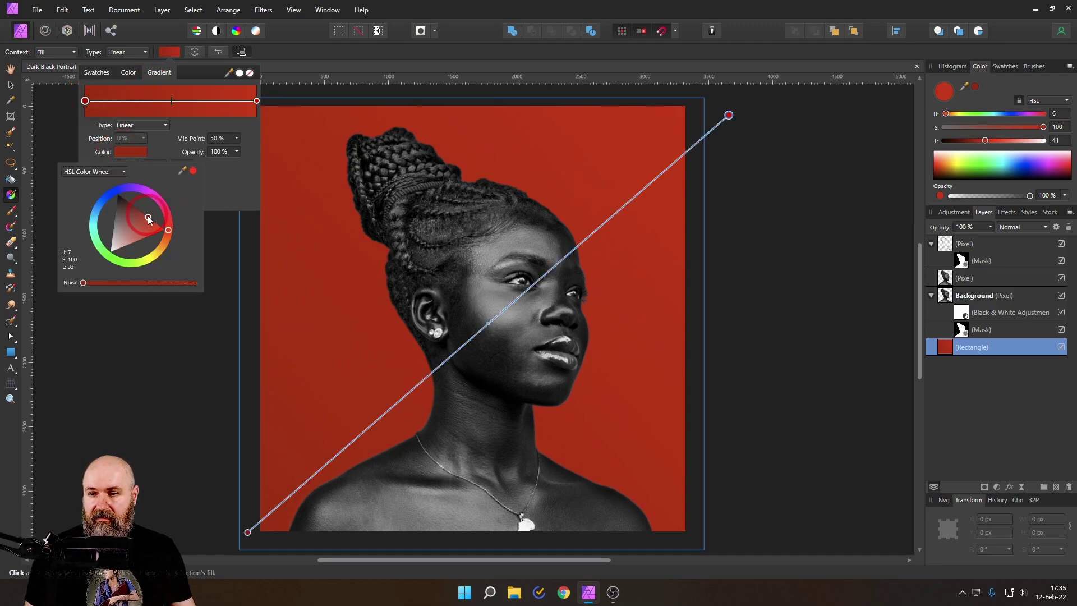
{"action": "left_click_drag", "start_coordinate": [147, 216], "coordinate": [141, 216]}
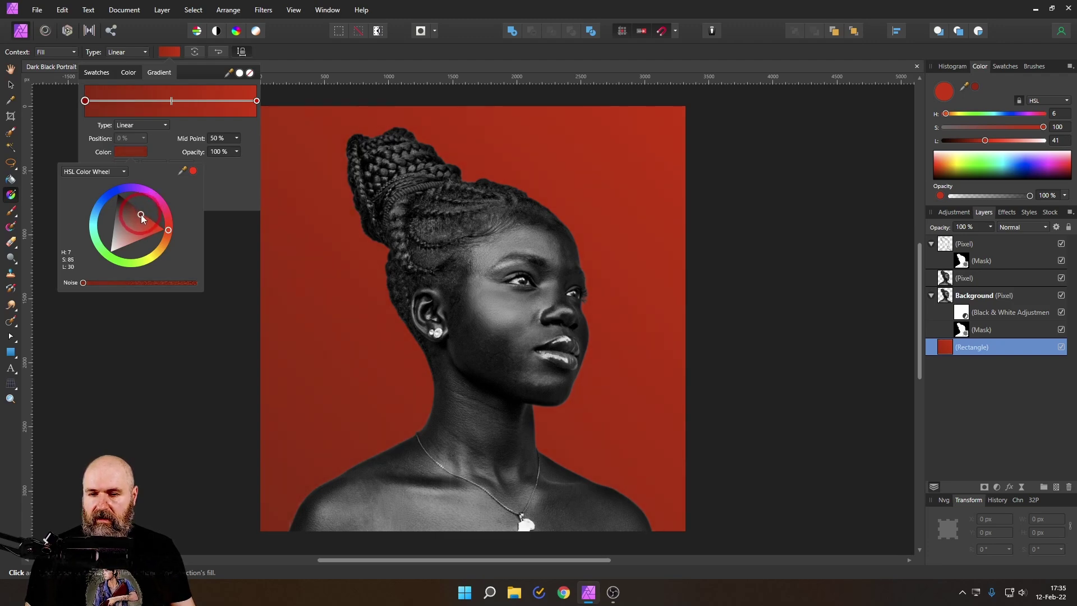
{"action": "left_click", "coordinate": [168, 51]}
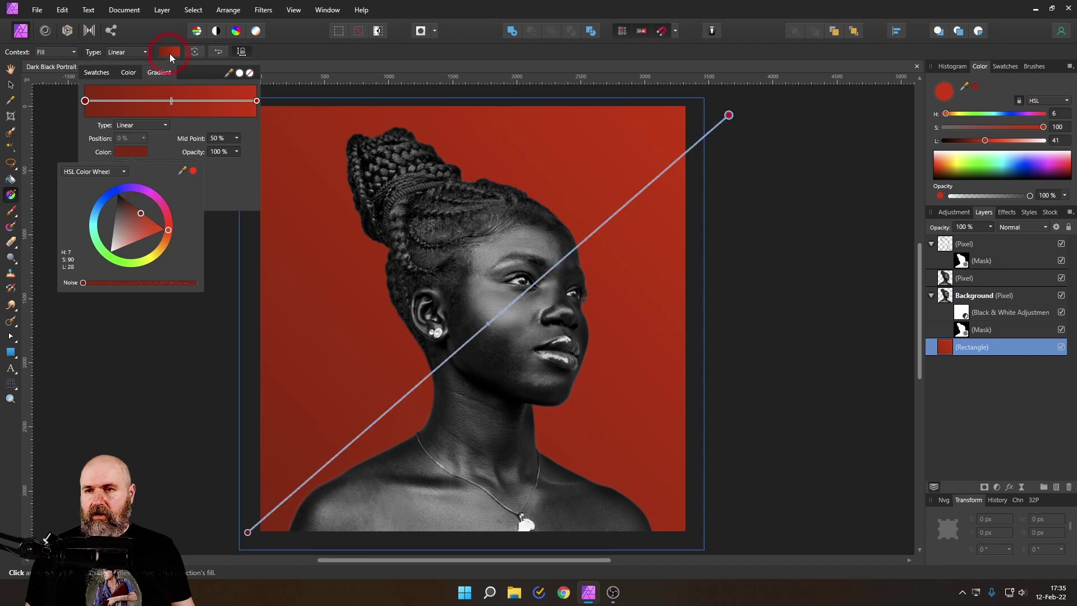
{"action": "left_click", "coordinate": [178, 48]}
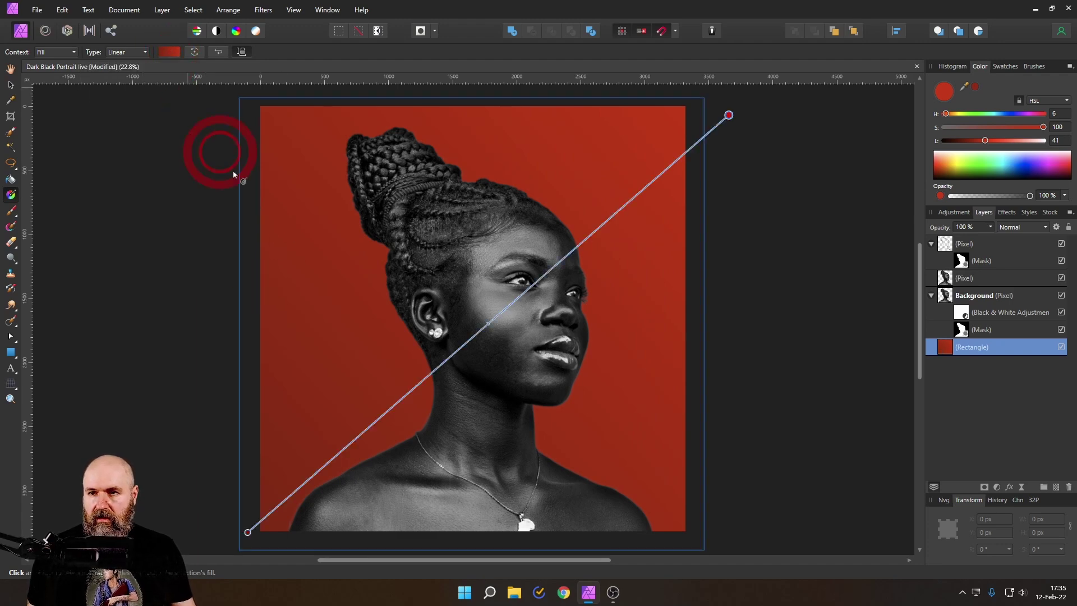
Step: Move the gradient's dark end below the image's lower edge and its bright end farther beyond the upper-right corner, and deselect the rectangle
{"action": "left_click_drag", "start_coordinate": [289, 261], "coordinate": [296, 116]}
{"action": "scroll", "coordinate": [346, 225], "scroll_direction": "down", "scroll_amount": 2}
{"action": "left_click_drag", "start_coordinate": [409, 267], "coordinate": [447, 356]}
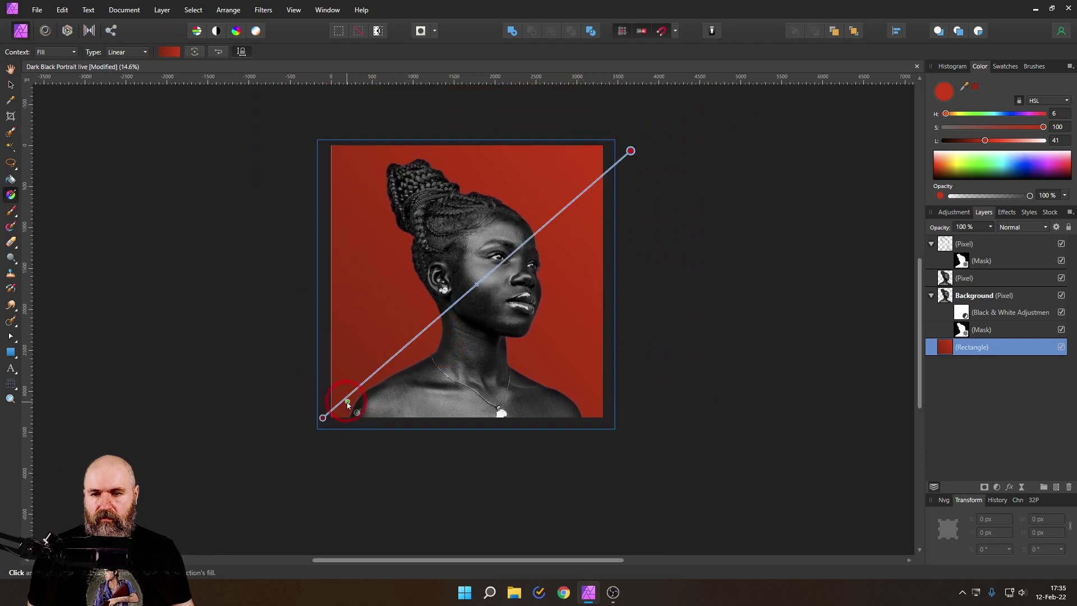
{"action": "left_click_drag", "start_coordinate": [323, 417], "coordinate": [348, 452]}
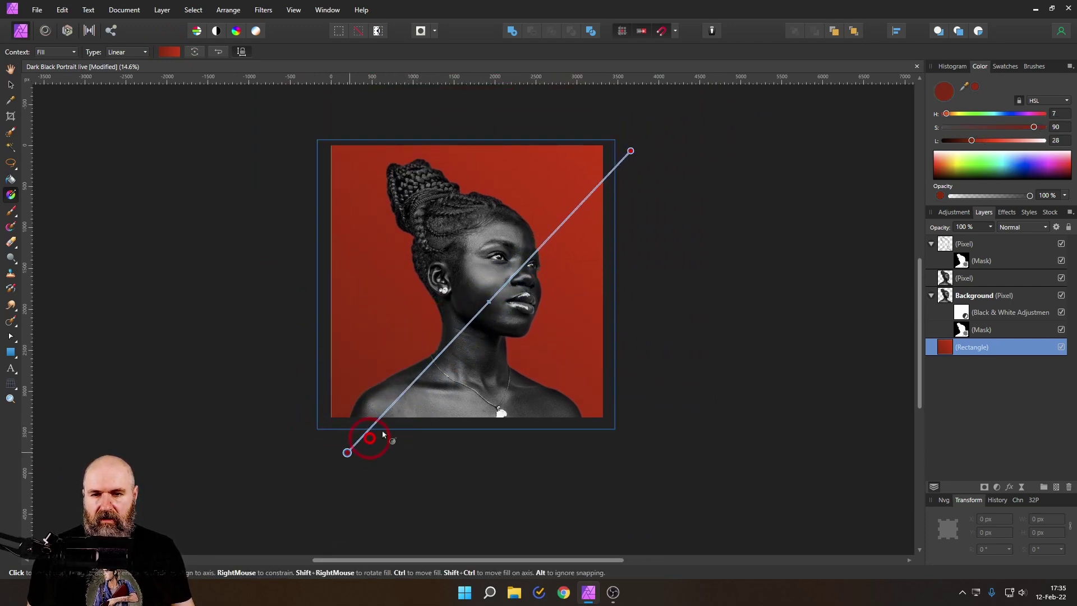
{"action": "left_click_drag", "start_coordinate": [631, 151], "coordinate": [682, 99]}
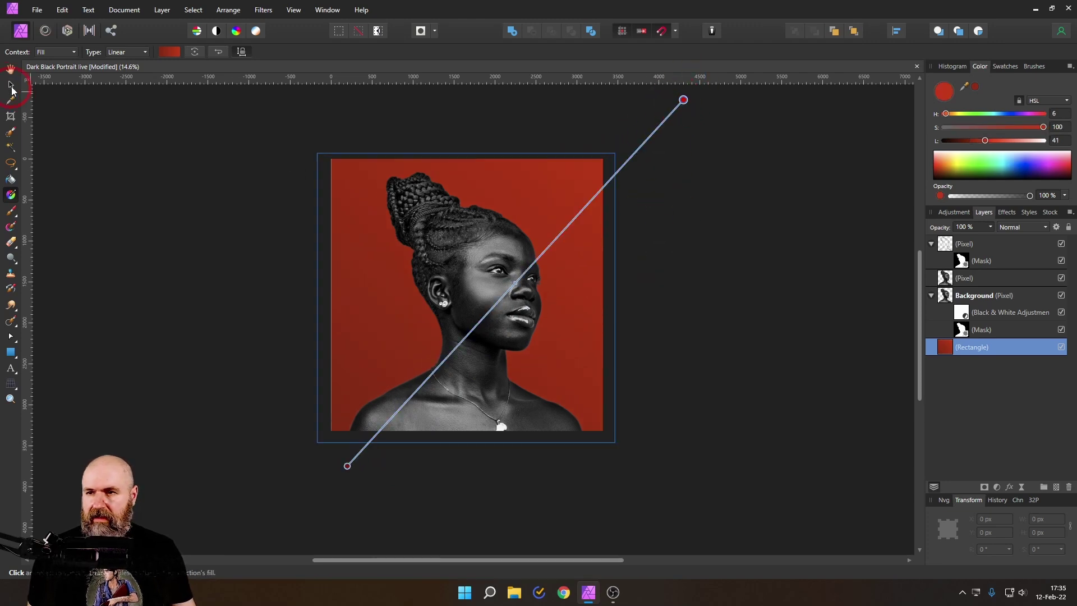
{"action": "left_click", "coordinate": [11, 84]}
{"action": "left_click", "coordinate": [98, 113]}
{"action": "key", "text": "ctrl+0"}
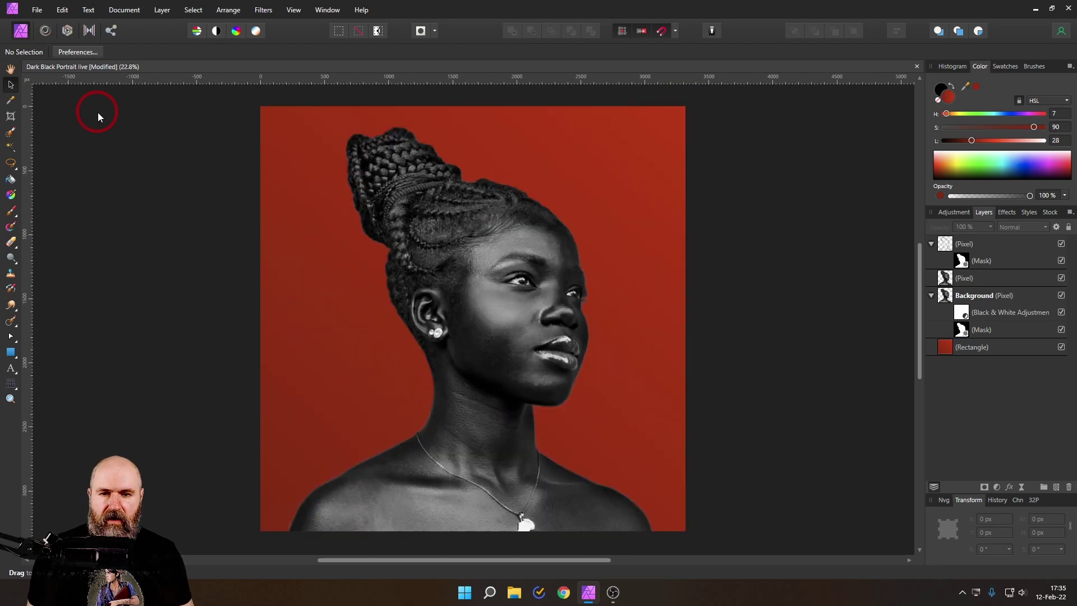